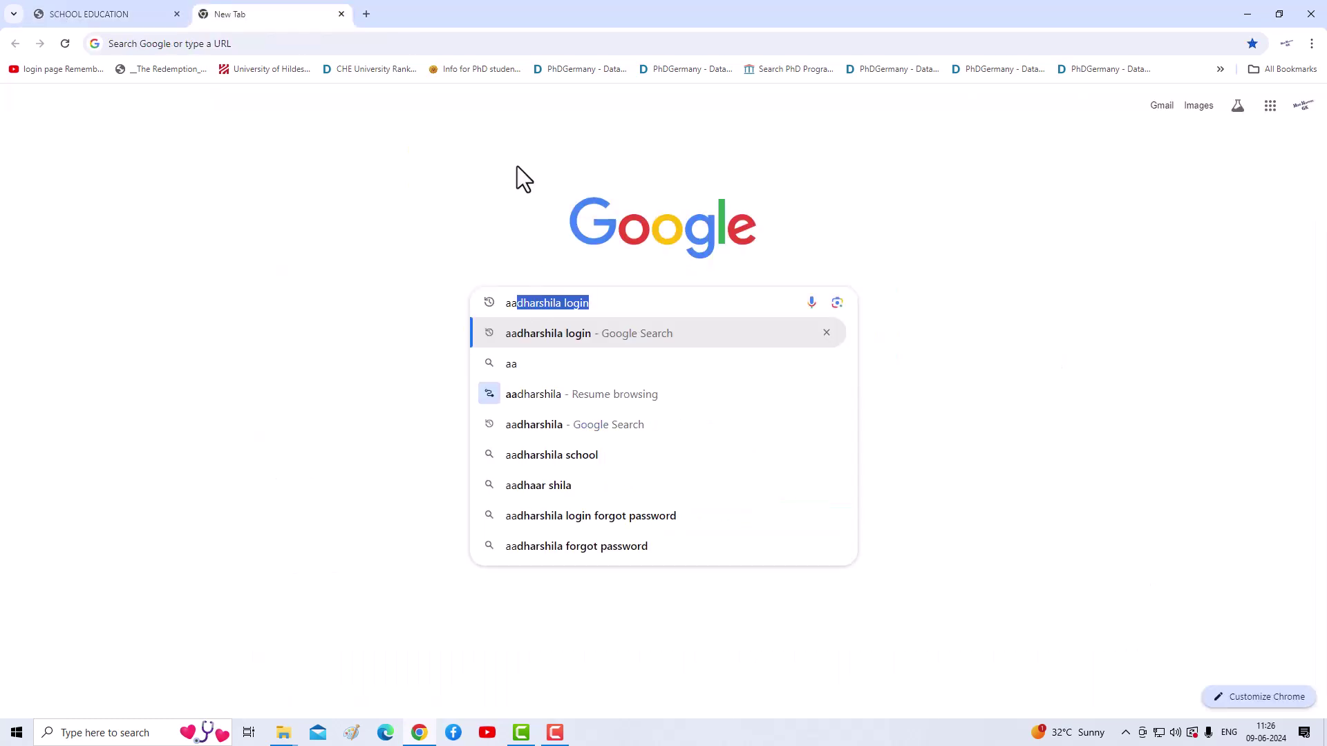
# Step: Search Google for the Aadharshila login and open the Directorate of School Education login page
pyautogui.click(605, 304)
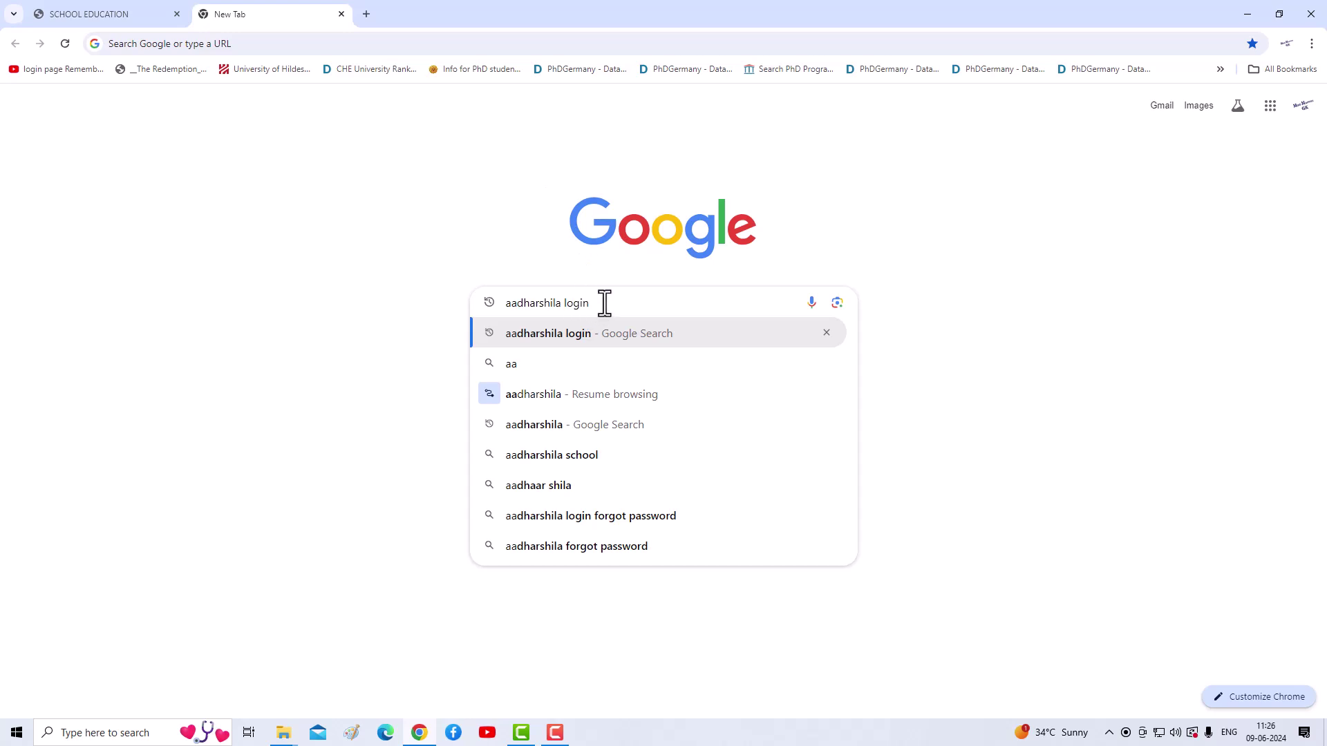
pyautogui.press('Return')
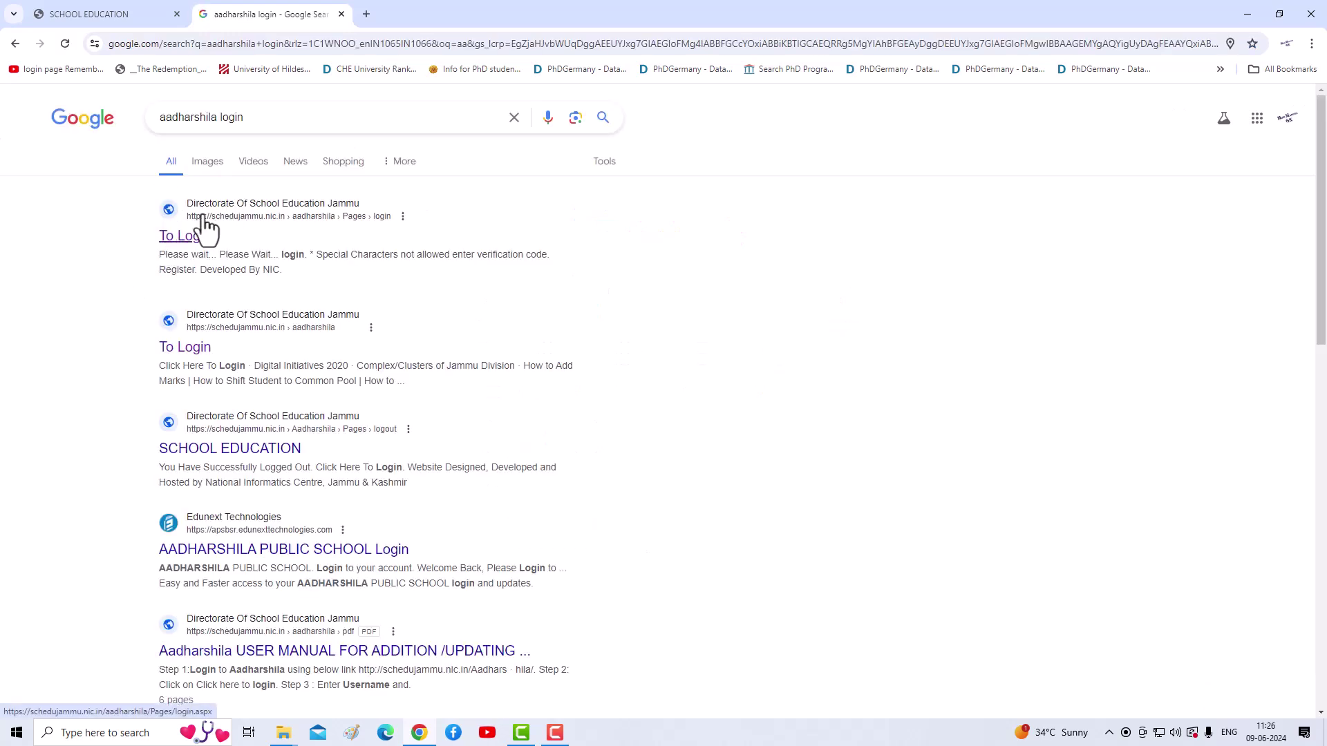
pyautogui.click(179, 239)
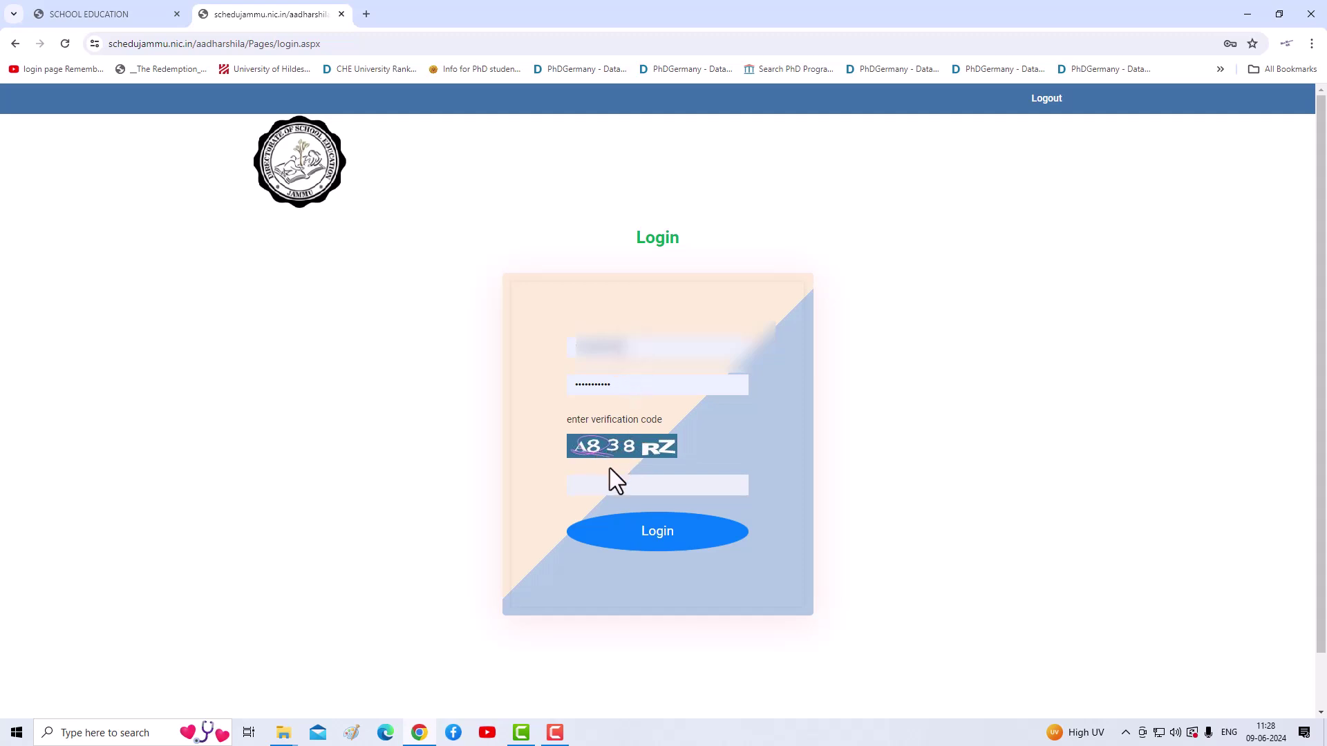
# Step: Enter the verification code and log in to the Aadharshila portal
pyautogui.click(622, 485)
pyautogui.write('A838RZ')
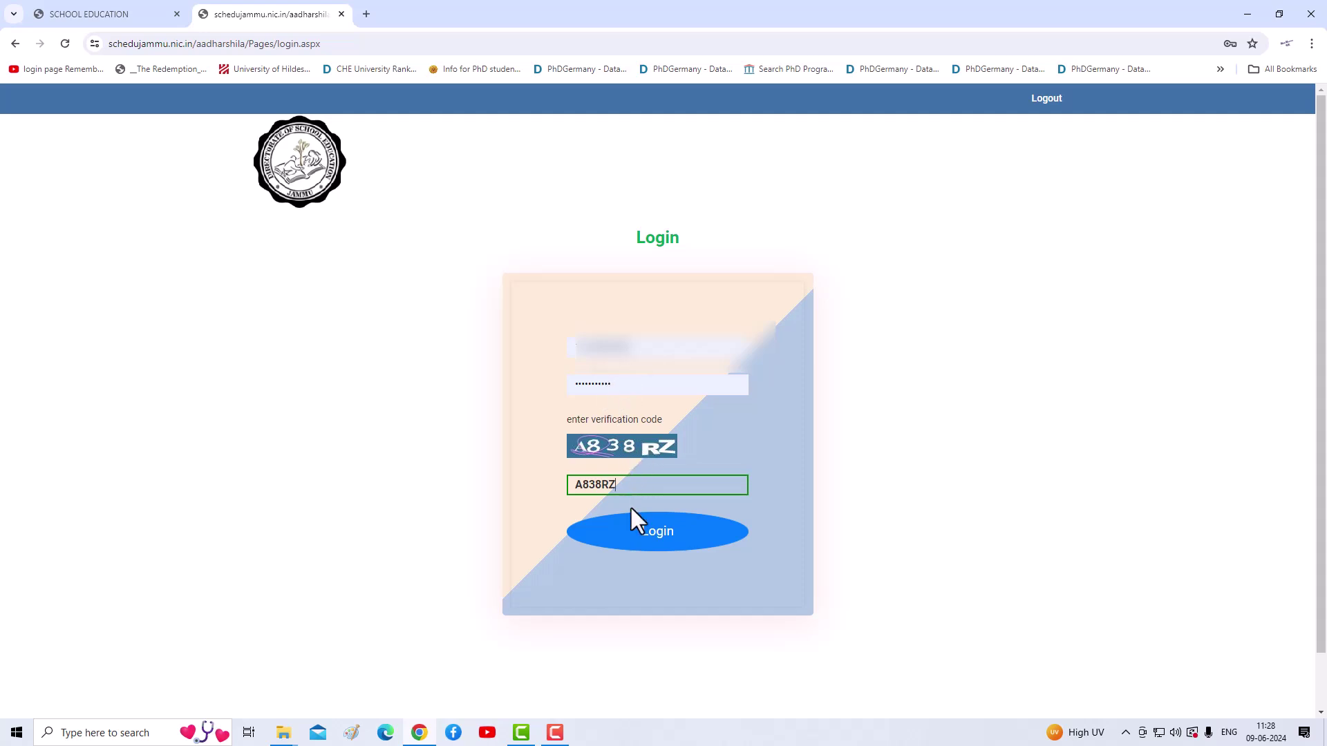
pyautogui.click(653, 536)
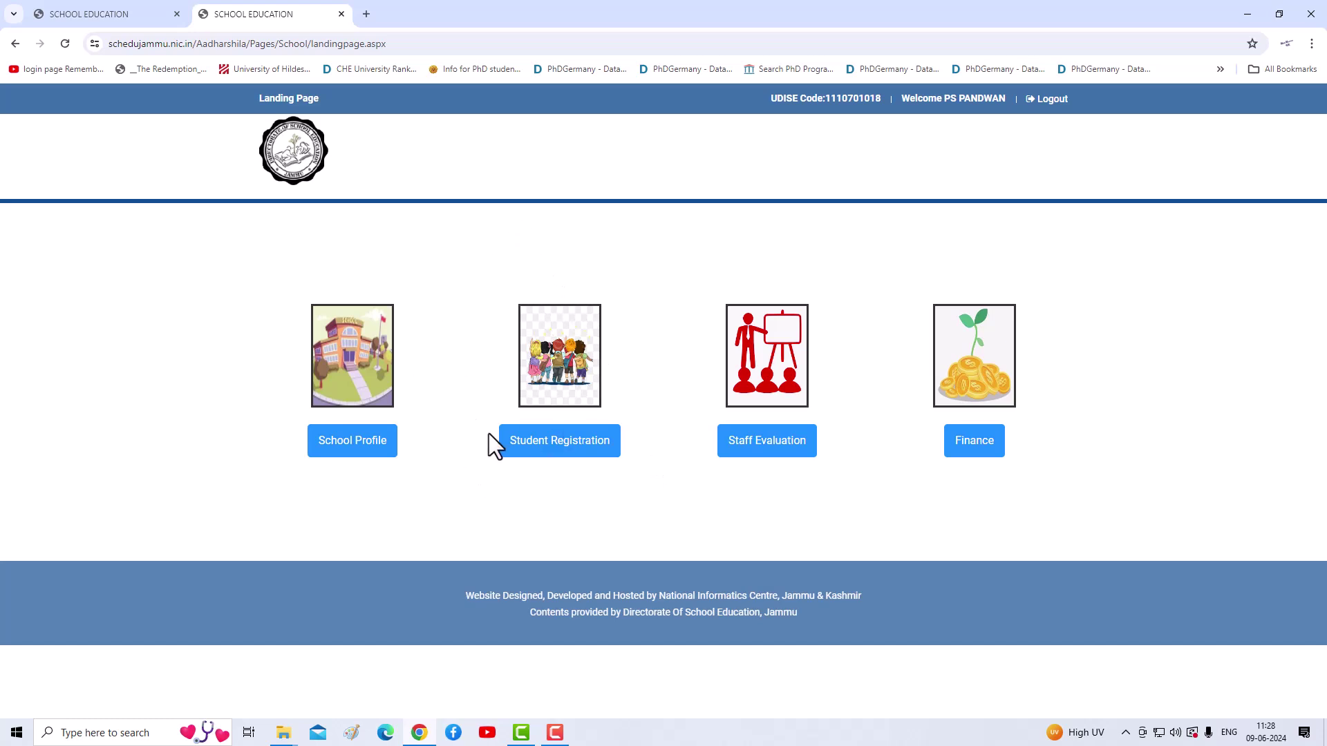
# Step: Open the Register New Student form from the Student Registration section
pyautogui.click(553, 456)
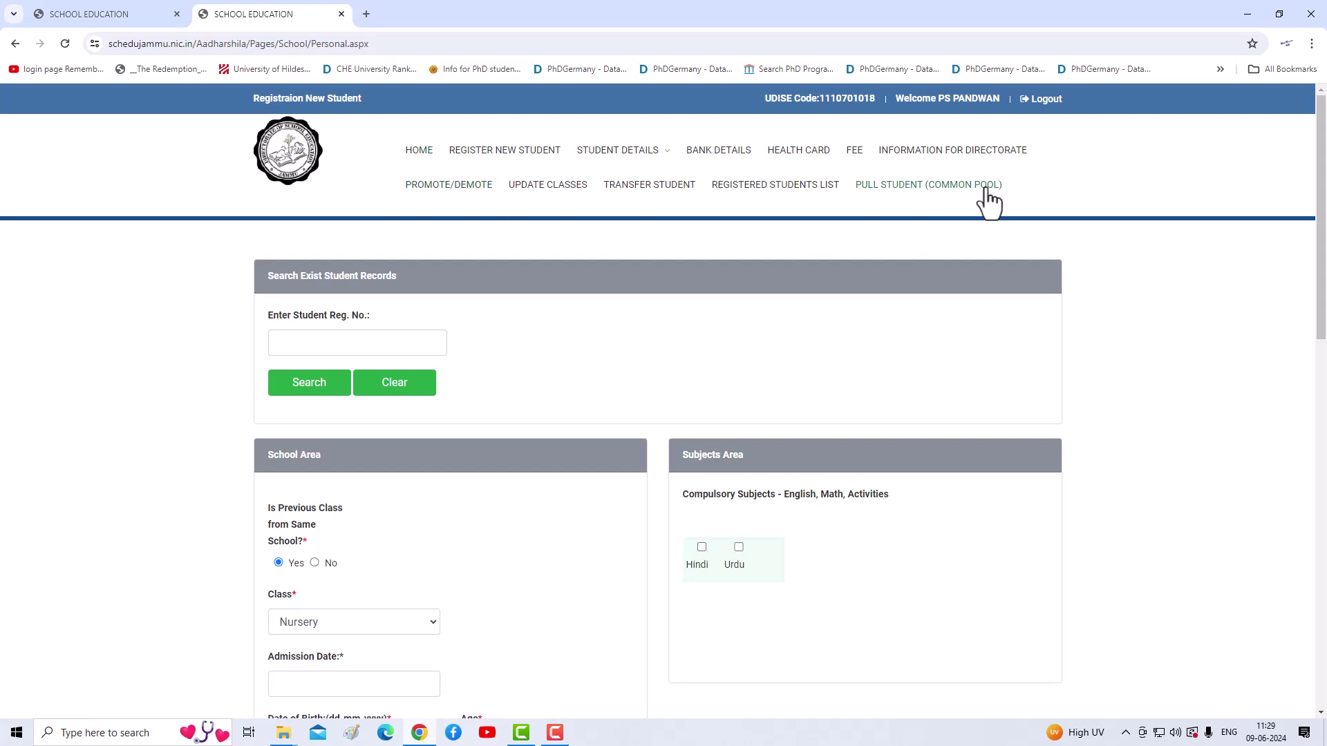
pyautogui.click(620, 152)
pyautogui.scroll(-1, 489, 340)
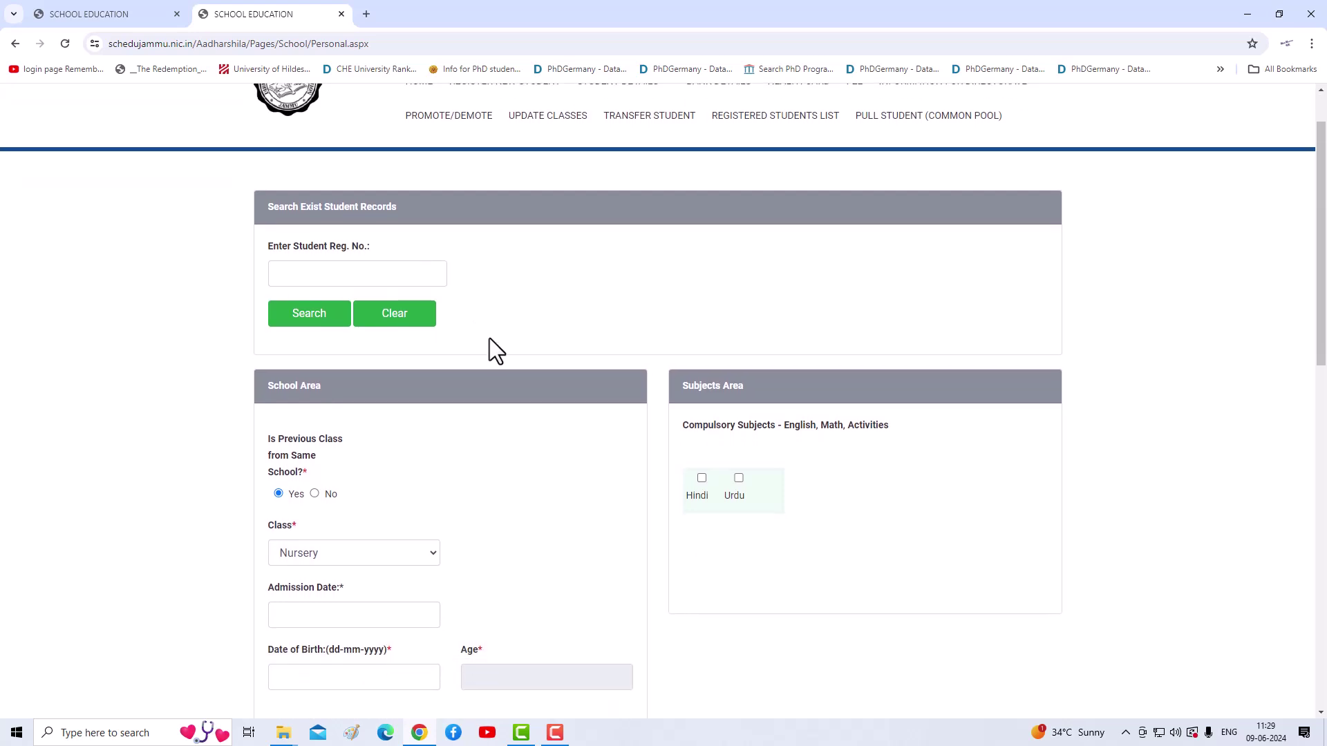
pyautogui.scroll(1, 489, 338)
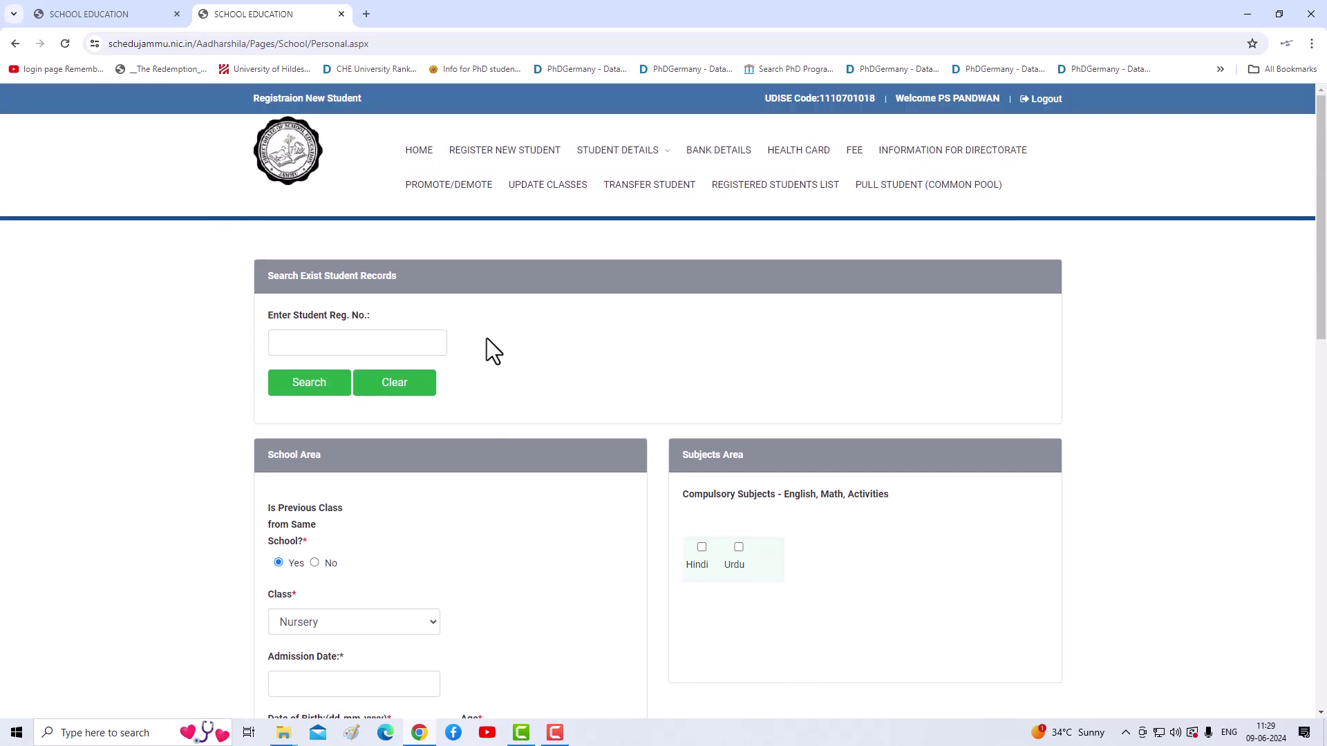
pyautogui.click(477, 163)
pyautogui.scroll(-4, 304, 548)
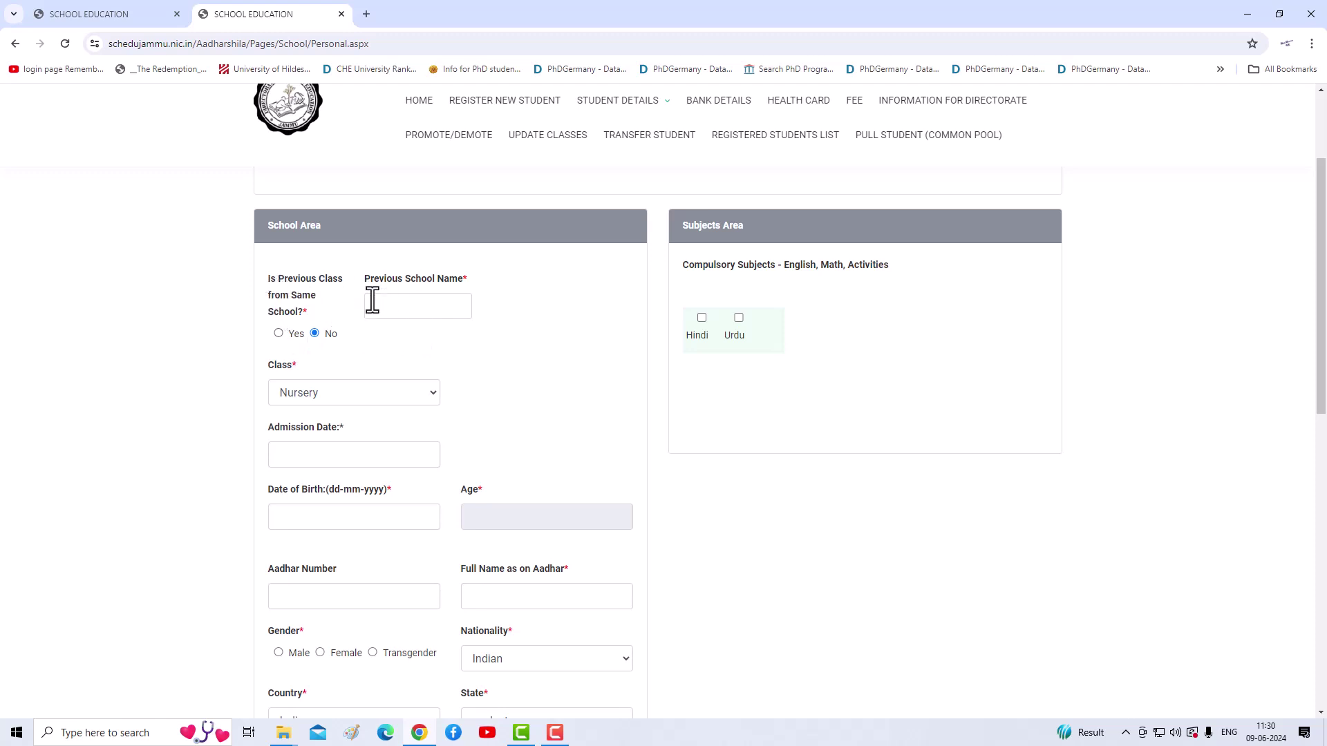
# Step: Set the class to Nursery and the admission date to 01-04-2024
pyautogui.click(389, 392)
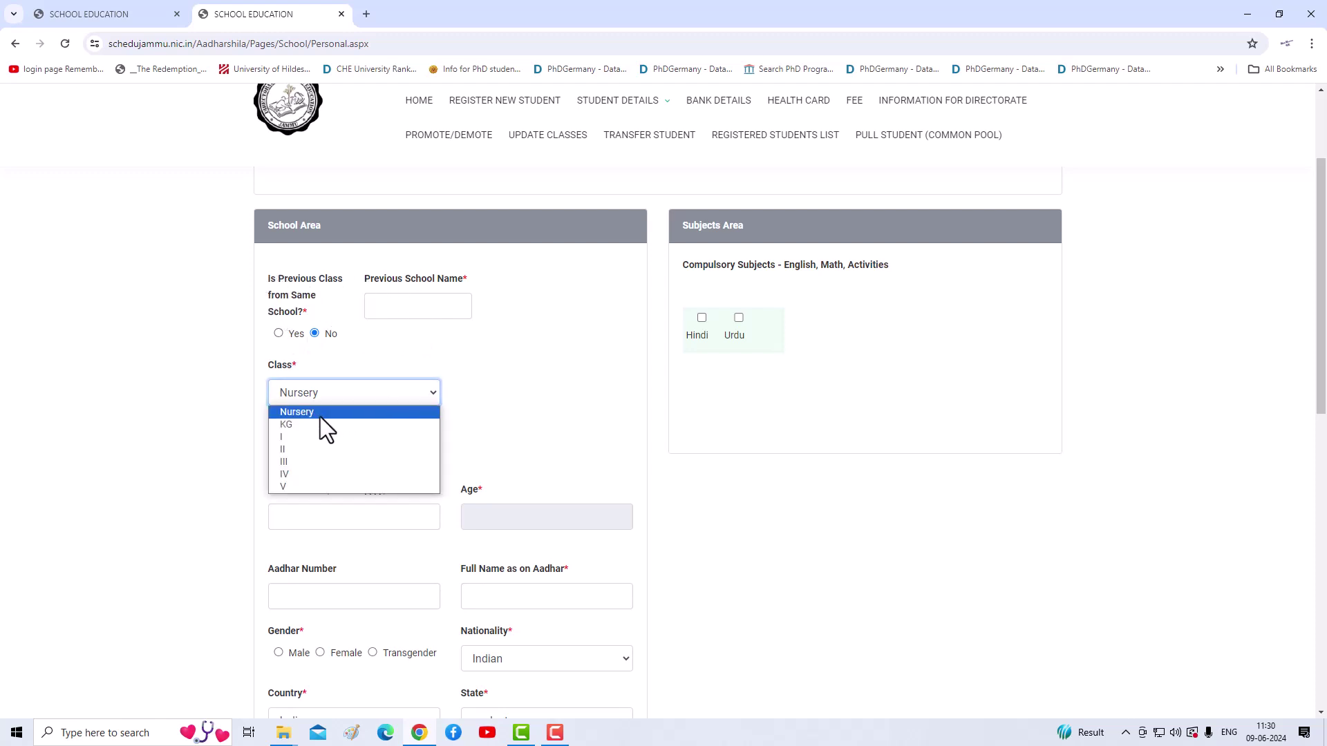
pyautogui.click(316, 413)
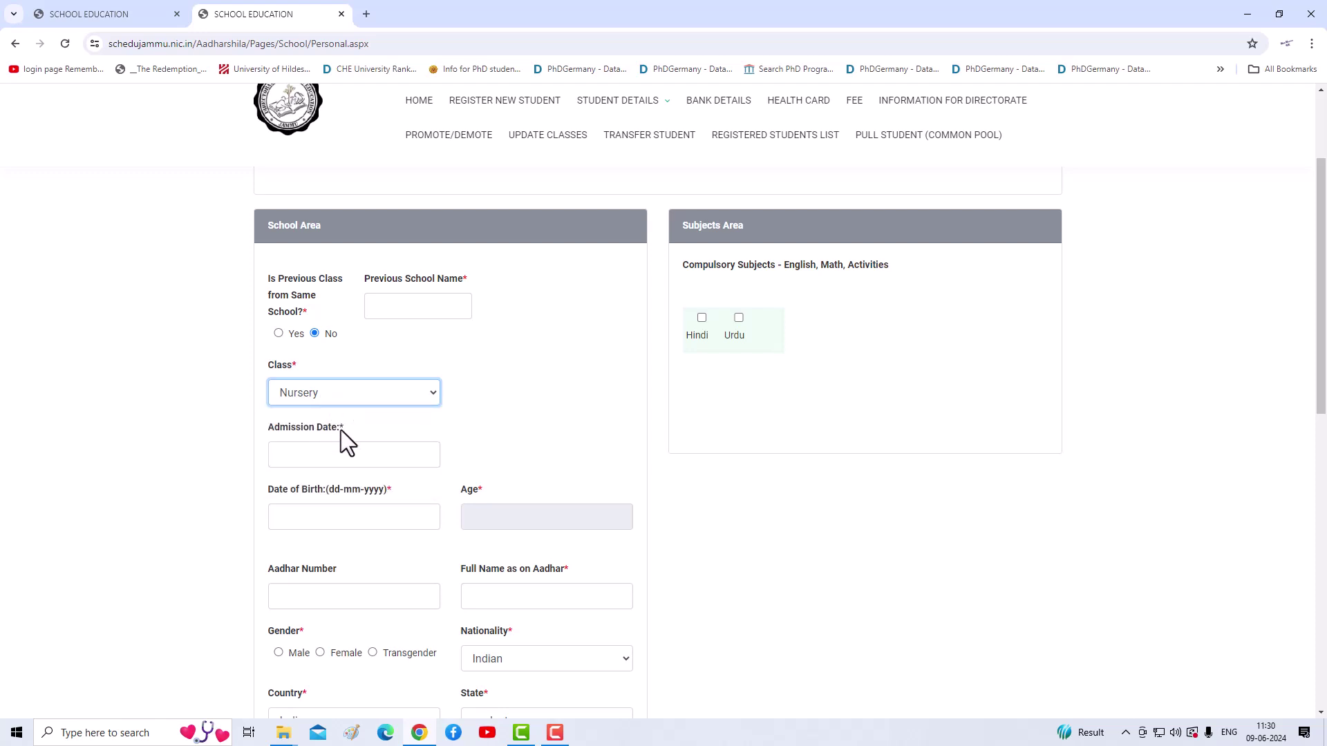
pyautogui.click(350, 455)
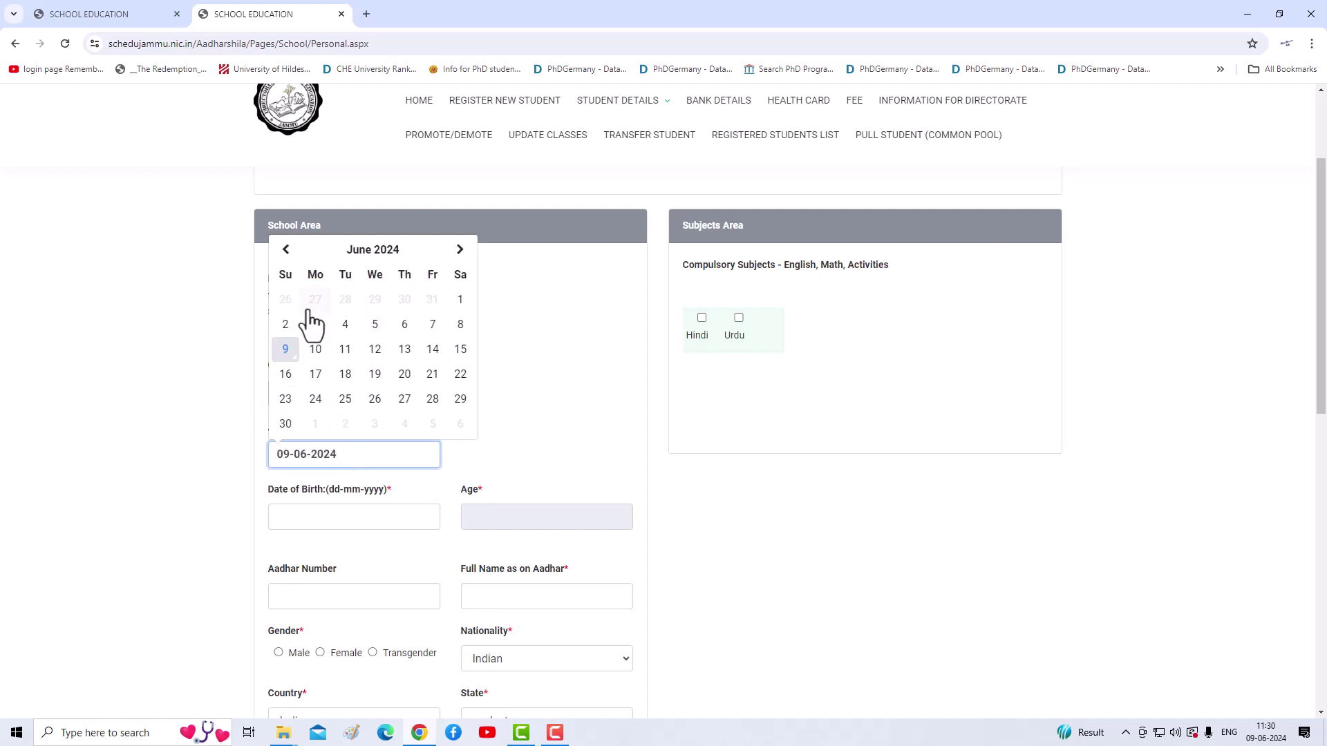
pyautogui.click(286, 251)
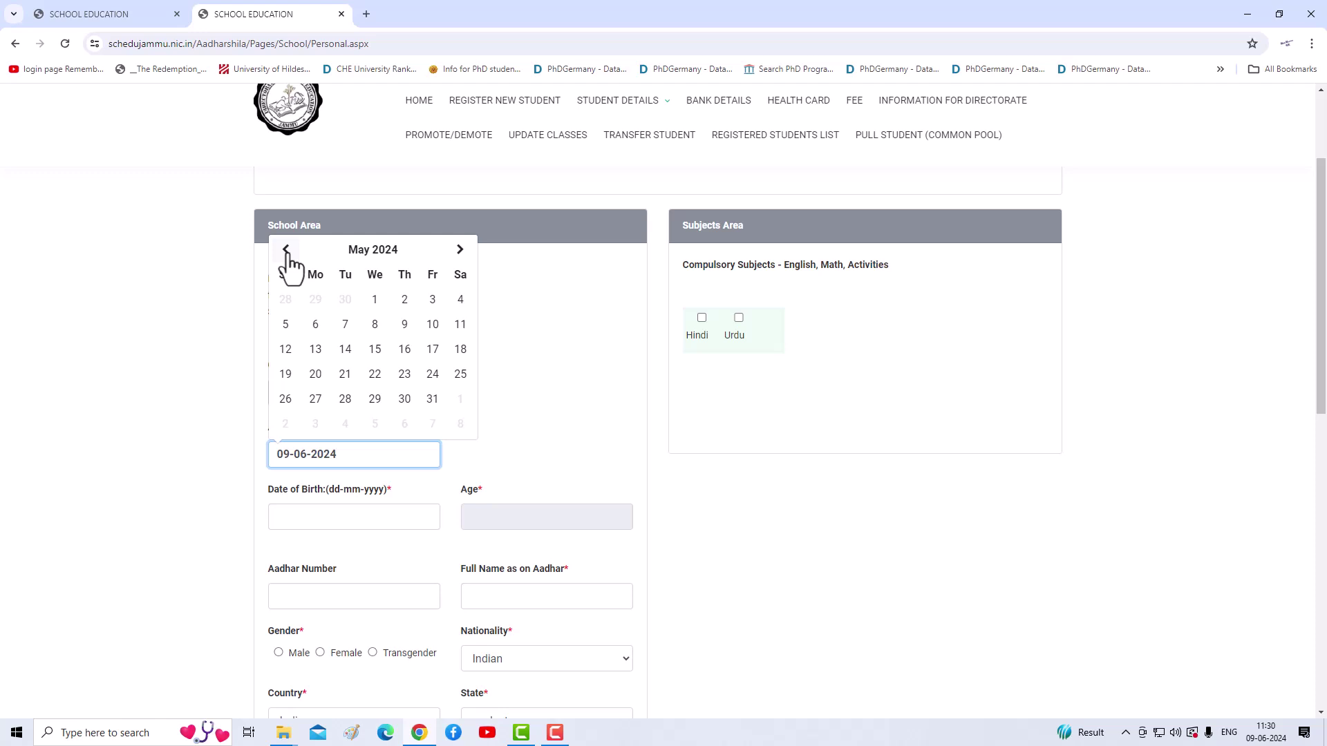
pyautogui.click(286, 251)
pyautogui.click(316, 302)
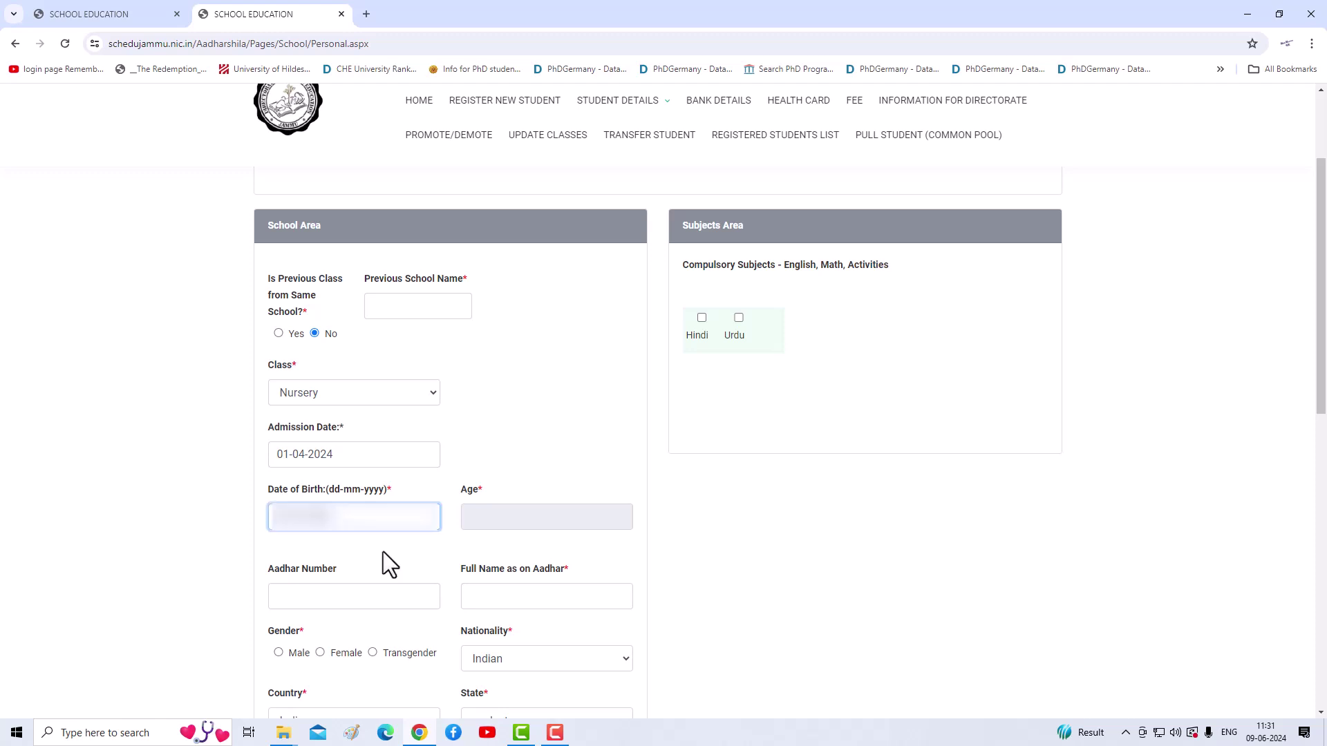
# Step: Enter the student's full name and set gender to Female
pyautogui.scroll(2, 325, 612)
pyautogui.scroll(-2, 346, 553)
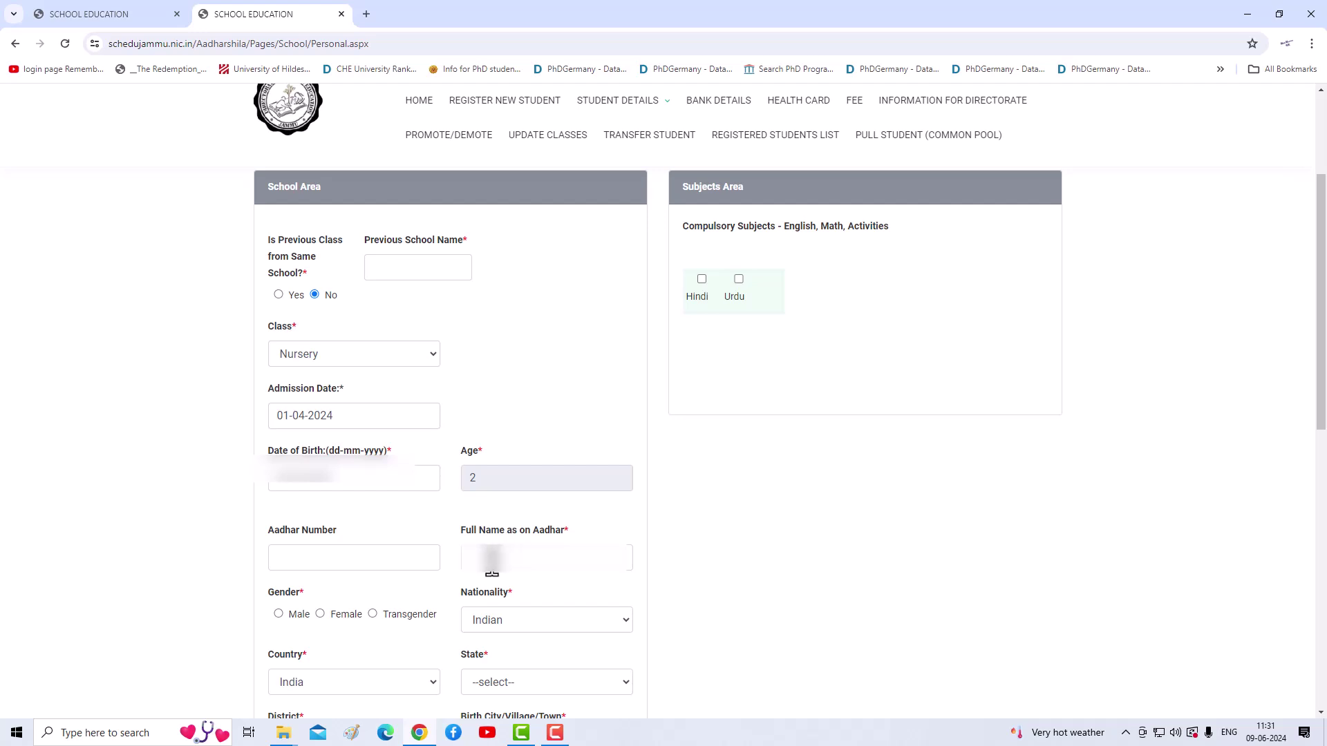
pyautogui.click(491, 568)
pyautogui.click(320, 613)
# Step: Set the birth state to JAMMU AND KASHMIR and the district to Poonch
pyautogui.scroll(-2, 329, 608)
pyautogui.click(507, 553)
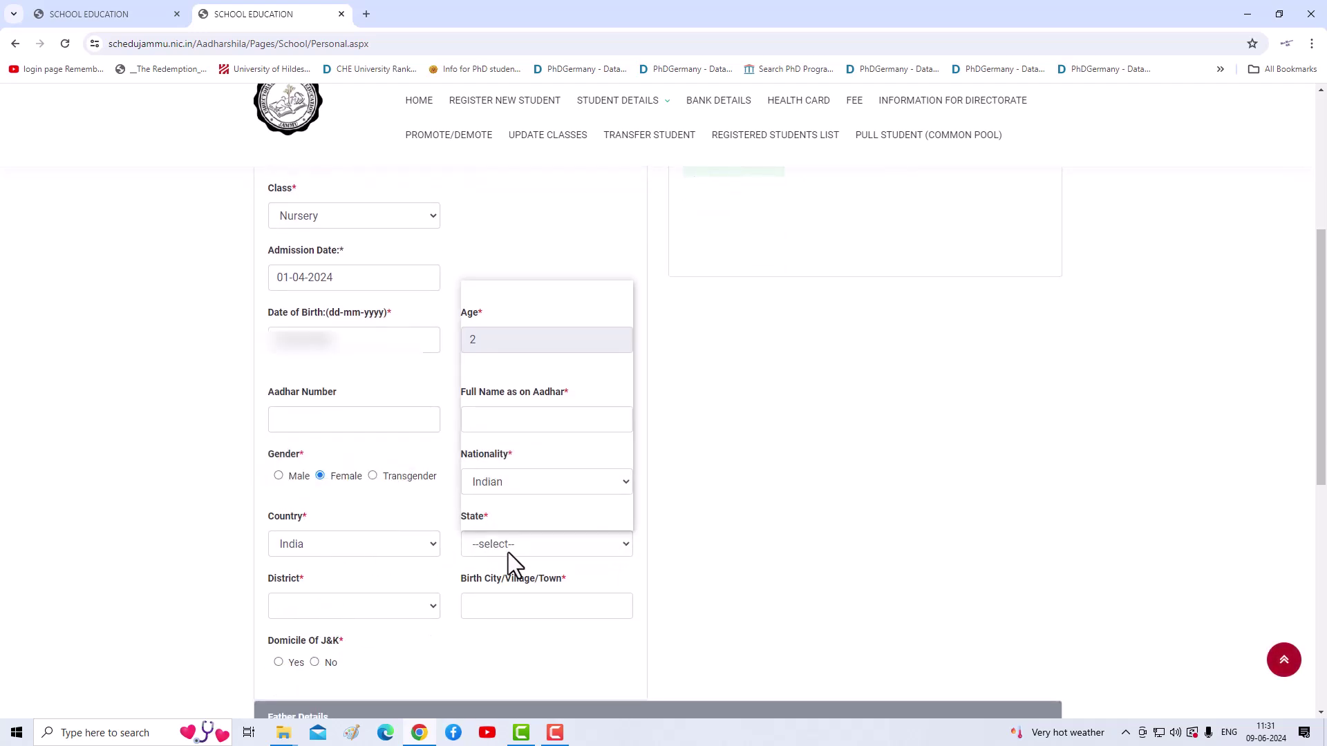
pyautogui.click(504, 459)
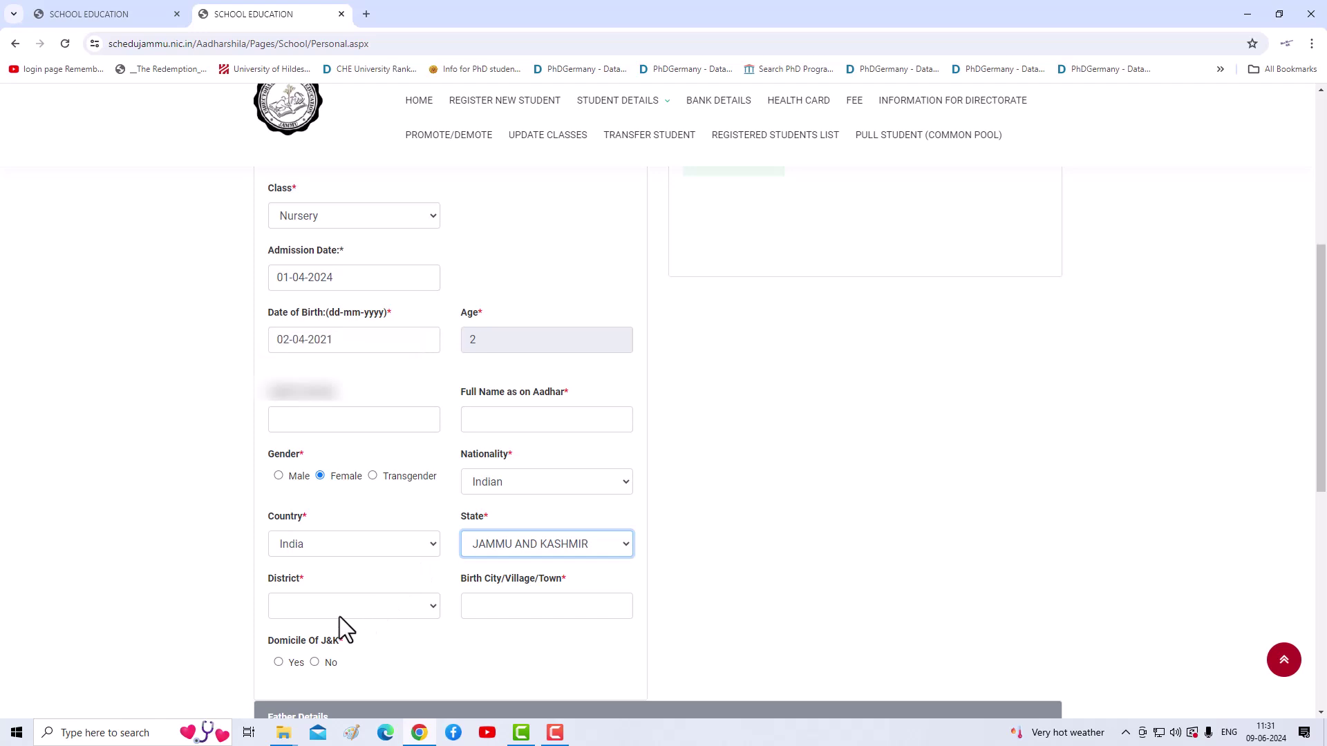
pyautogui.click(408, 656)
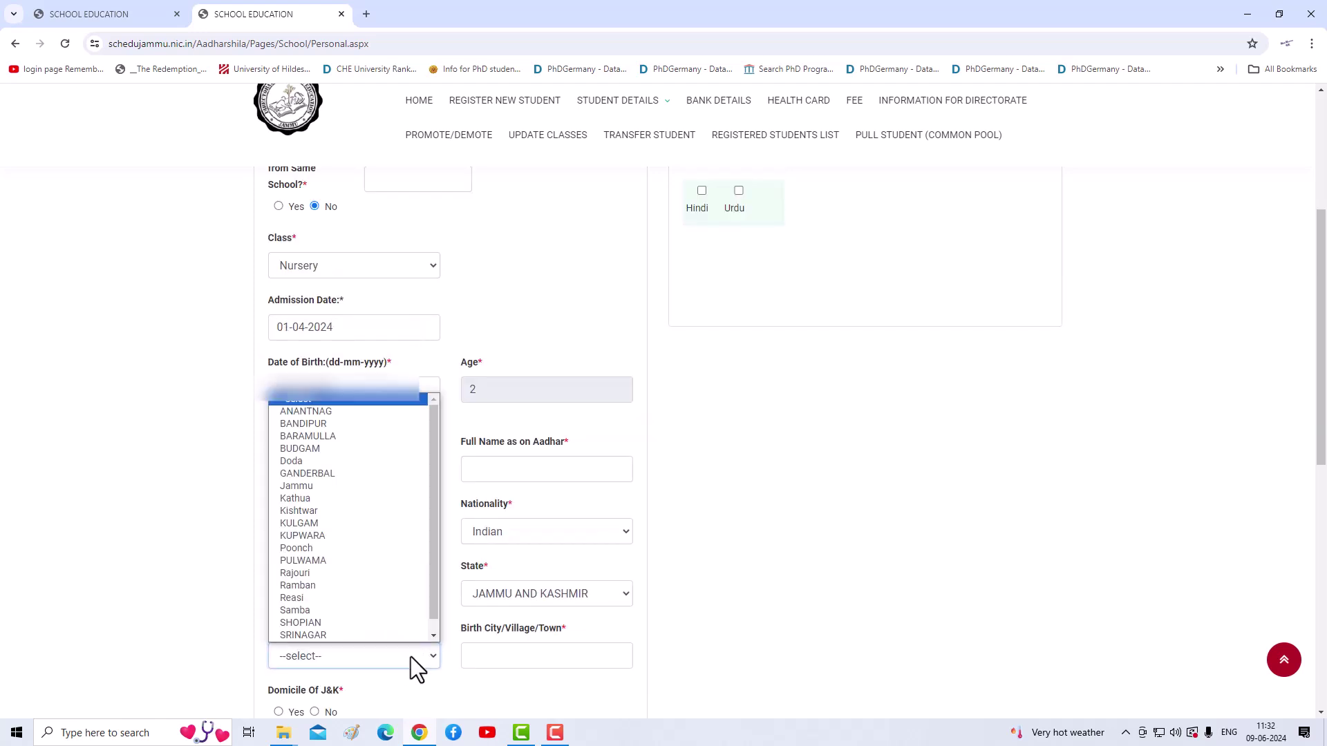
pyautogui.click(298, 550)
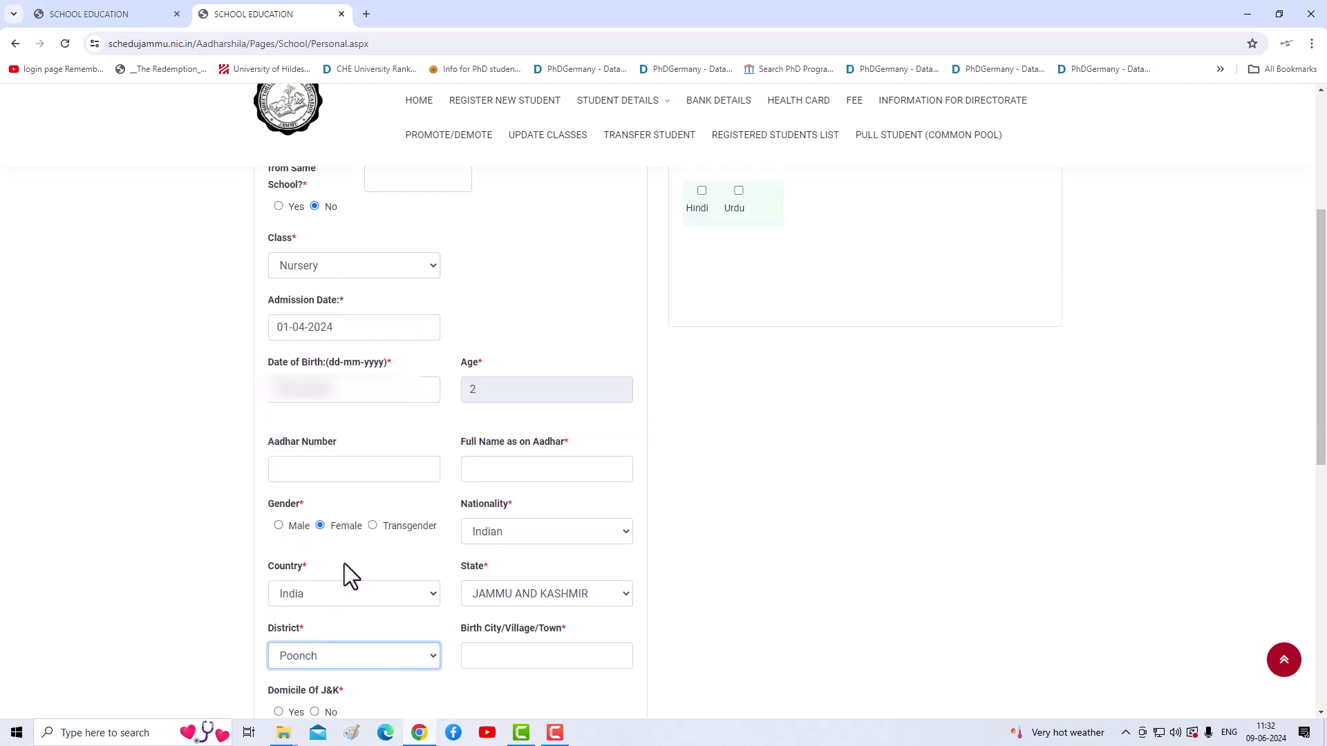
# Step: Enter Kalaban as the birth city and mark J&K domicile as Yes
pyautogui.click(525, 657)
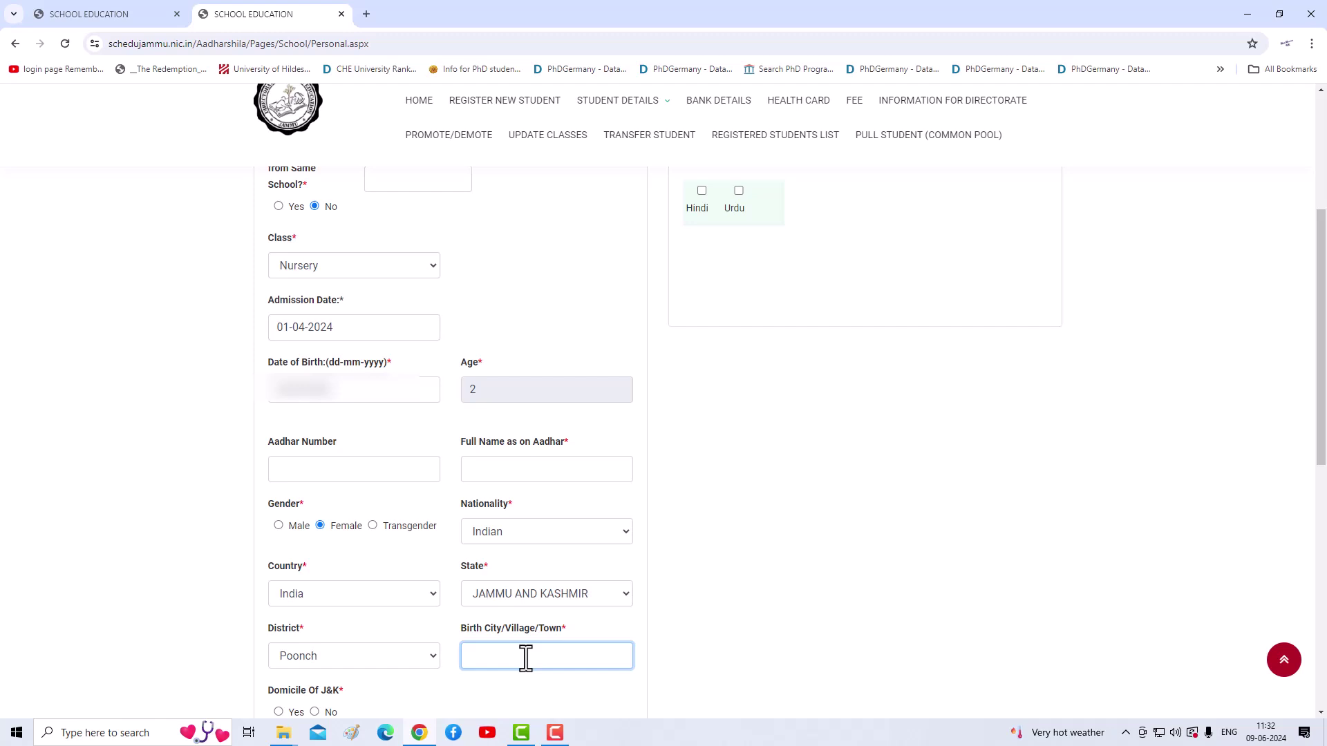
pyautogui.write('Kalaban')
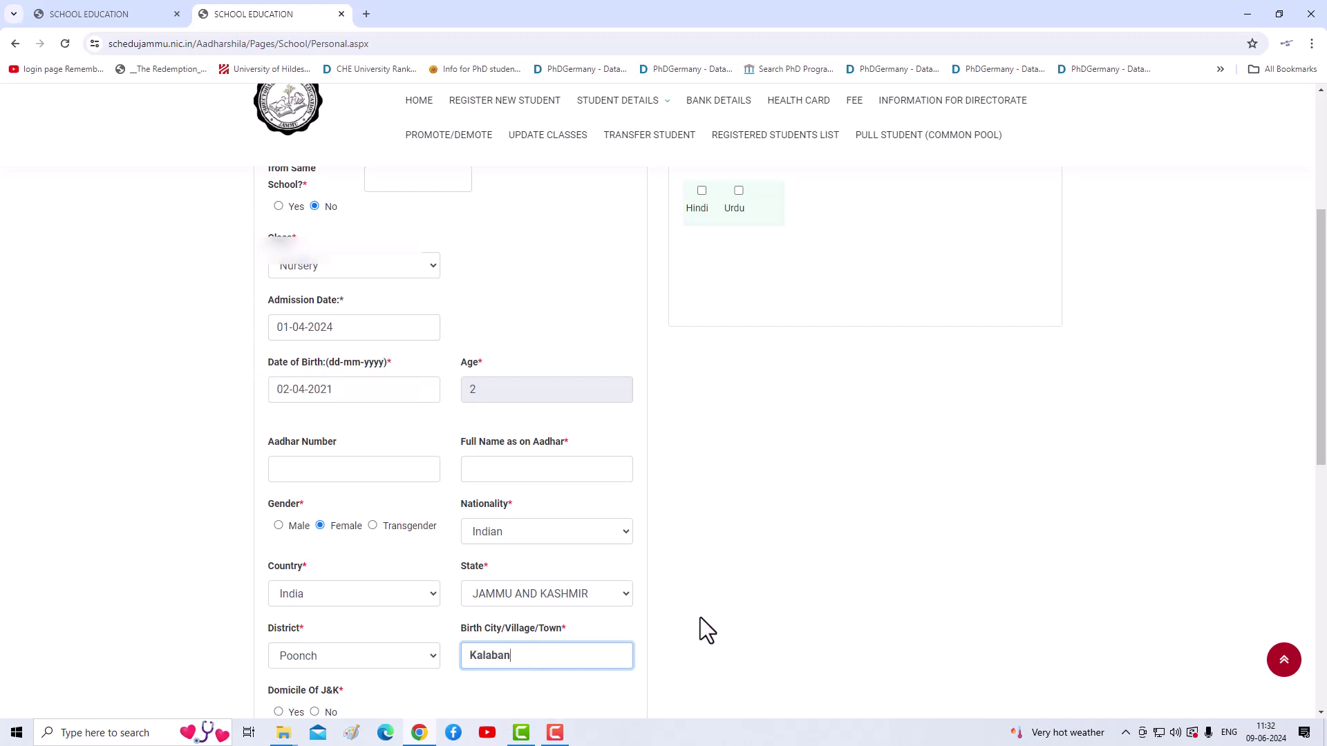
pyautogui.scroll(-2, 628, 613)
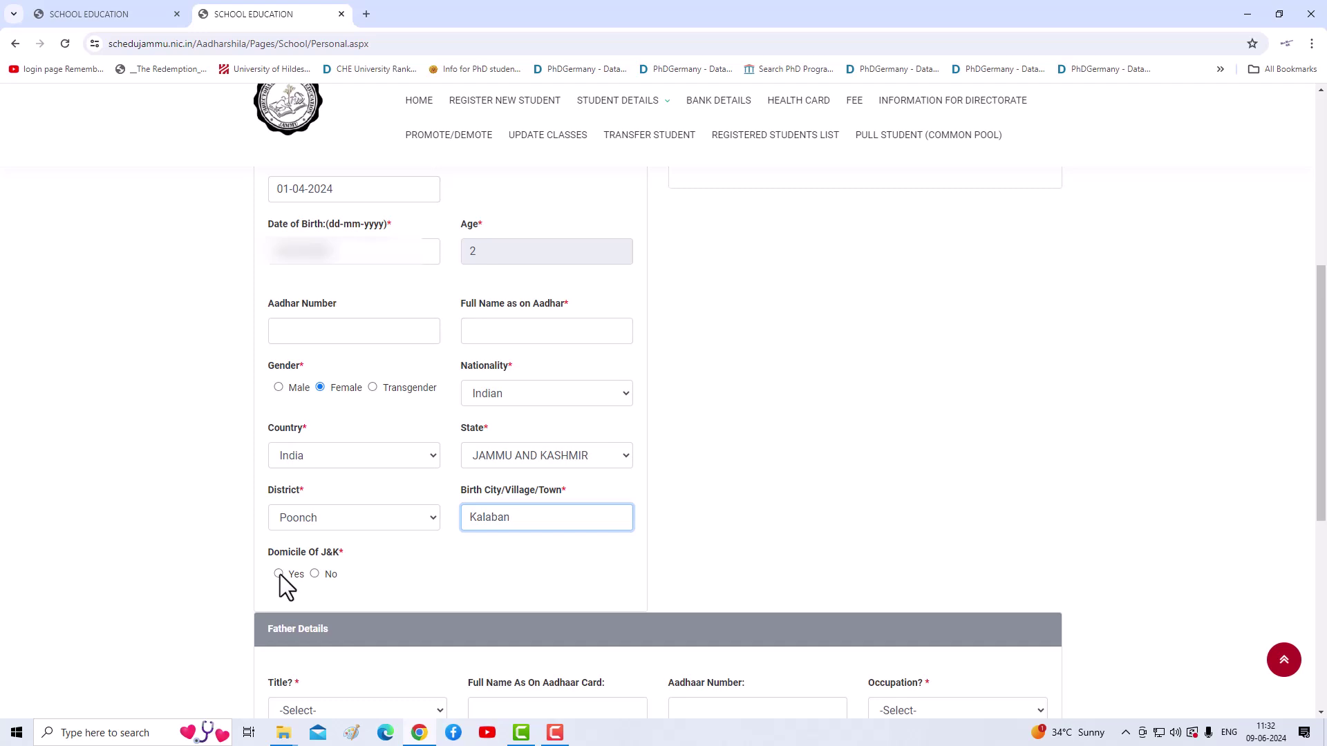
pyautogui.click(279, 574)
pyautogui.scroll(-2, 483, 580)
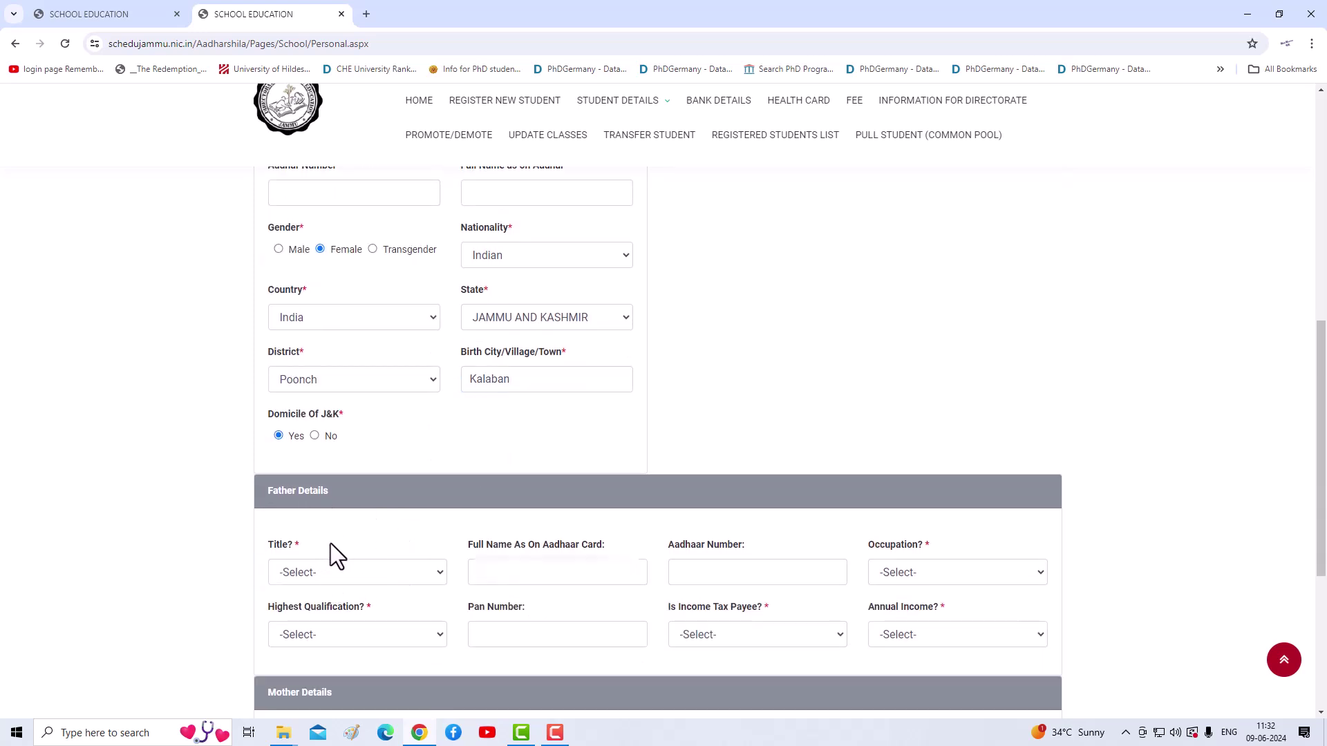
# Step: Set the father's title to Mr and enter his full name
pyautogui.click(396, 572)
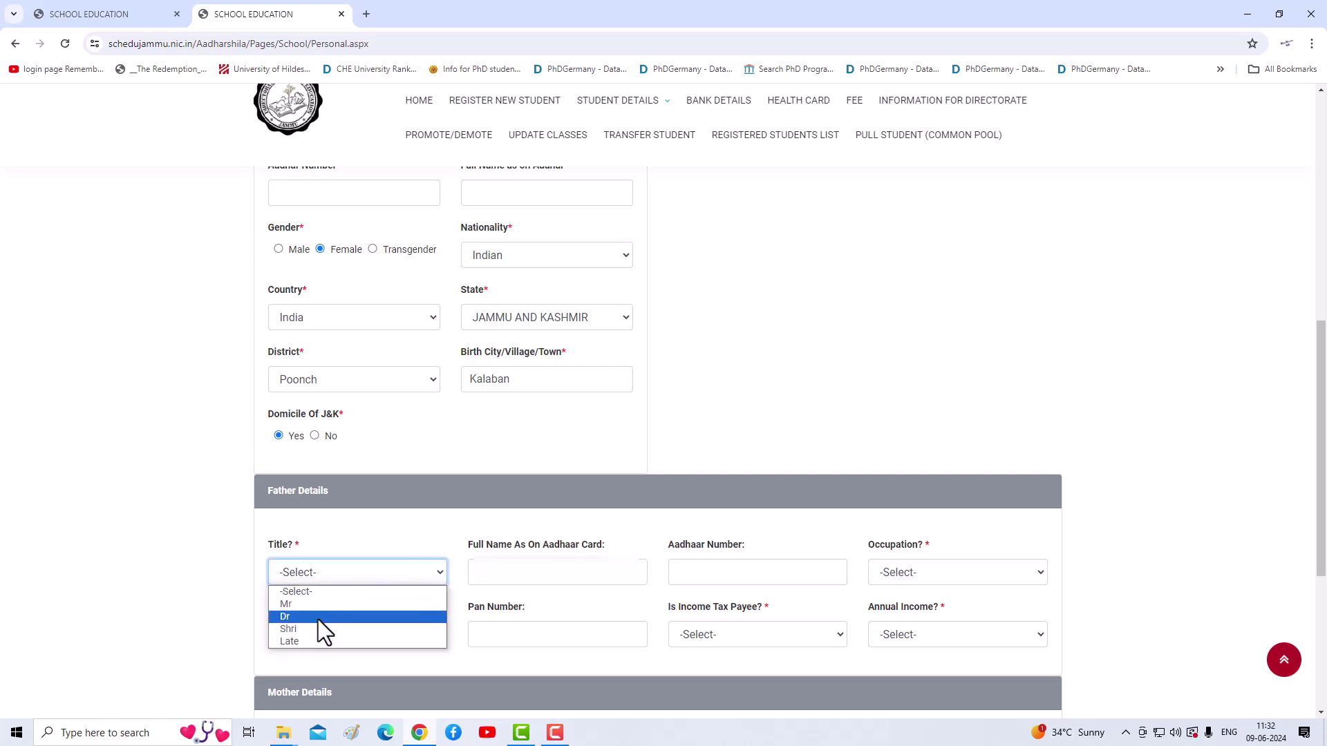
pyautogui.click(304, 606)
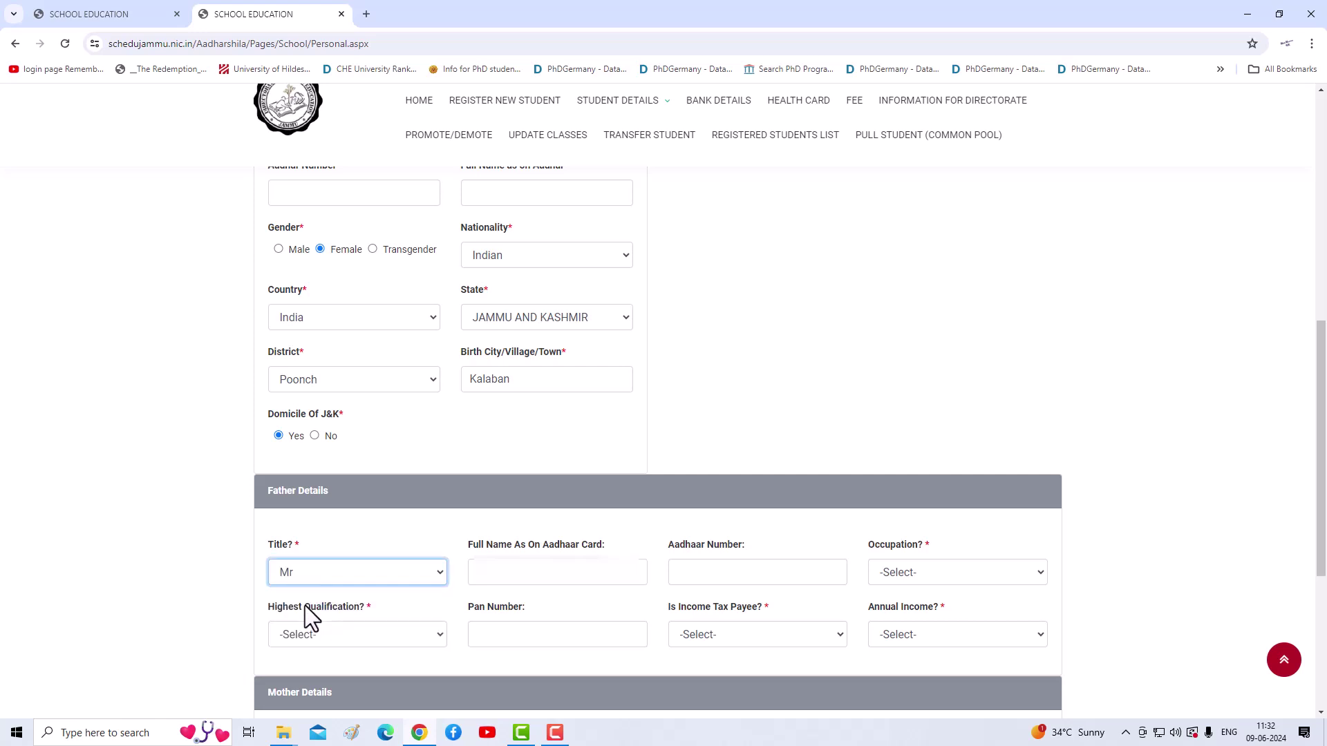
pyautogui.click(543, 586)
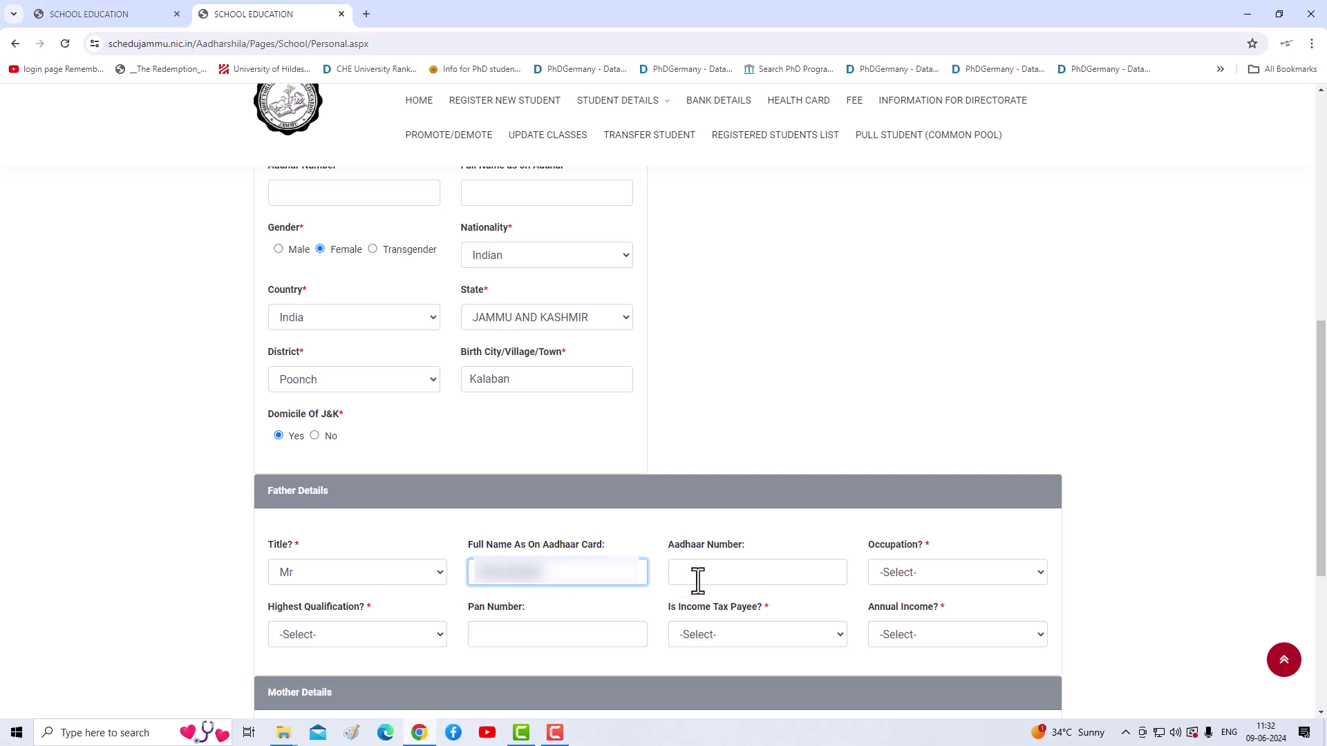
# Step: Set father's occupation Others, qualification 12th, income-tax payee No, income Upto 1 Lakh
pyautogui.click(889, 575)
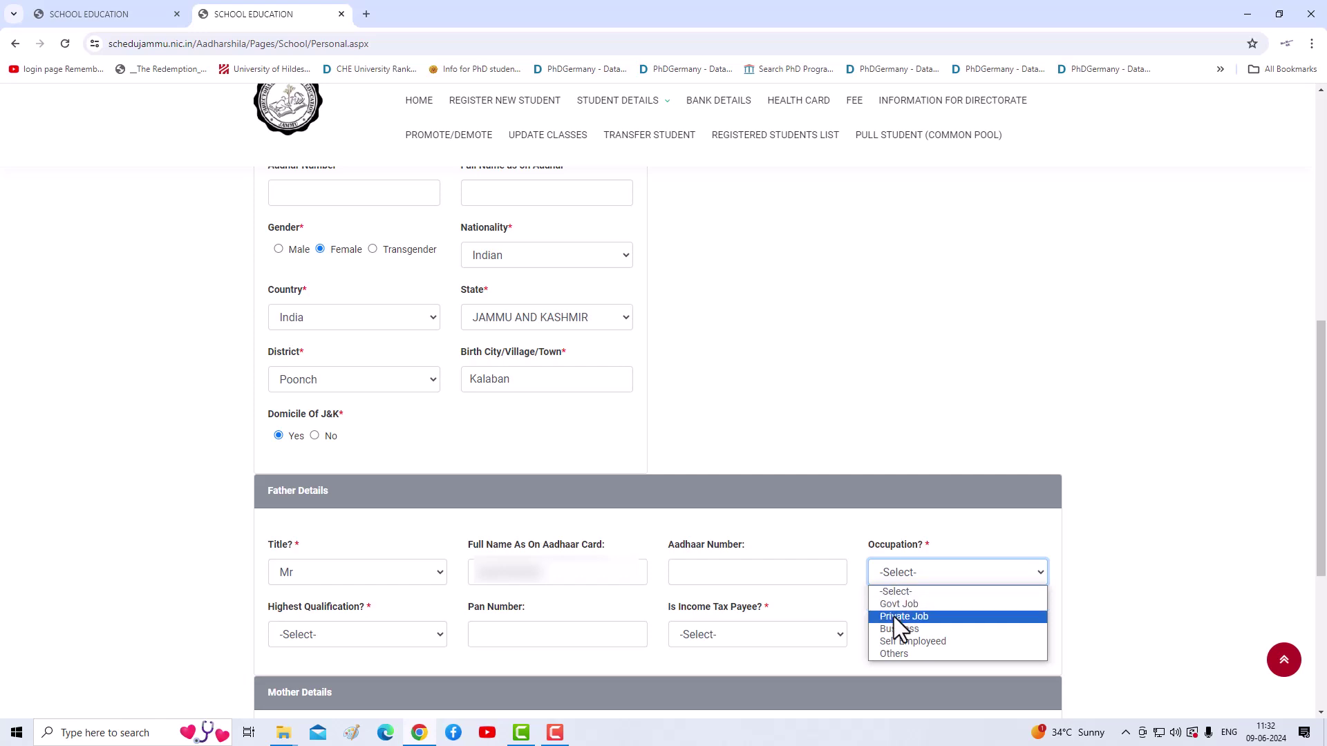
pyautogui.click(898, 653)
pyautogui.click(338, 634)
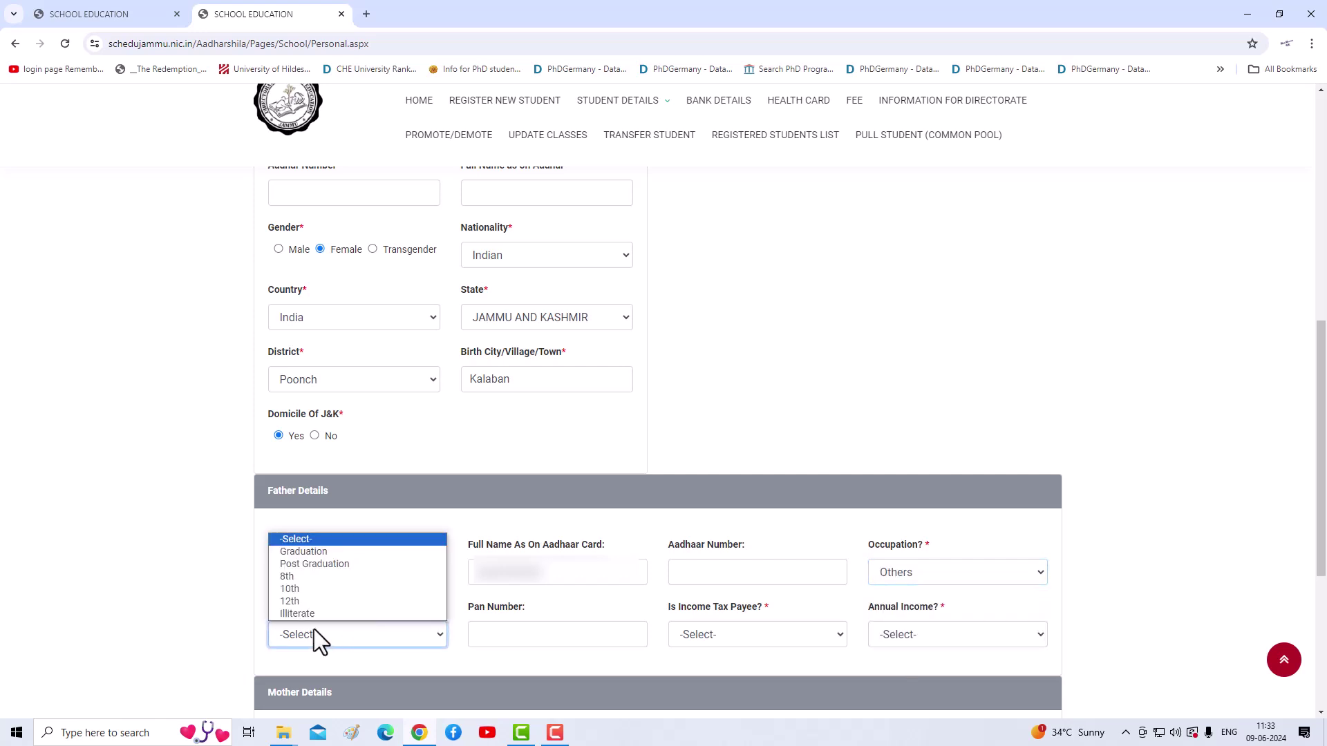
pyautogui.click(290, 601)
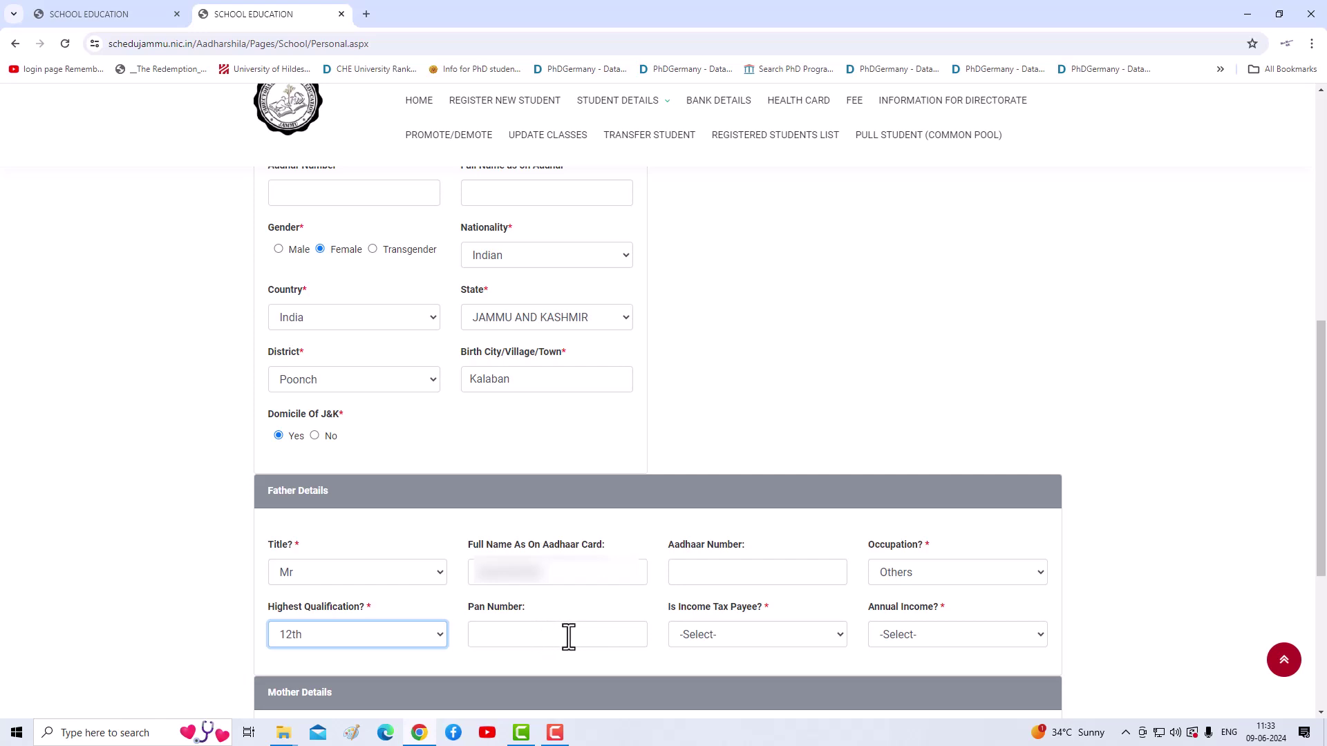
pyautogui.click(723, 635)
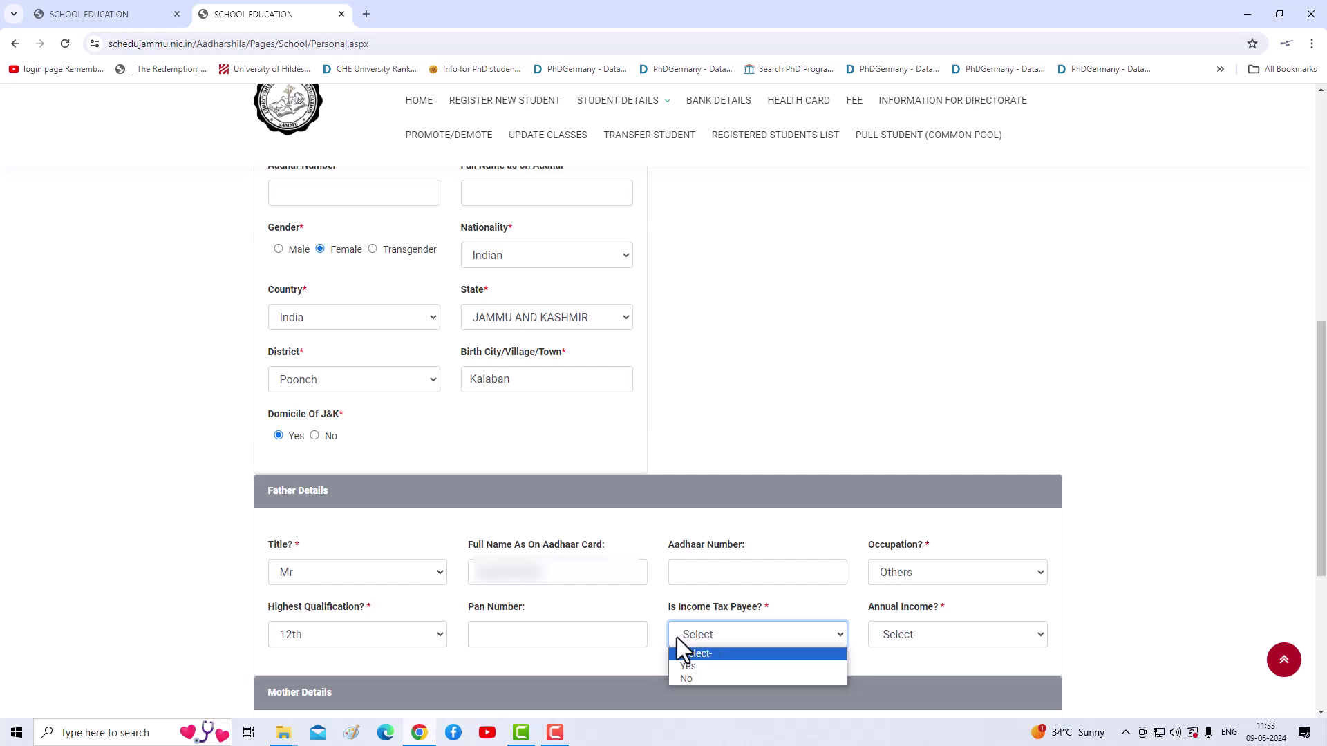
pyautogui.click(694, 678)
pyautogui.click(952, 640)
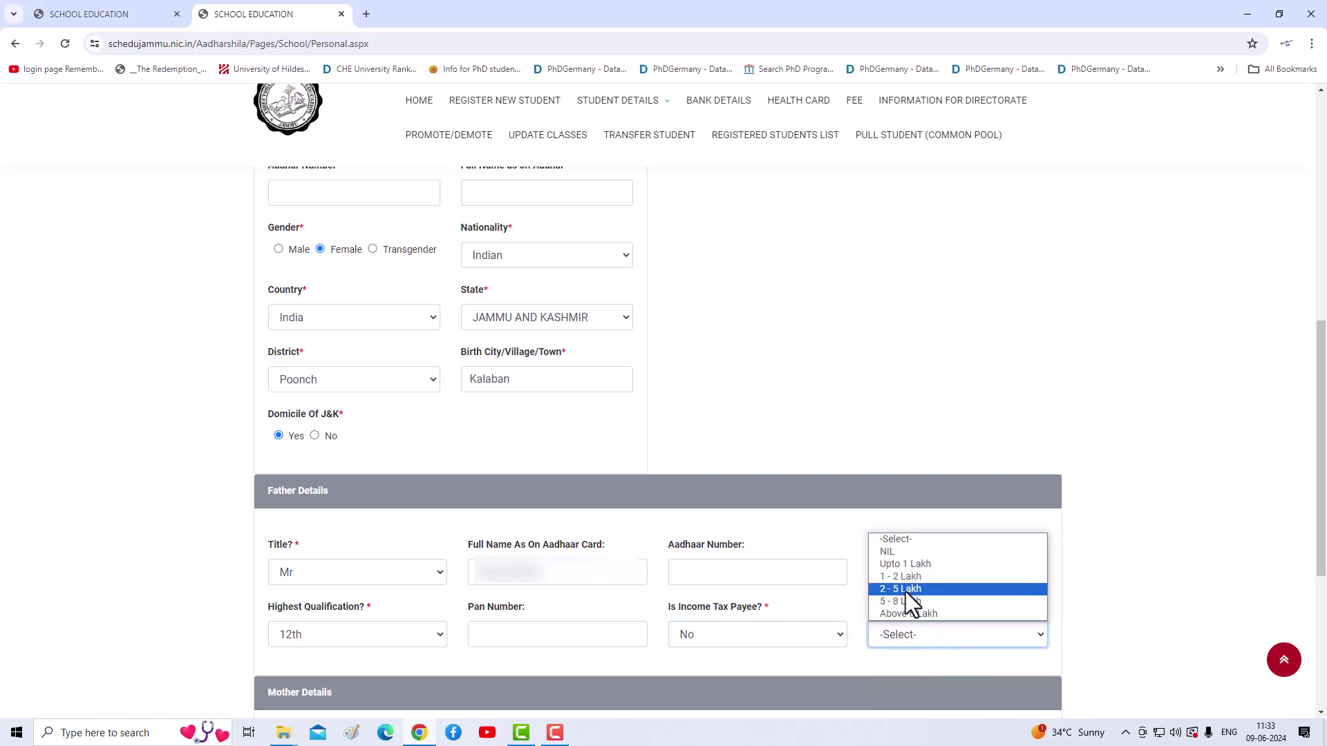
pyautogui.click(897, 565)
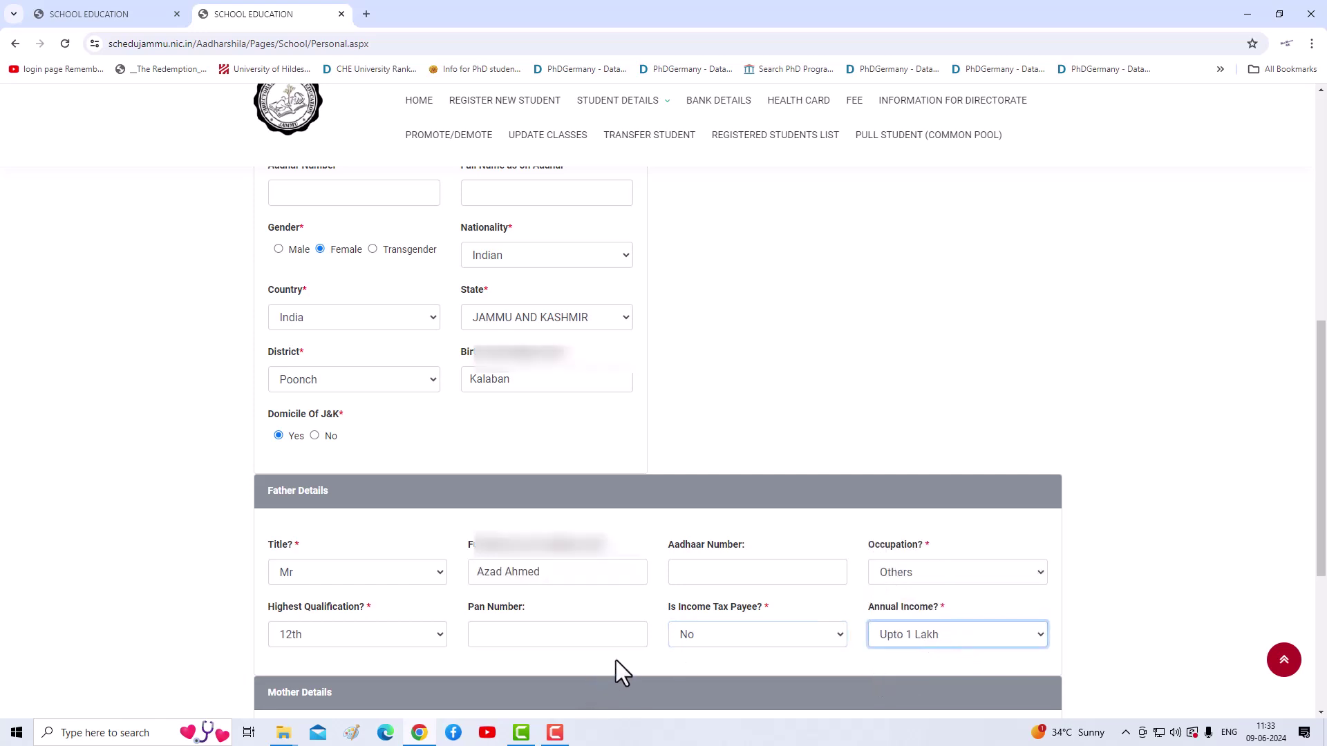
pyautogui.scroll(-3, 622, 655)
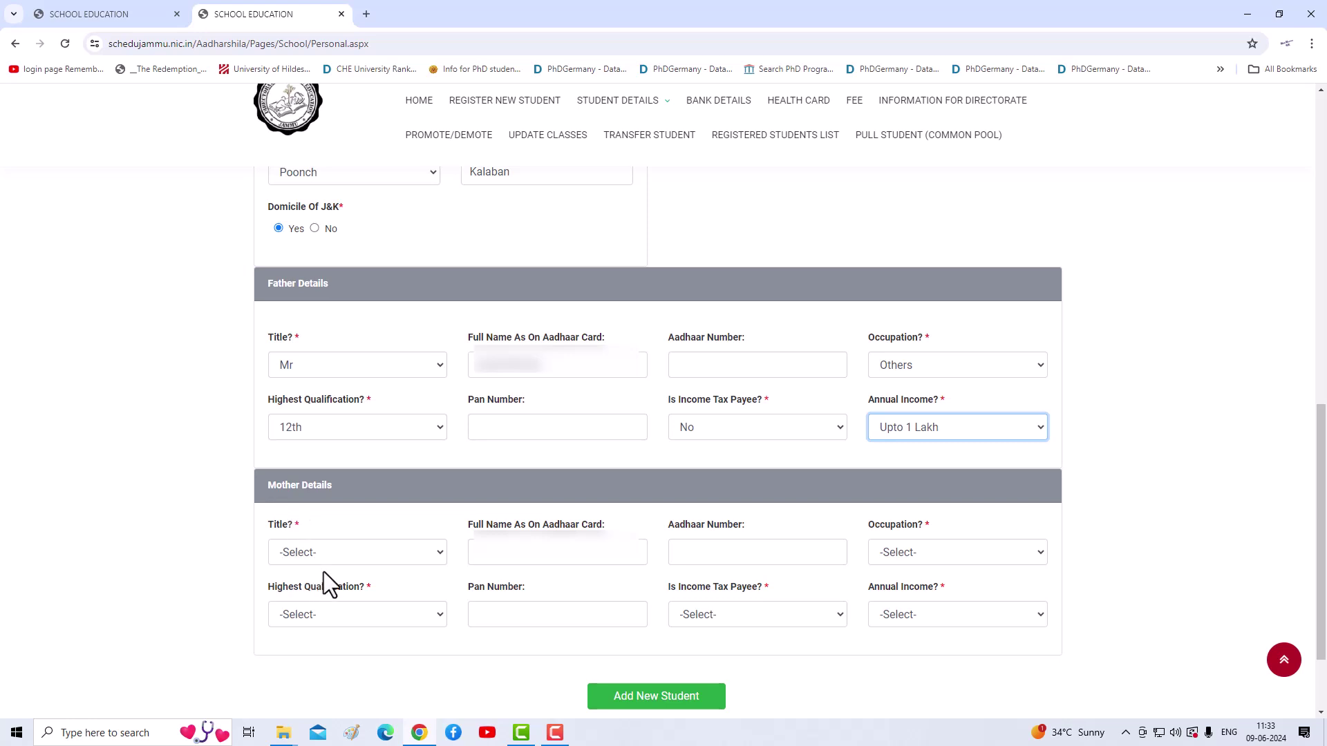
# Step: Set the mother's title to Mrs and enter her full name
pyautogui.click(332, 562)
pyautogui.click(308, 597)
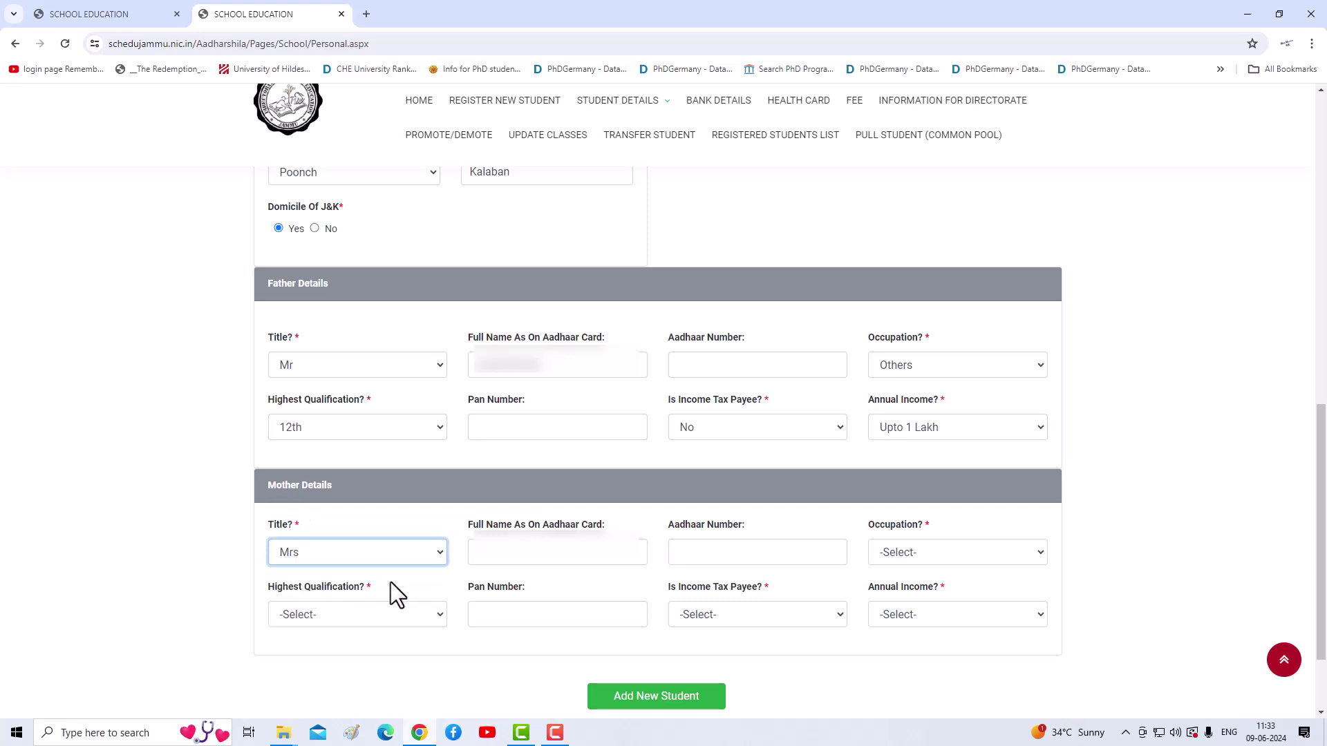
pyautogui.click(499, 561)
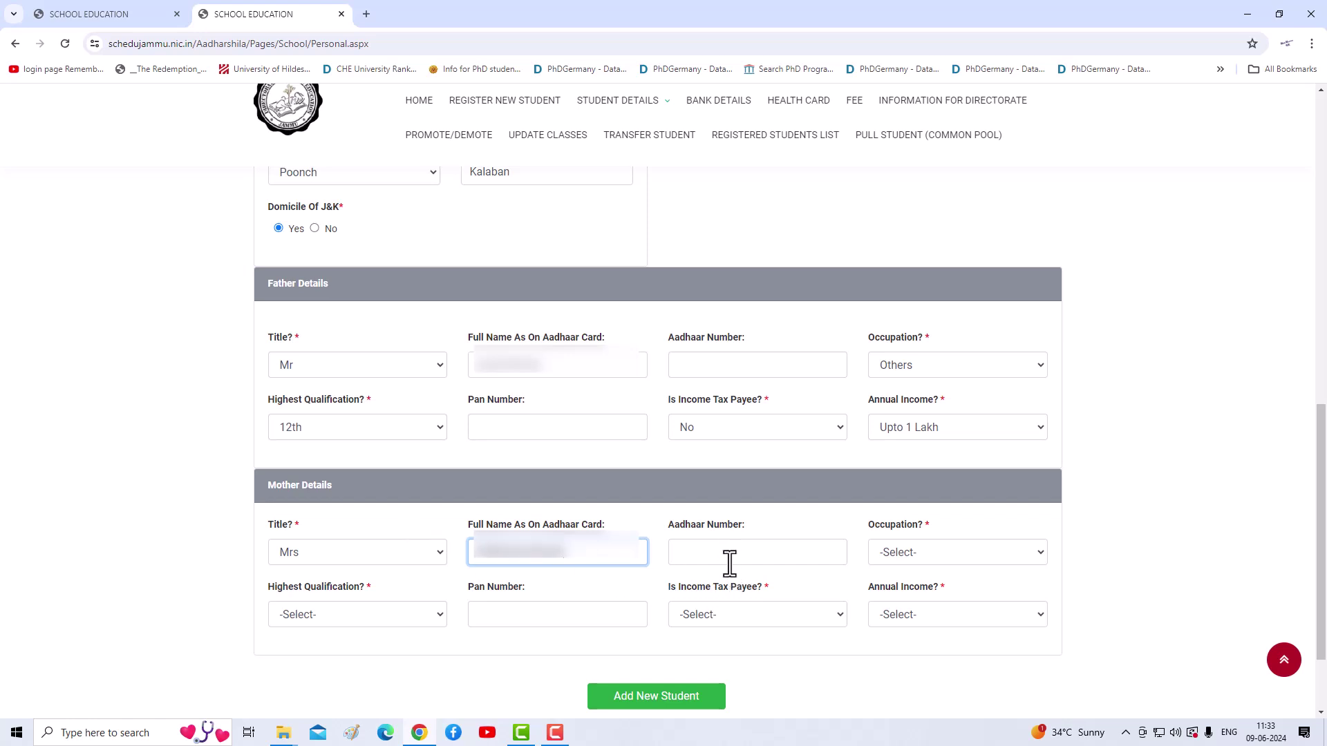
# Step: Set mother's occupation Others, qualification 10th, income-tax payee No, annual income Nil
pyautogui.click(912, 554)
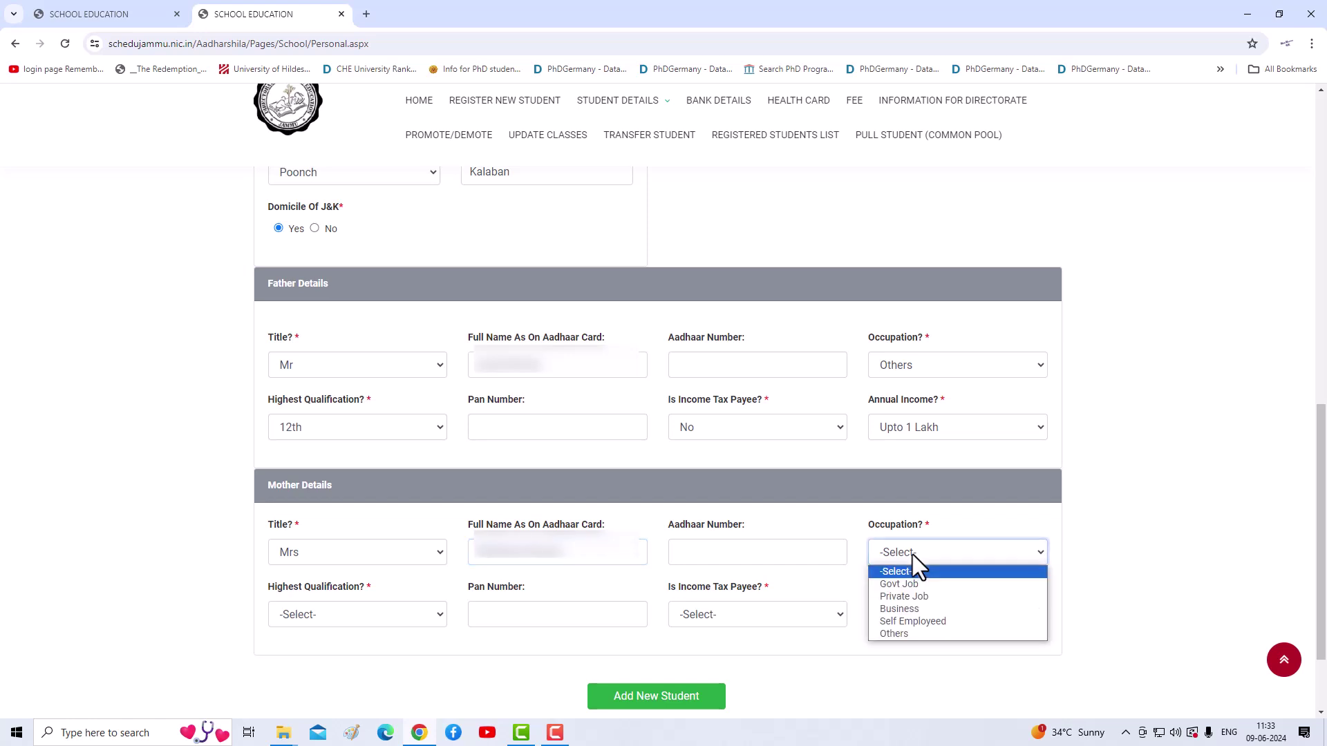
pyautogui.click(897, 632)
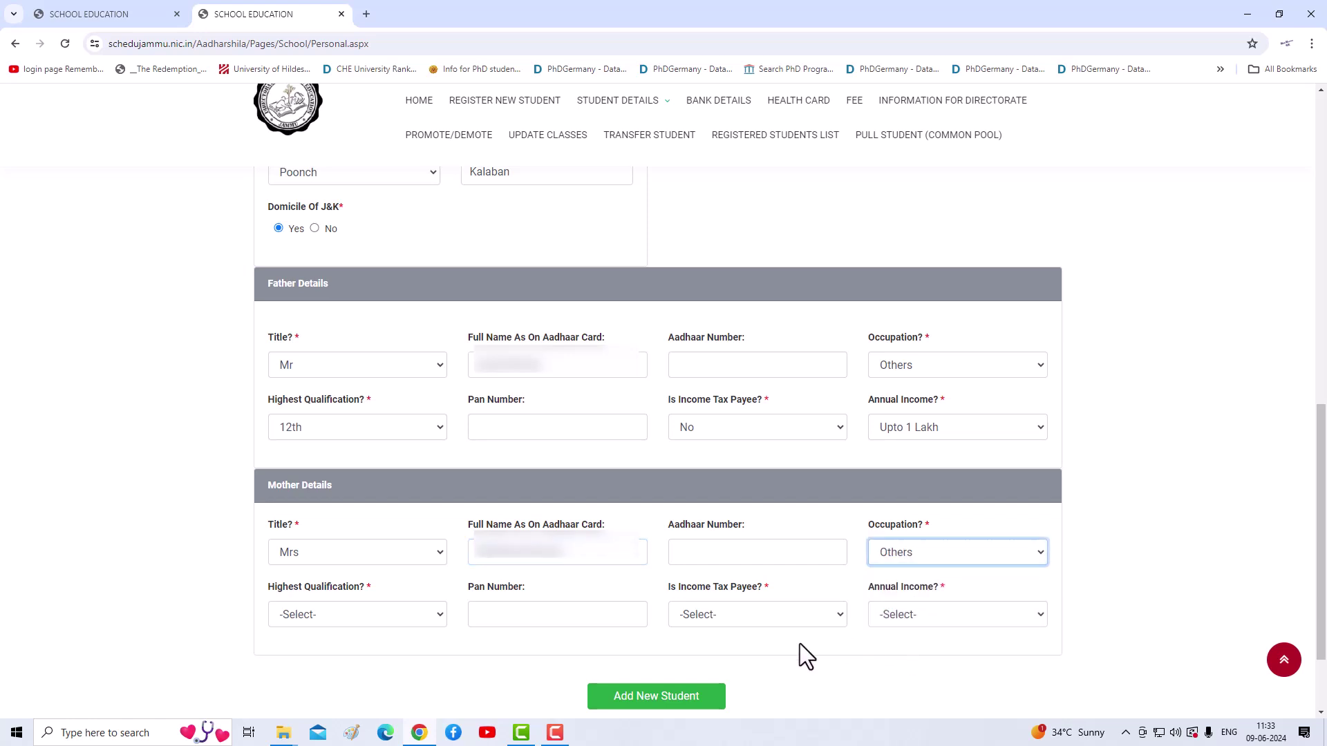
pyautogui.click(404, 615)
pyautogui.click(298, 672)
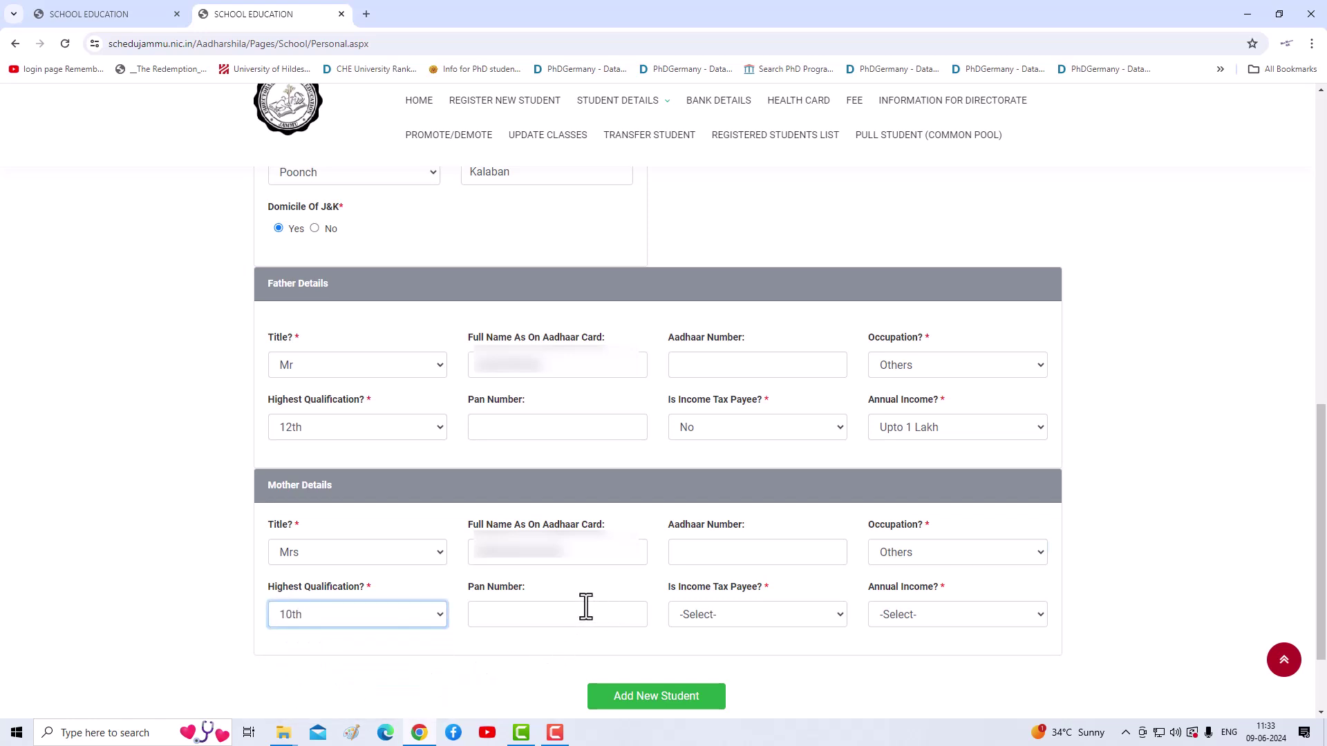
pyautogui.click(707, 615)
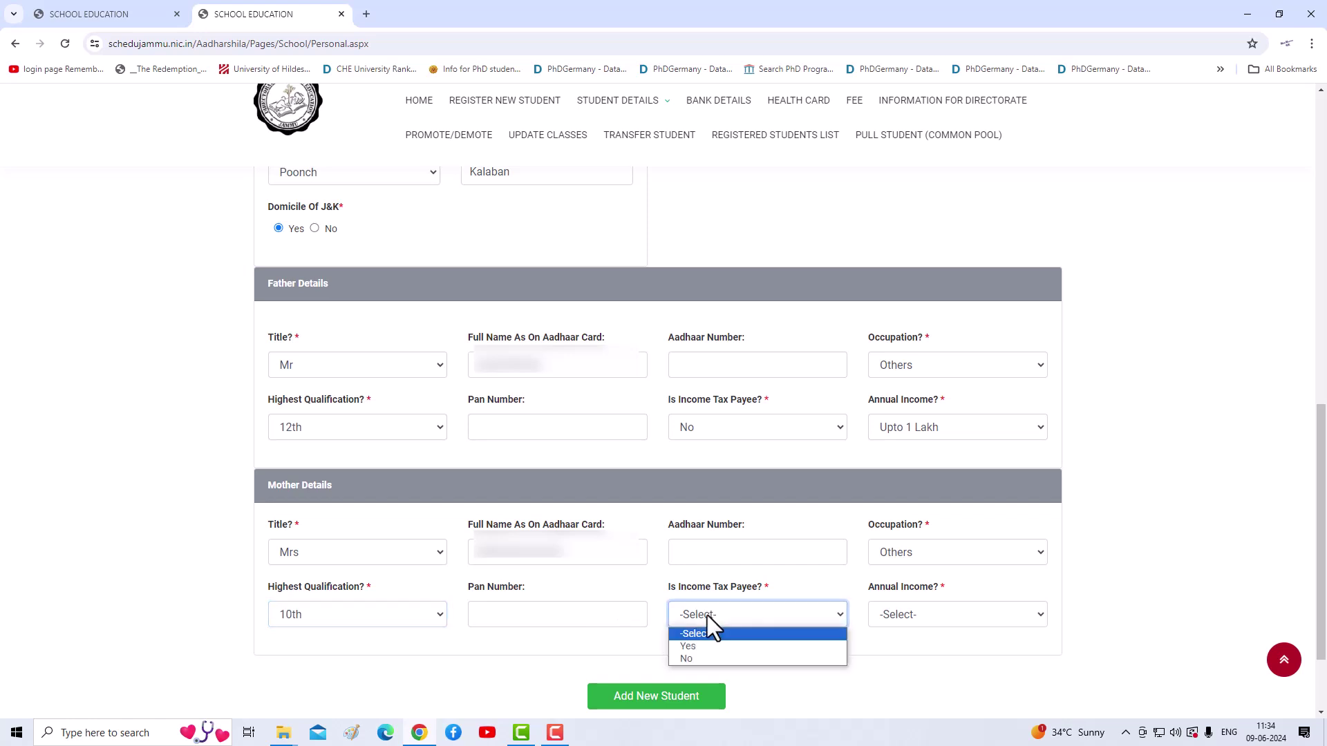
pyautogui.click(695, 658)
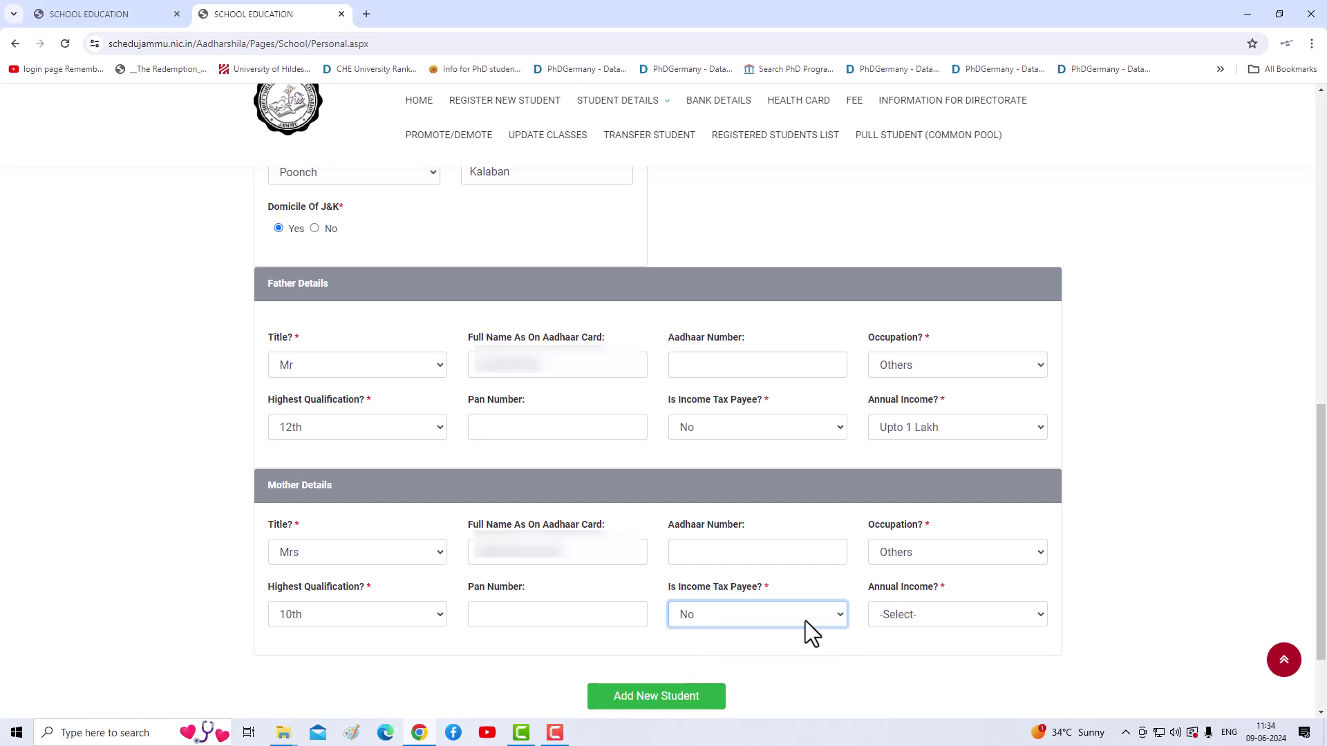
pyautogui.click(916, 616)
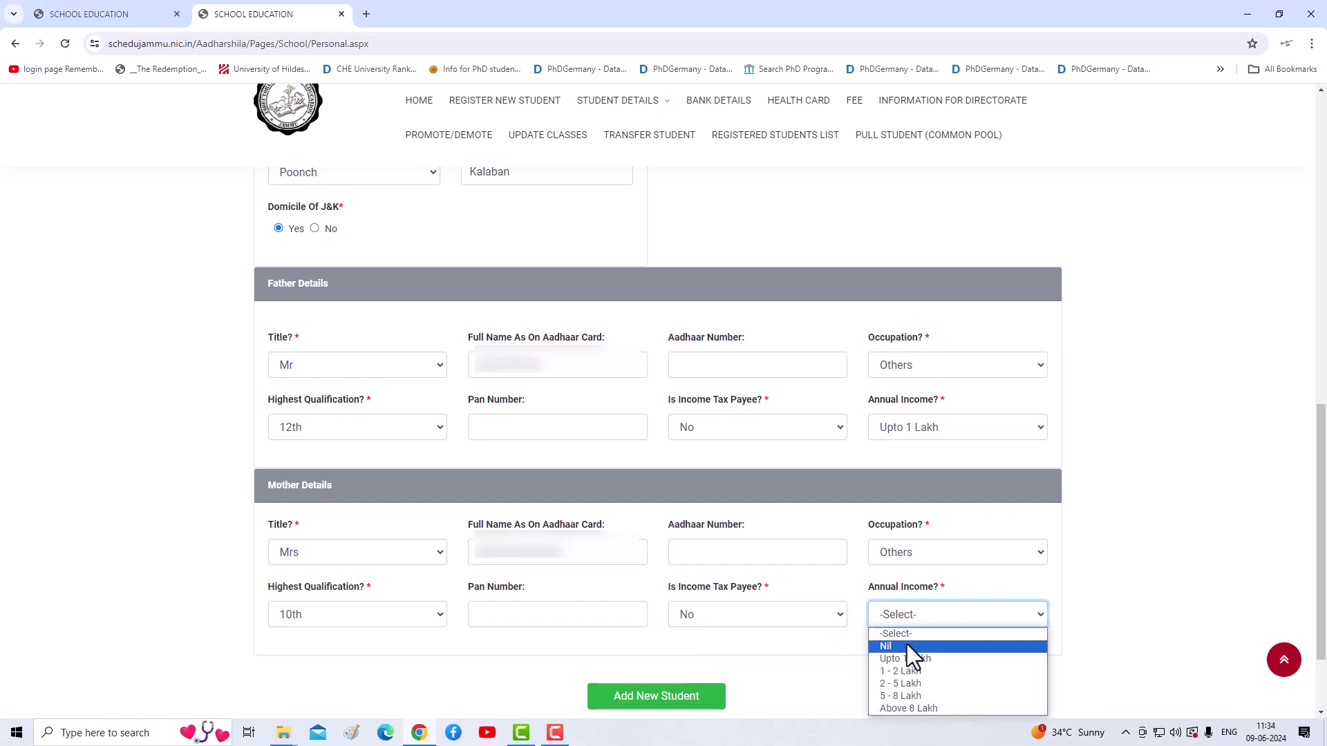
pyautogui.click(903, 645)
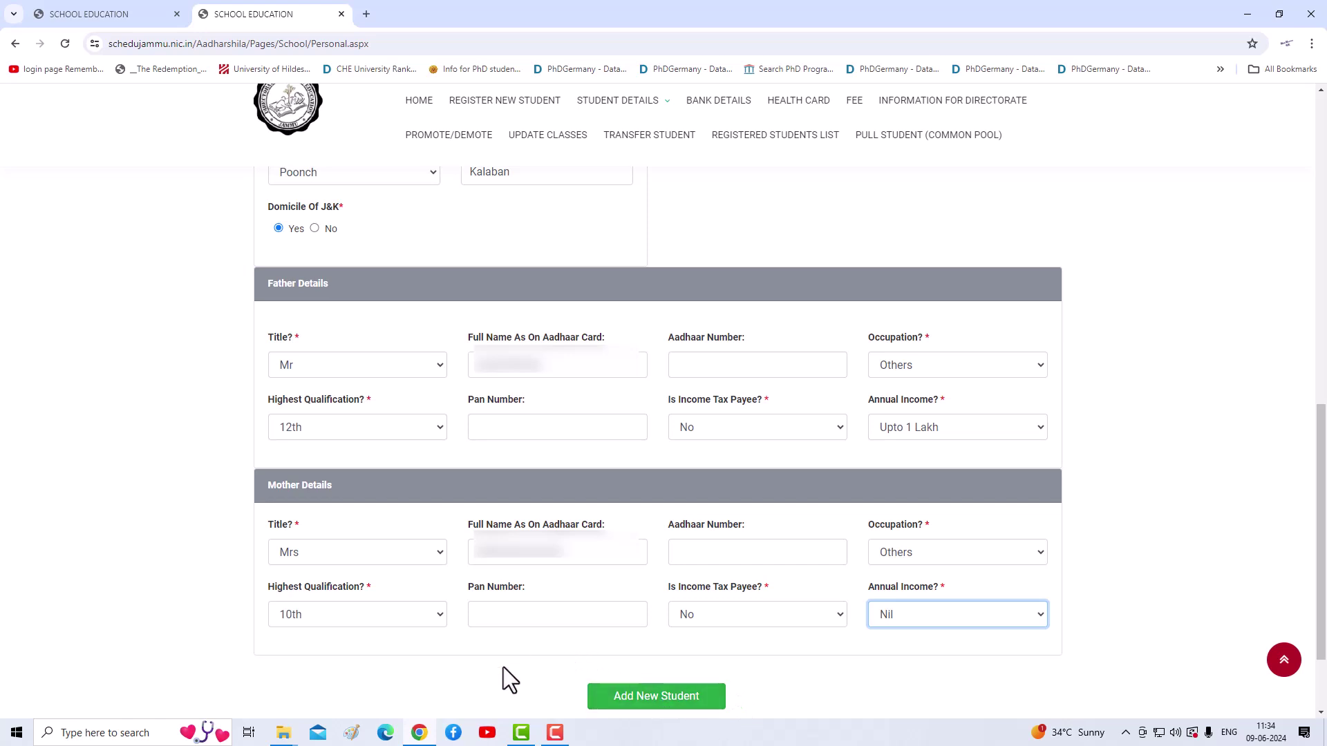
# Step: Answer Yes to 'Is Previous Class from Same School?', removing the Previous School Name field
pyautogui.scroll(7, 454, 620)
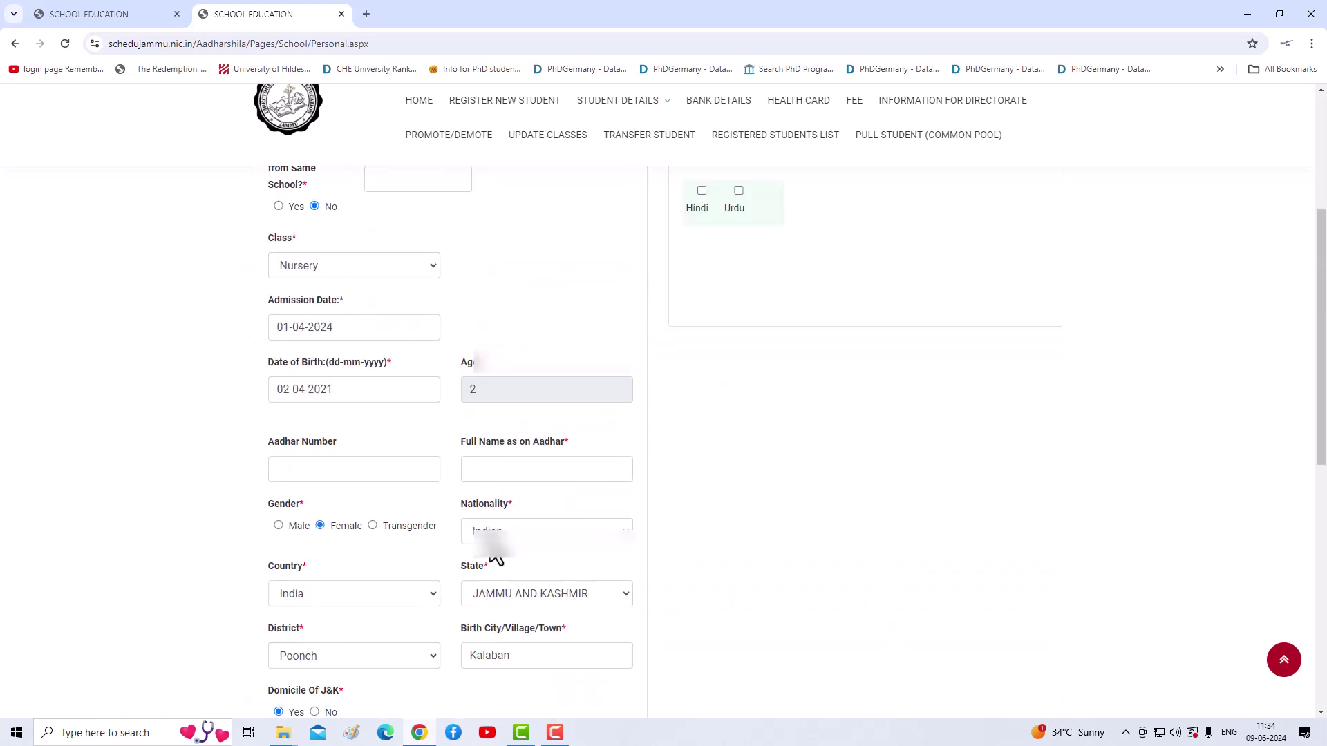
pyautogui.scroll(4, 474, 469)
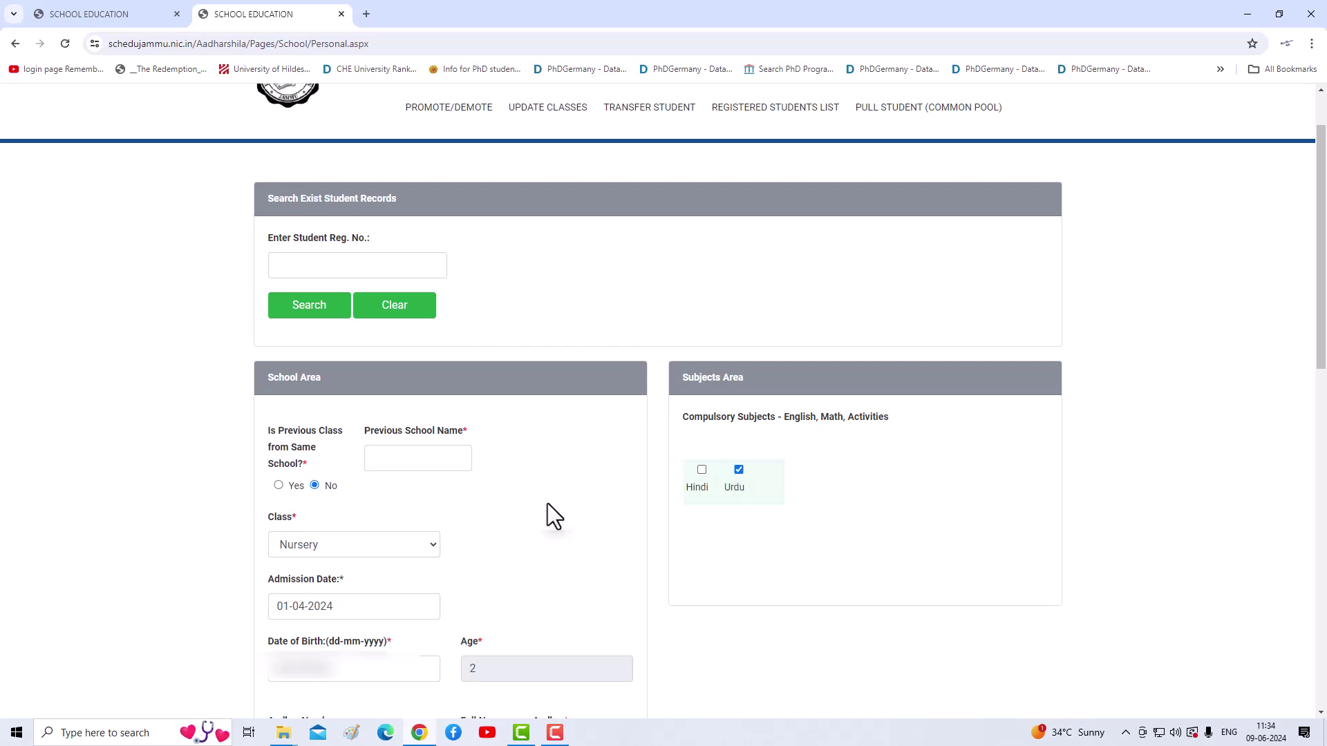
pyautogui.click(385, 467)
pyautogui.click(293, 485)
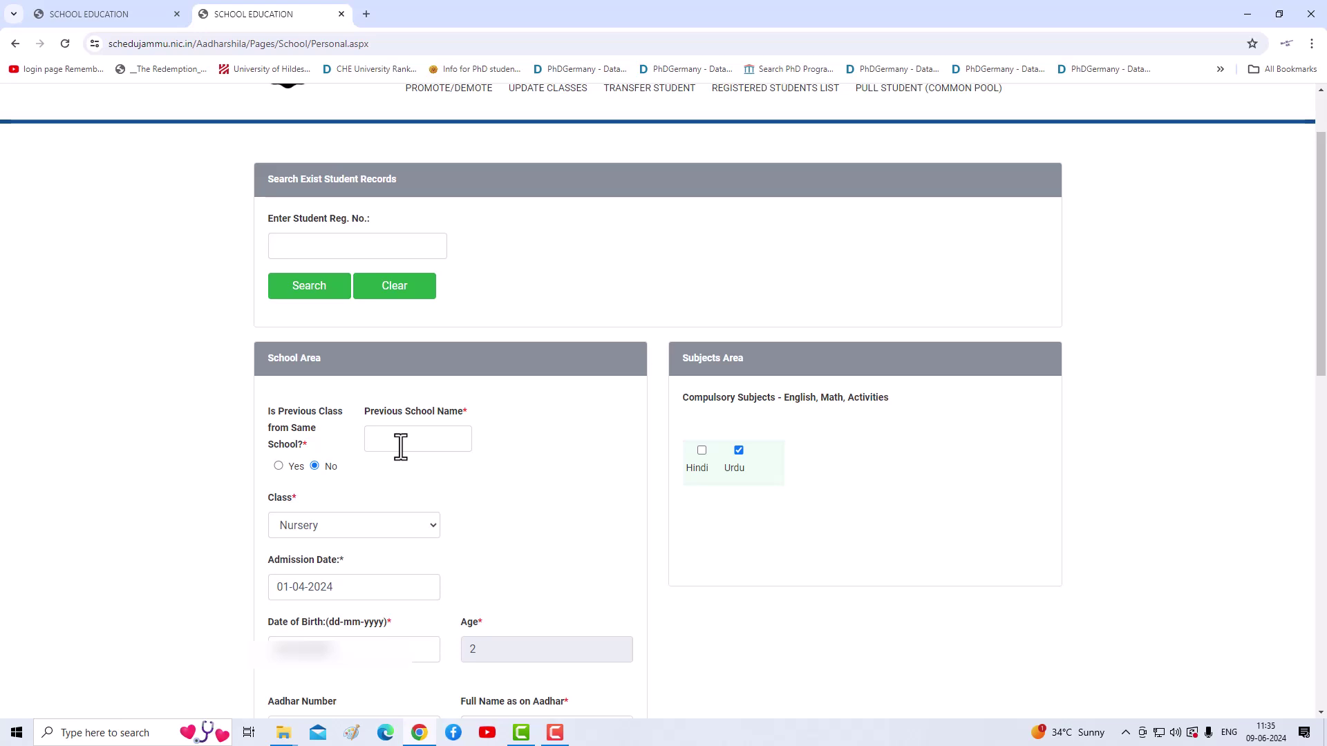
pyautogui.click(280, 467)
pyautogui.scroll(-15, 460, 434)
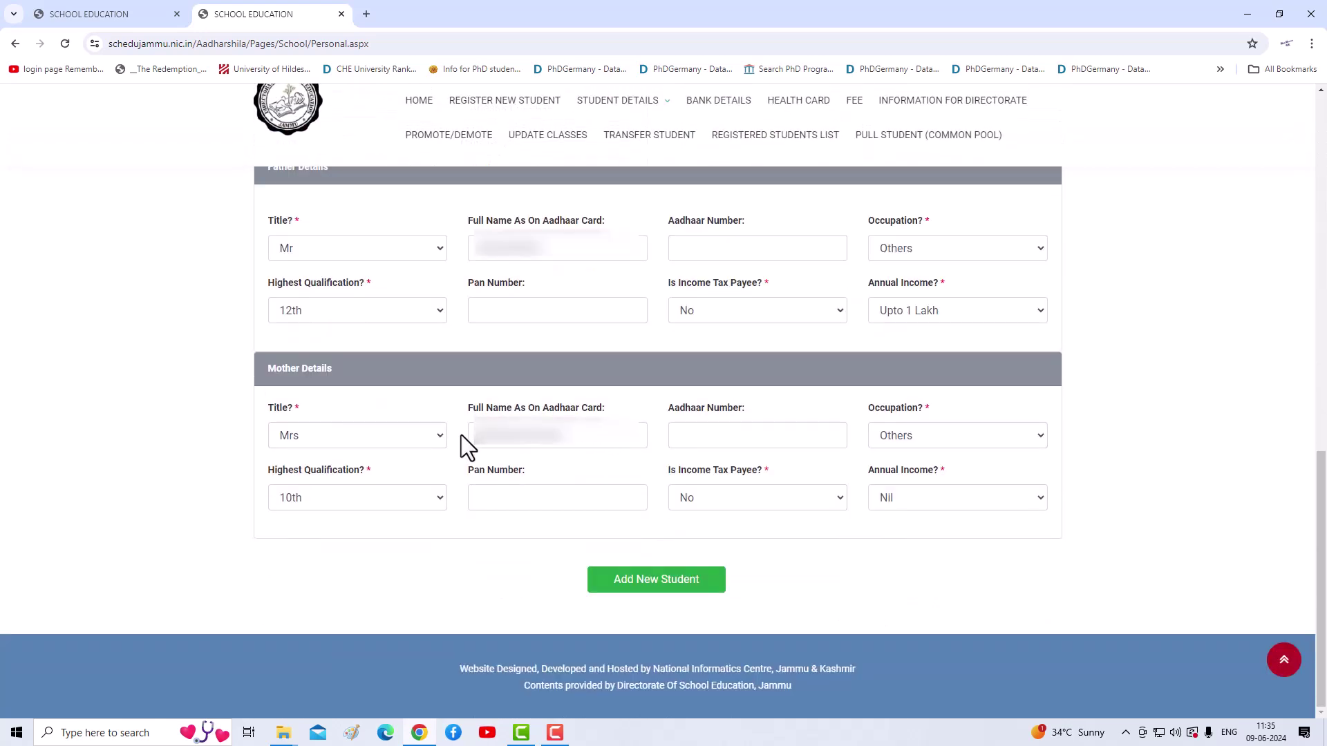
pyautogui.scroll(12, 379, 375)
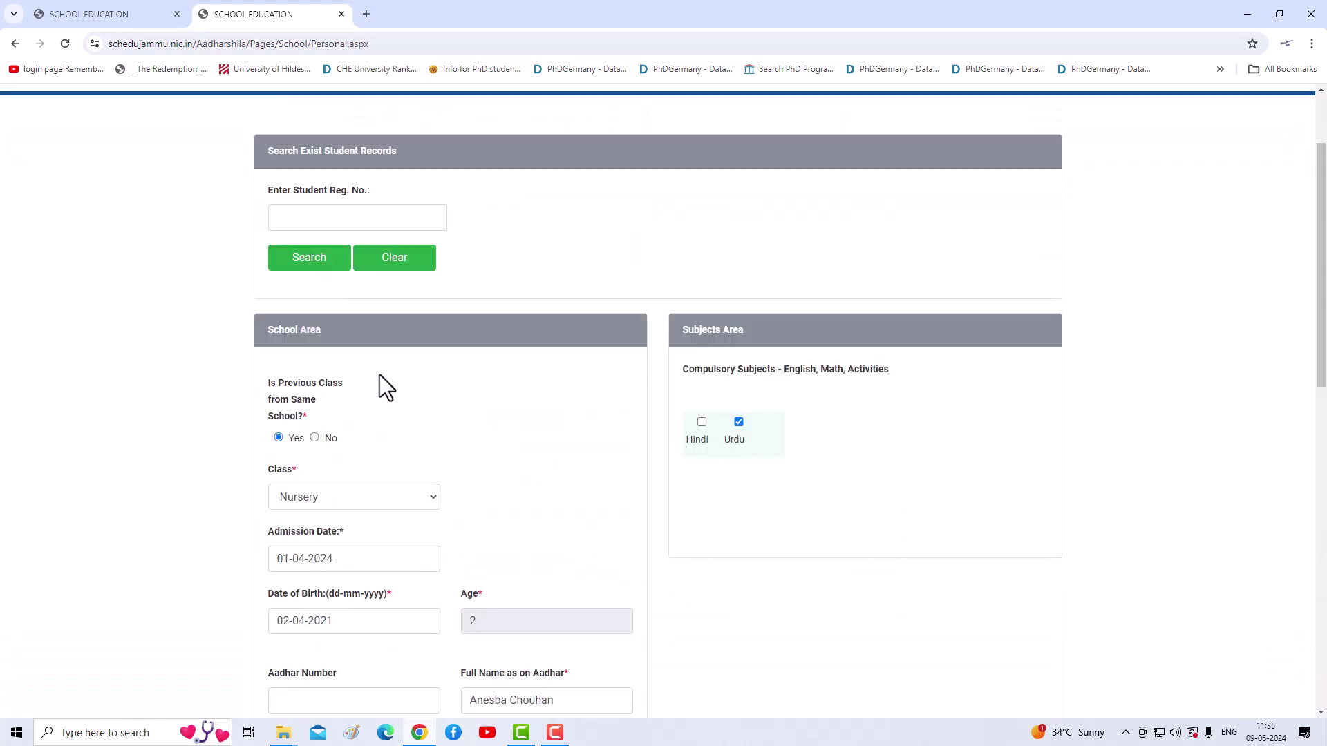
pyautogui.scroll(-12, 379, 374)
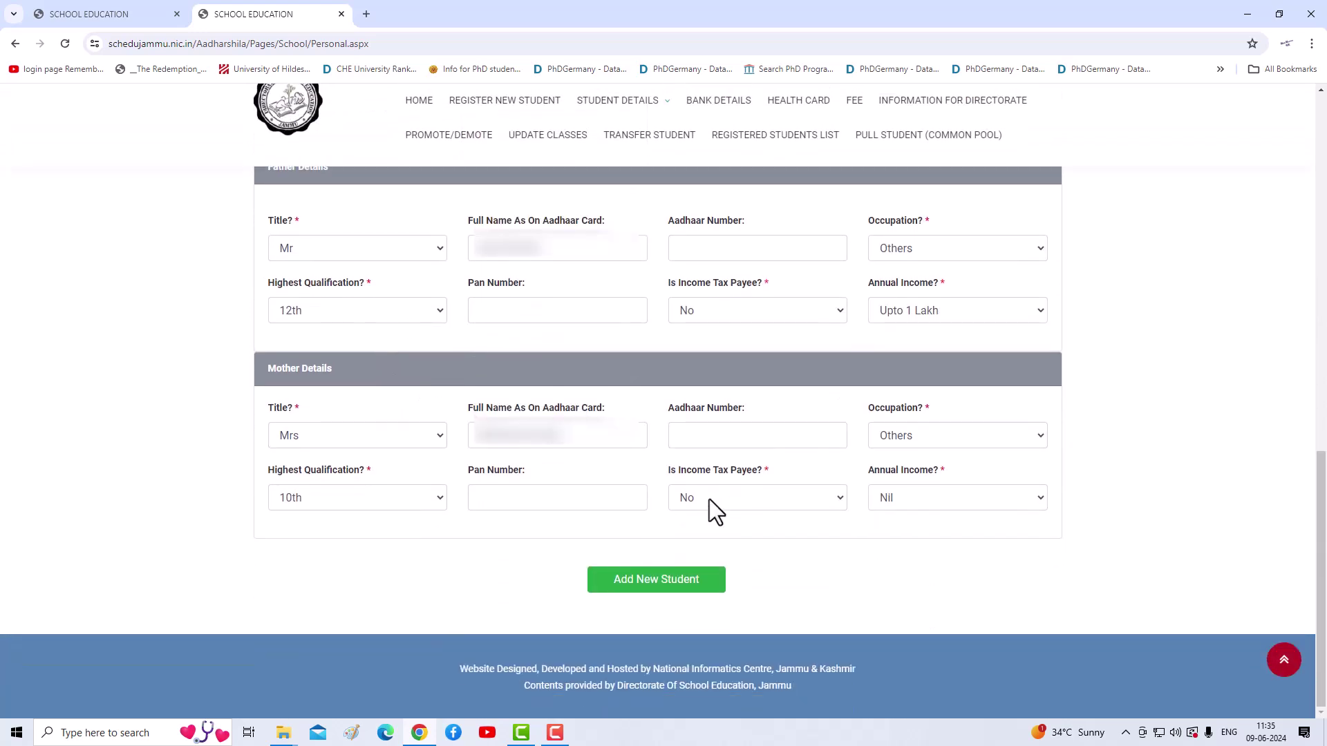
# Step: Add the new student, select the issued registration number in the alert, and dismiss it
pyautogui.click(658, 584)
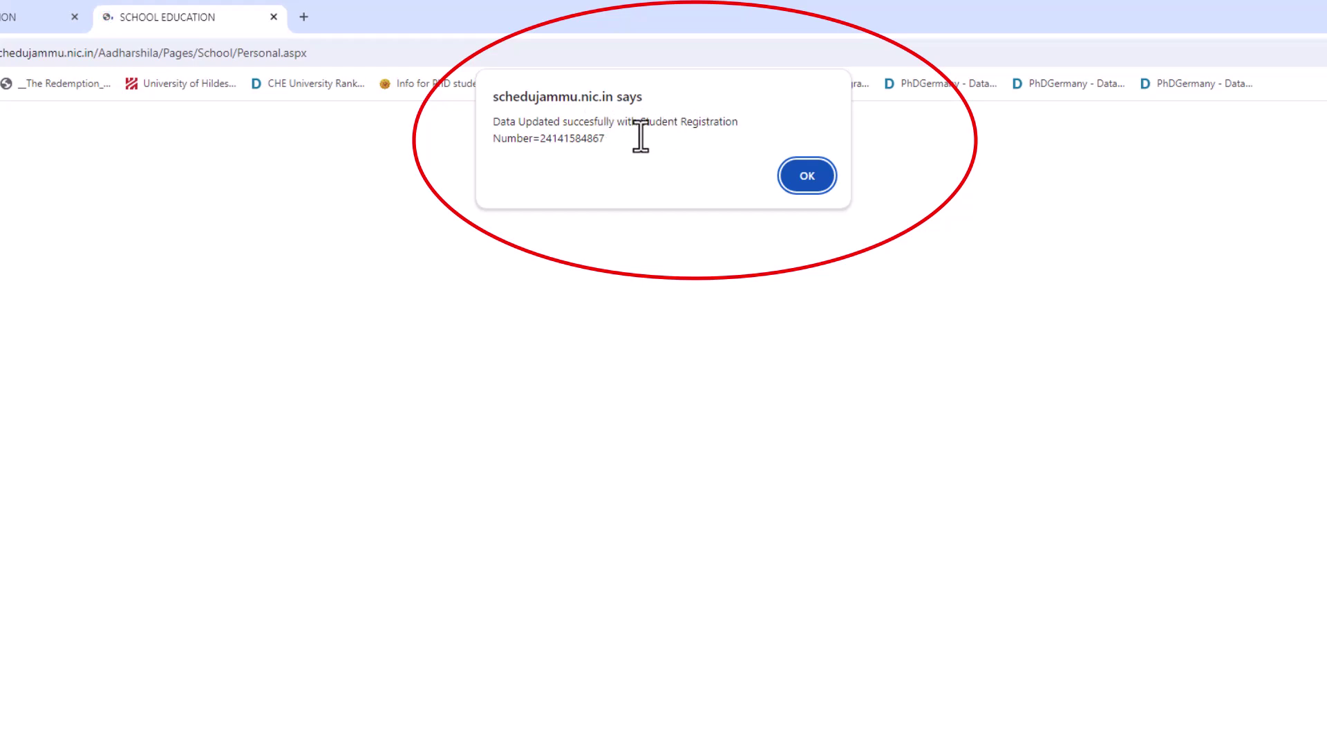
pyautogui.moveTo(541, 139); pyautogui.dragTo(607, 140)
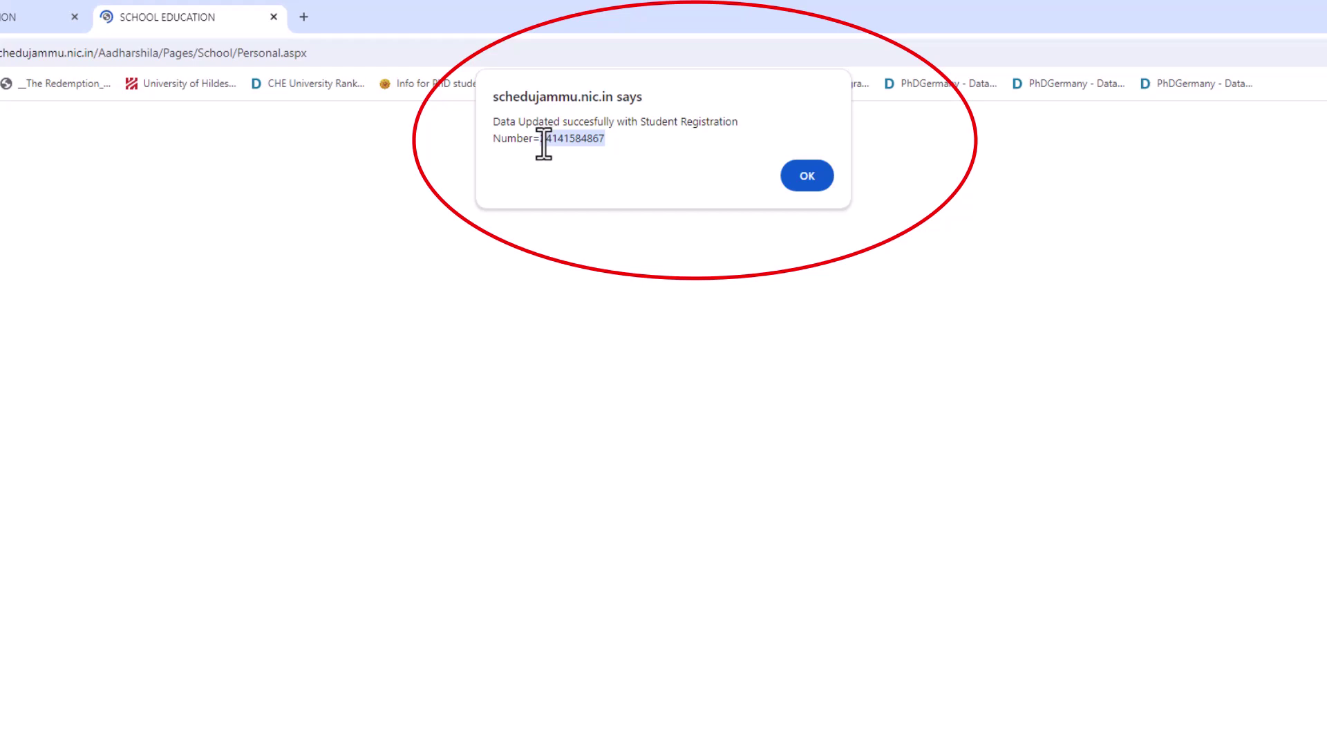
pyautogui.moveTo(605, 138); pyautogui.dragTo(546, 142)
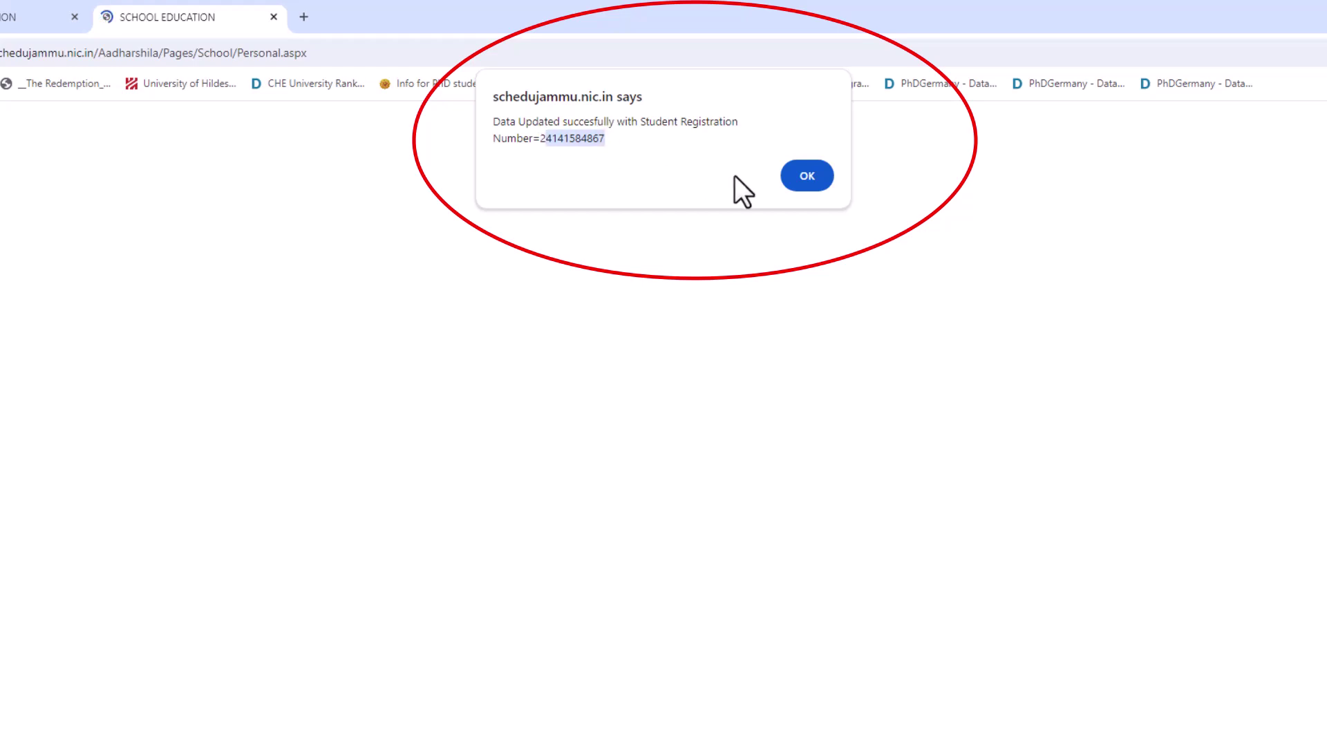
pyautogui.click(802, 183)
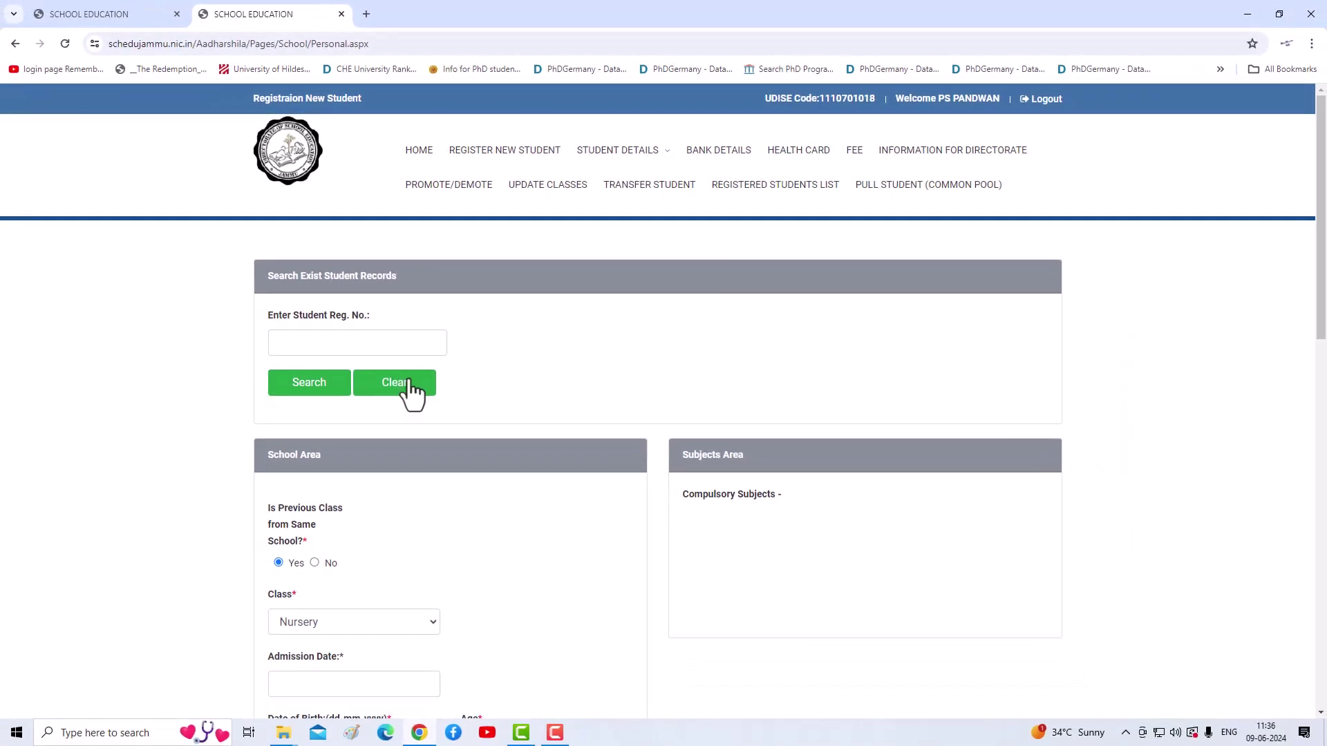
# Step: Scroll through the blank registration form shown after saving
pyautogui.scroll(-5, 314, 415)
pyautogui.scroll(3, 313, 337)
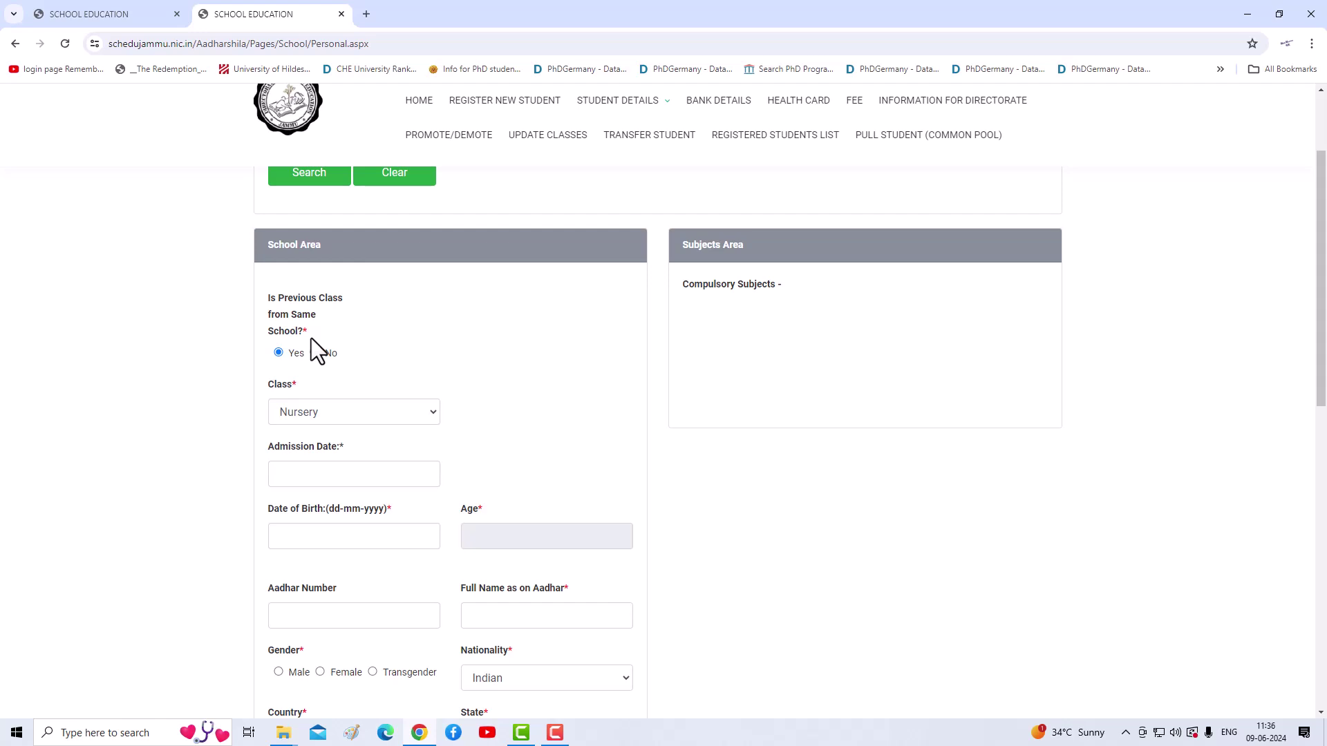
pyautogui.scroll(3, 380, 368)
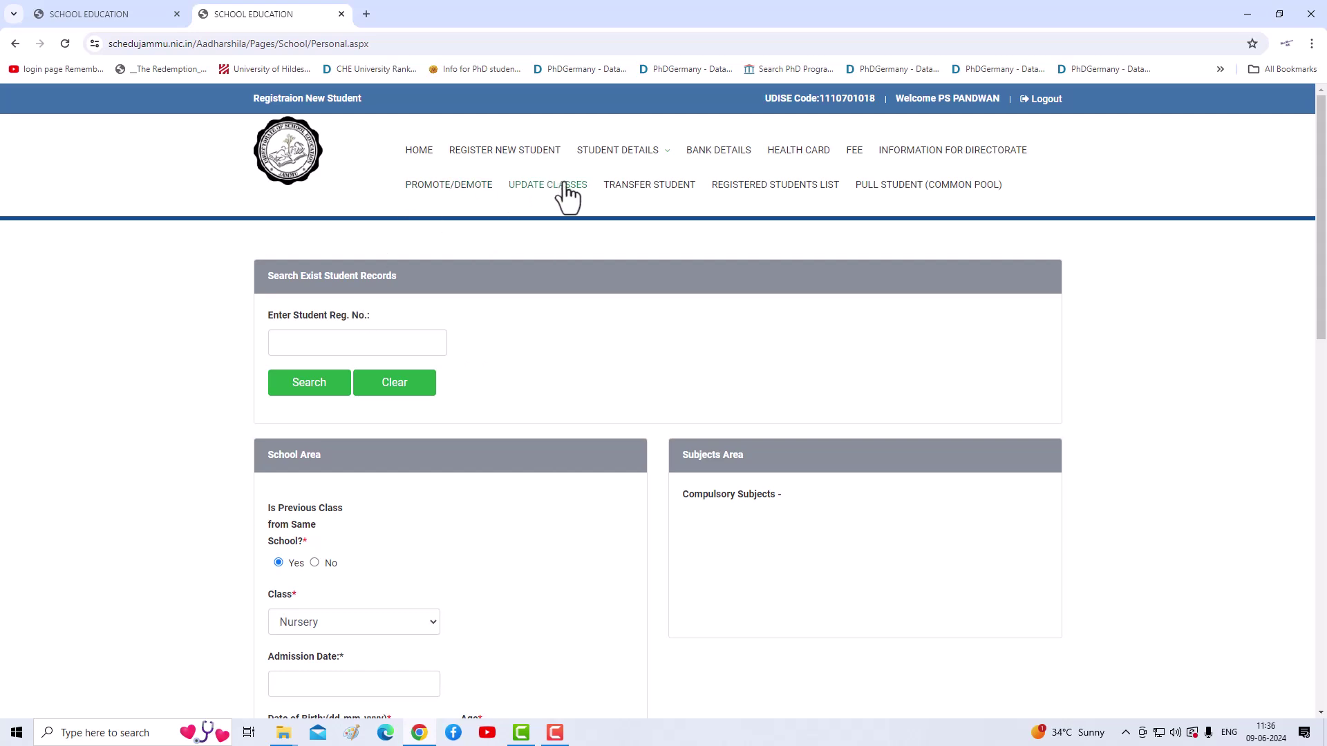
# Step: Generate the Students Report for Nursery with School Falls In Summer, reviewing its 7 records
pyautogui.click(734, 188)
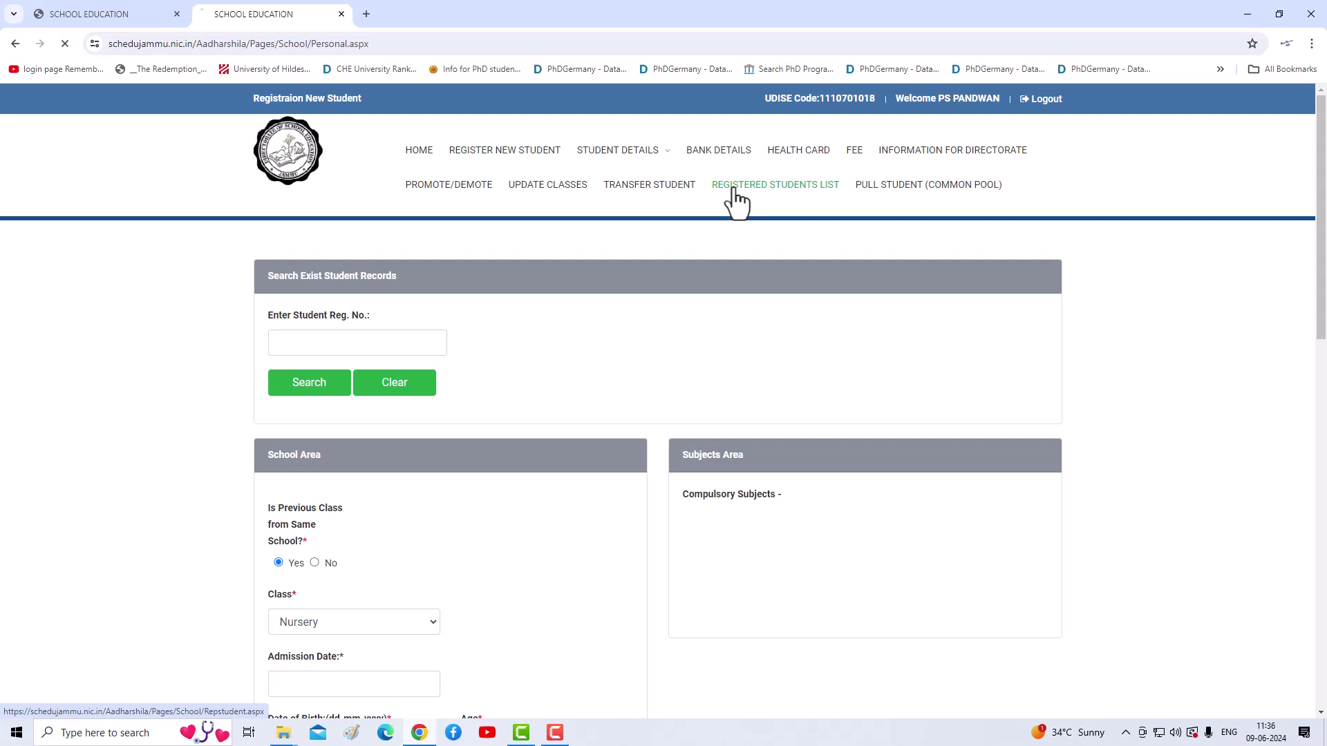
pyautogui.click(401, 297)
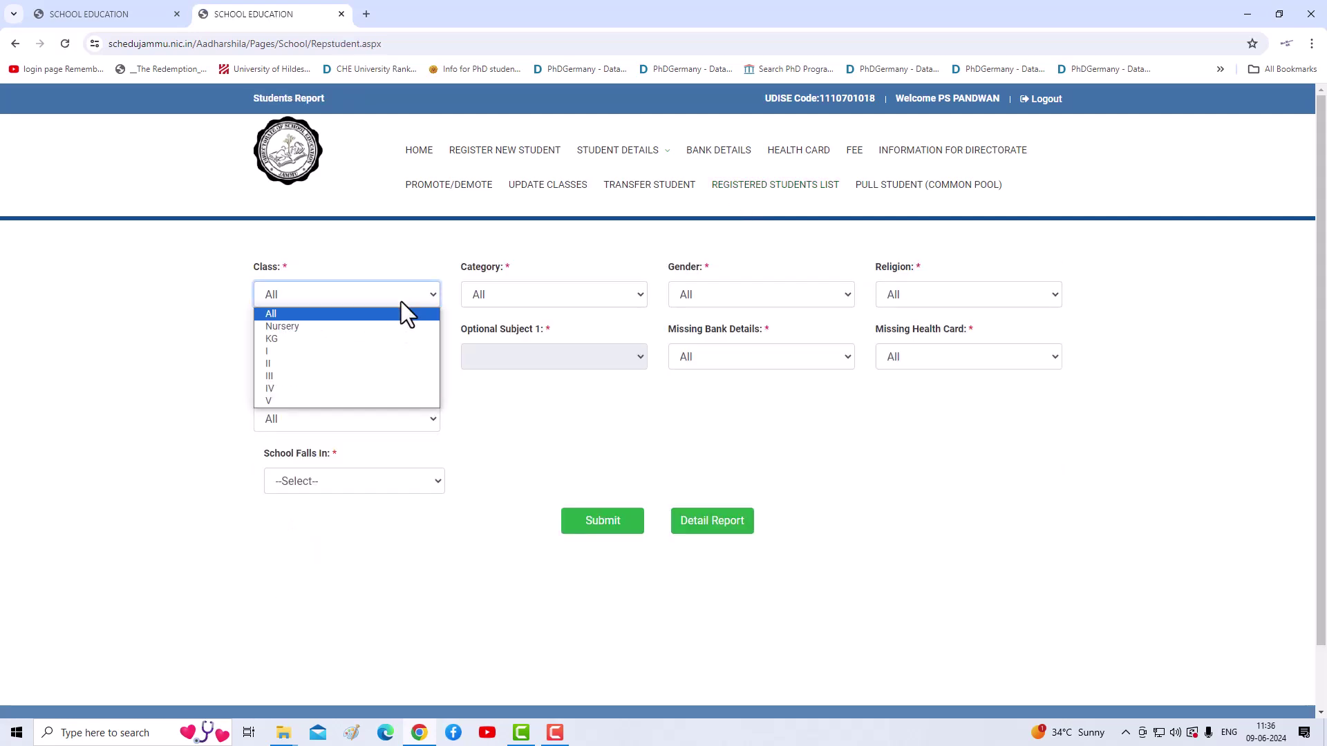
pyautogui.click(304, 328)
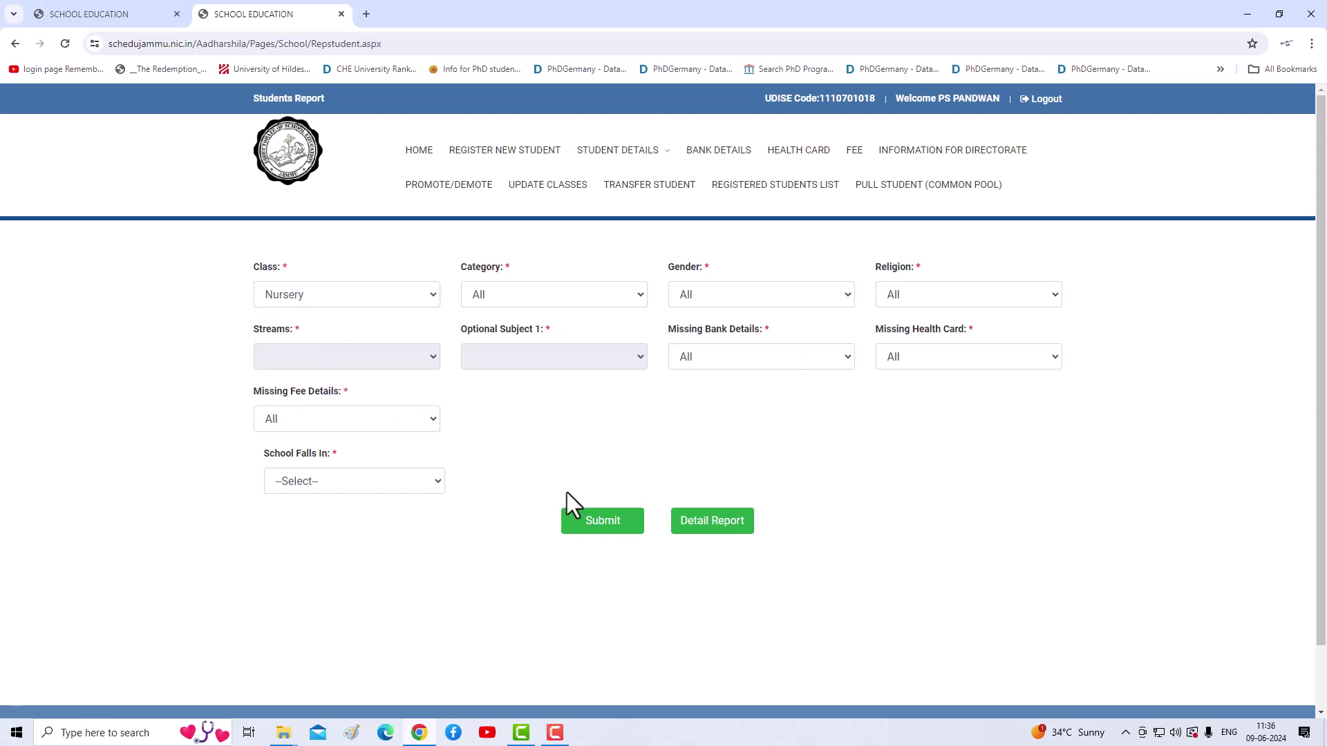
pyautogui.click(341, 485)
pyautogui.click(316, 511)
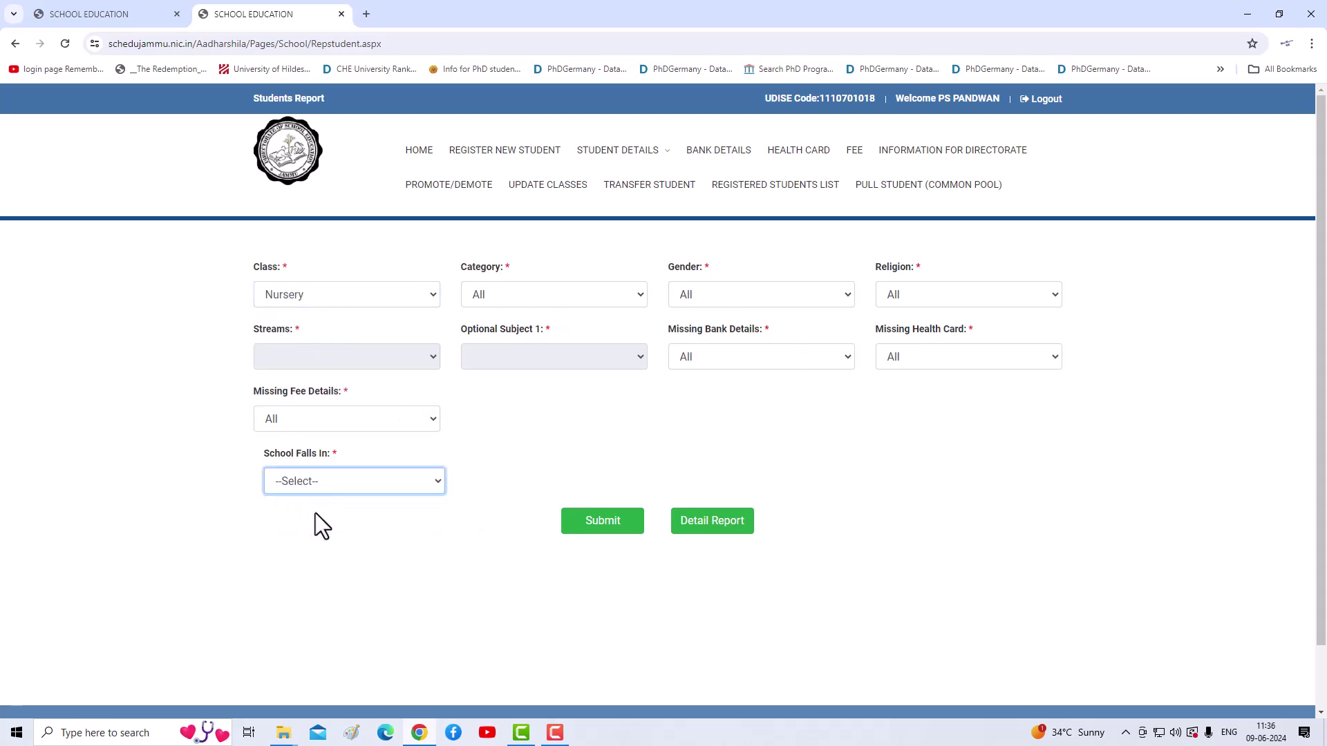
pyautogui.click(616, 532)
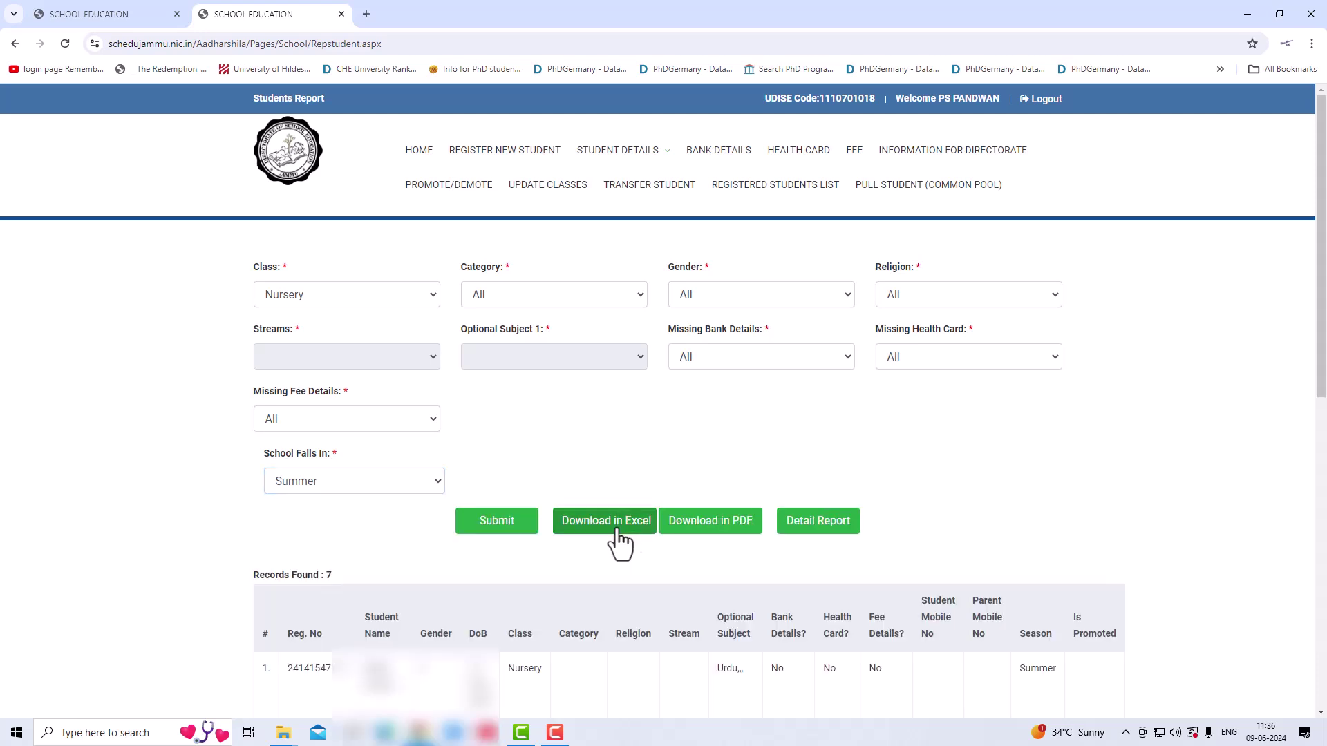
pyautogui.scroll(-5, 500, 483)
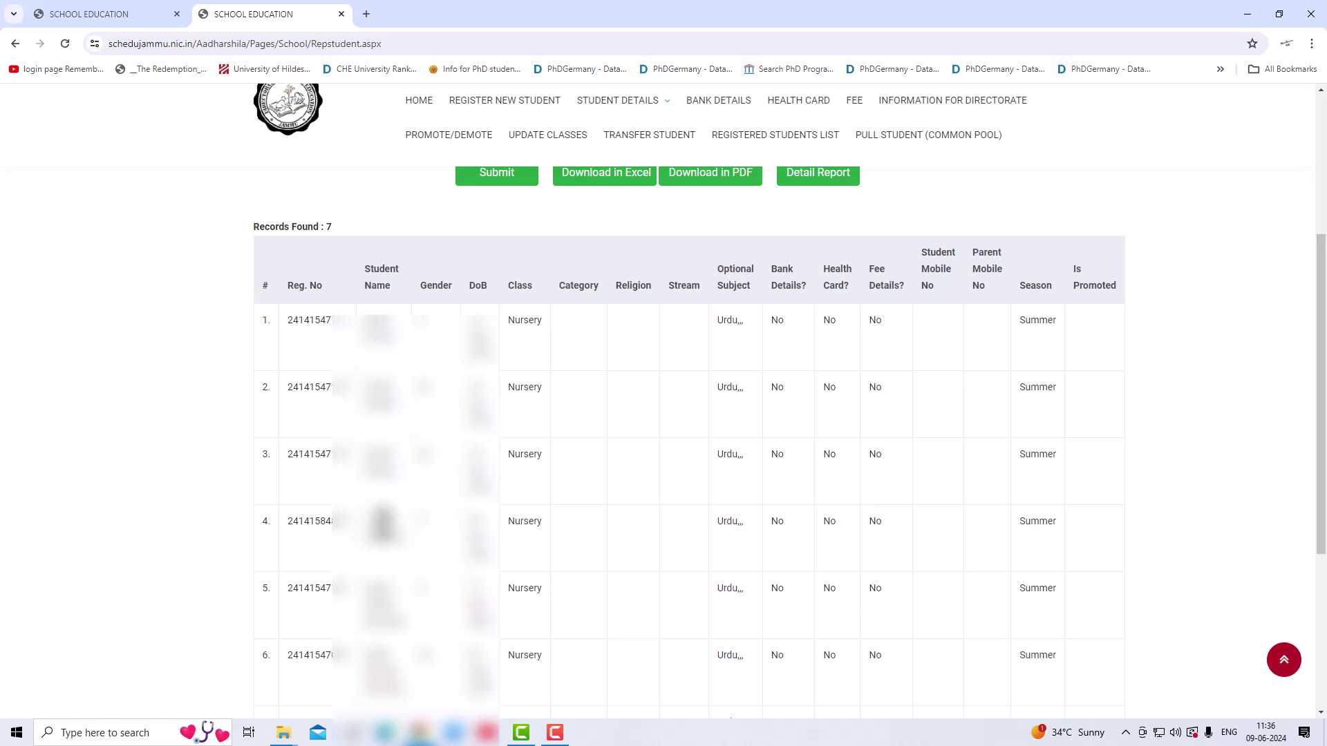
pyautogui.scroll(-3, 384, 525)
pyautogui.scroll(7, 386, 515)
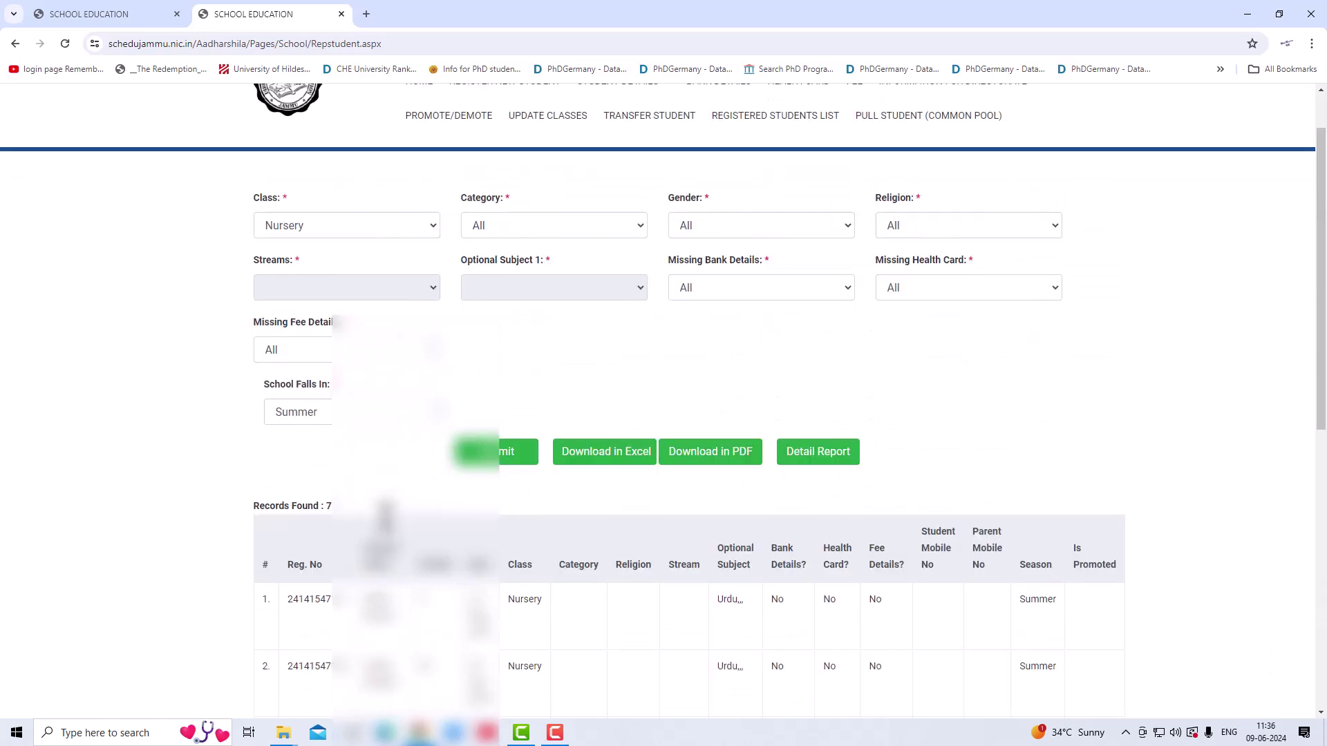
pyautogui.scroll(1, 383, 516)
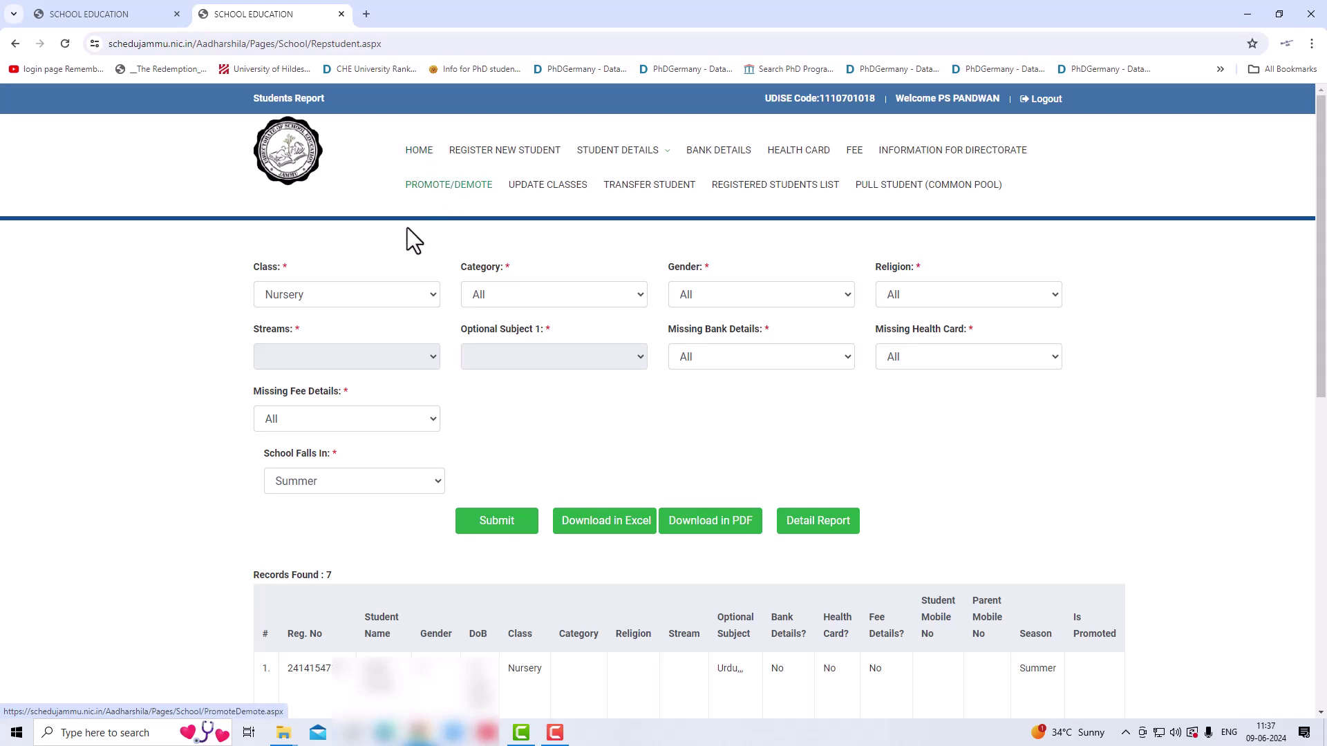
# Step: On Promote/Demote, list the Nursery class for the current April 2023–March 2024 session
pyautogui.click(443, 186)
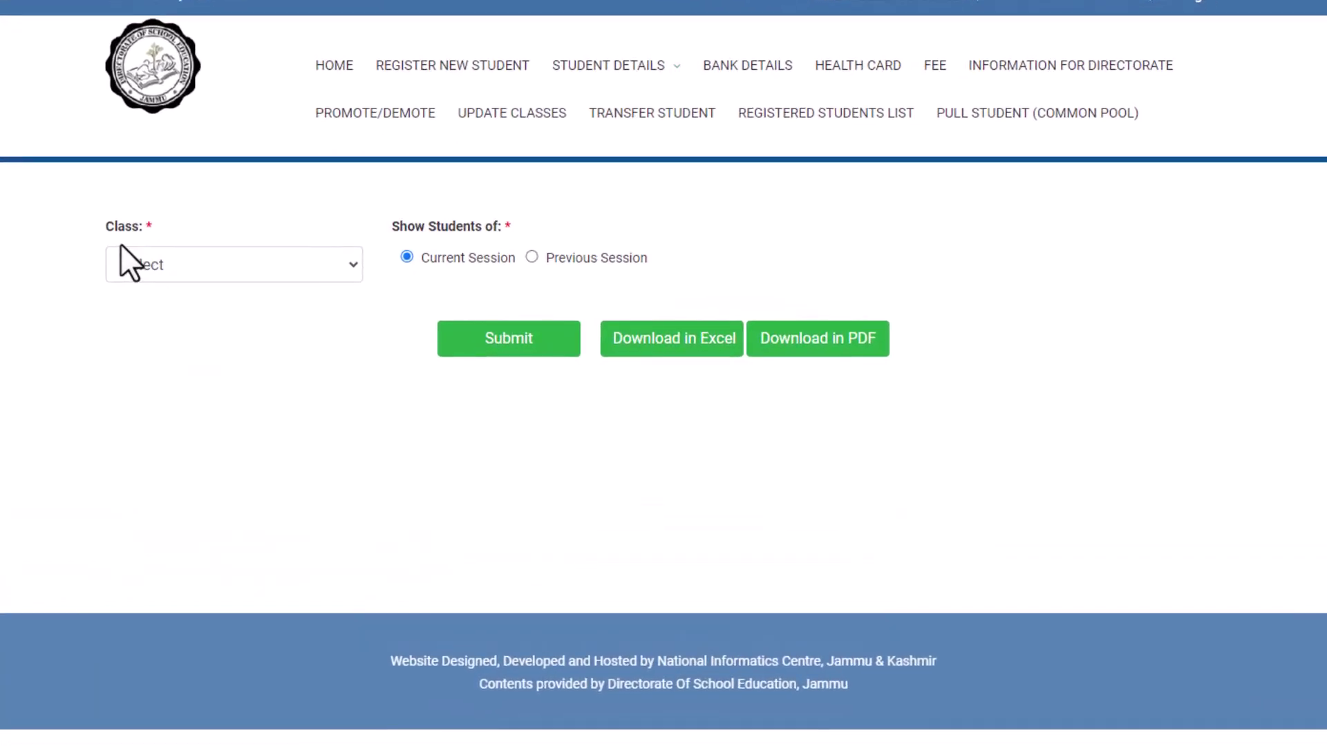
pyautogui.click(142, 264)
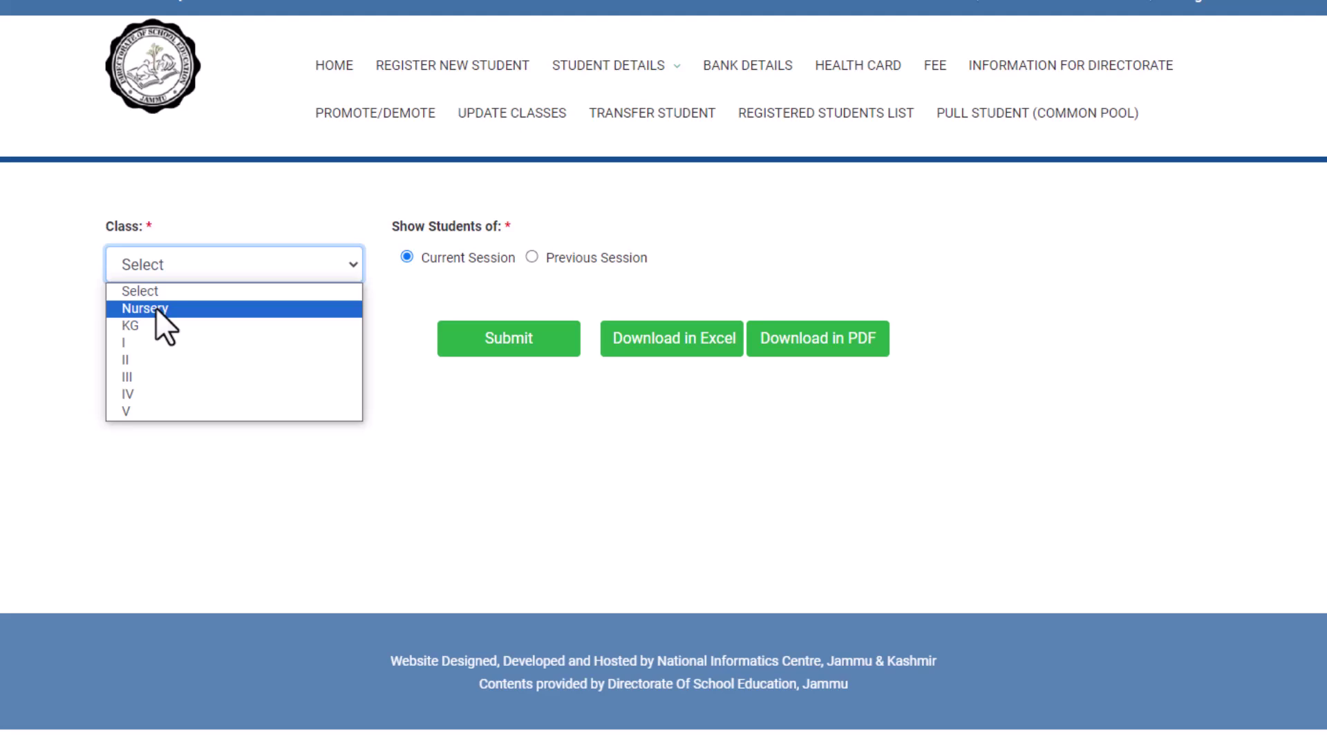
pyautogui.click(155, 308)
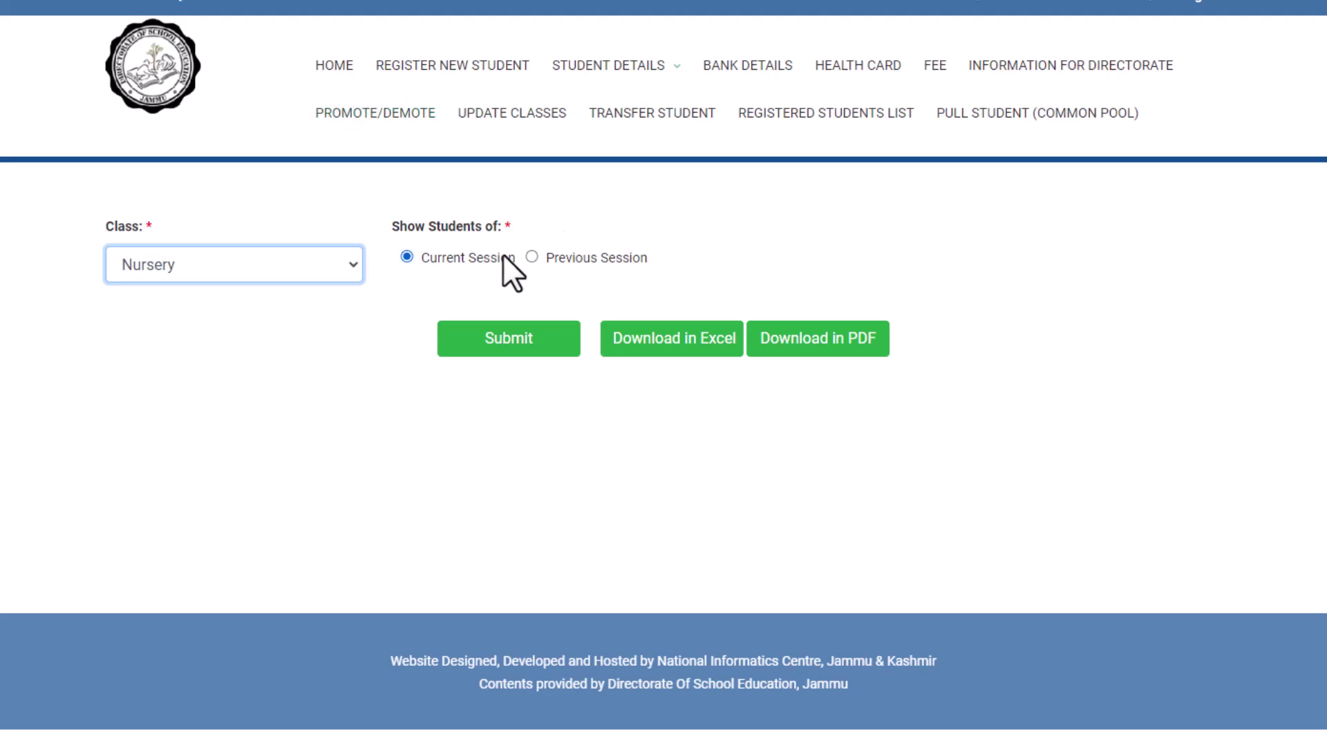
pyautogui.click(531, 257)
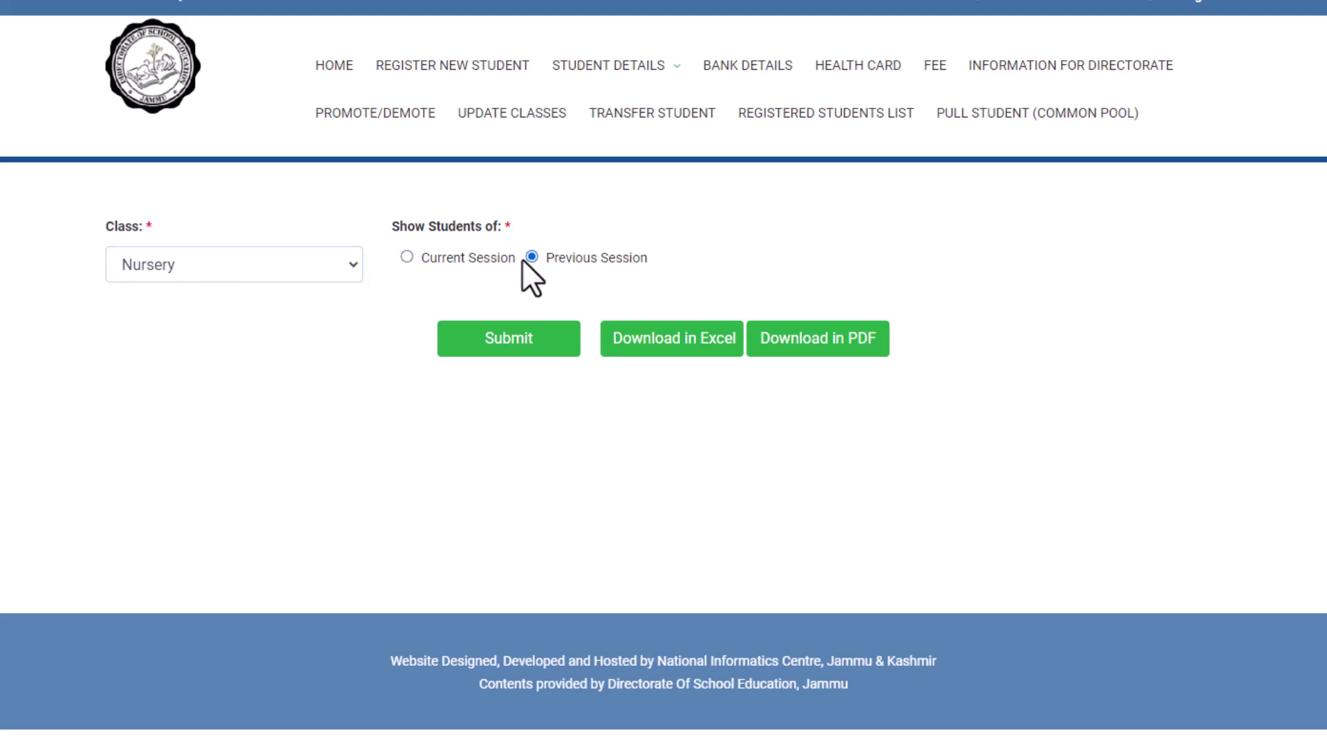
pyautogui.click(407, 258)
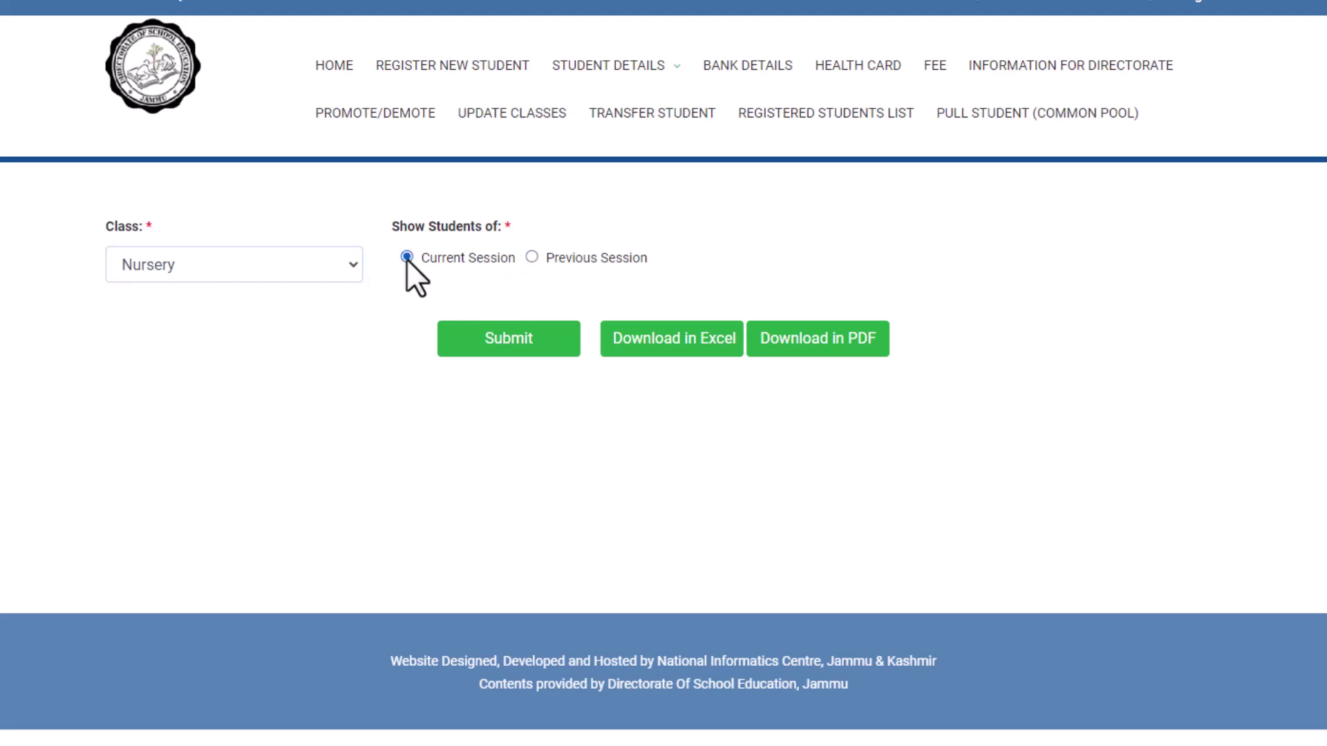
pyautogui.click(523, 351)
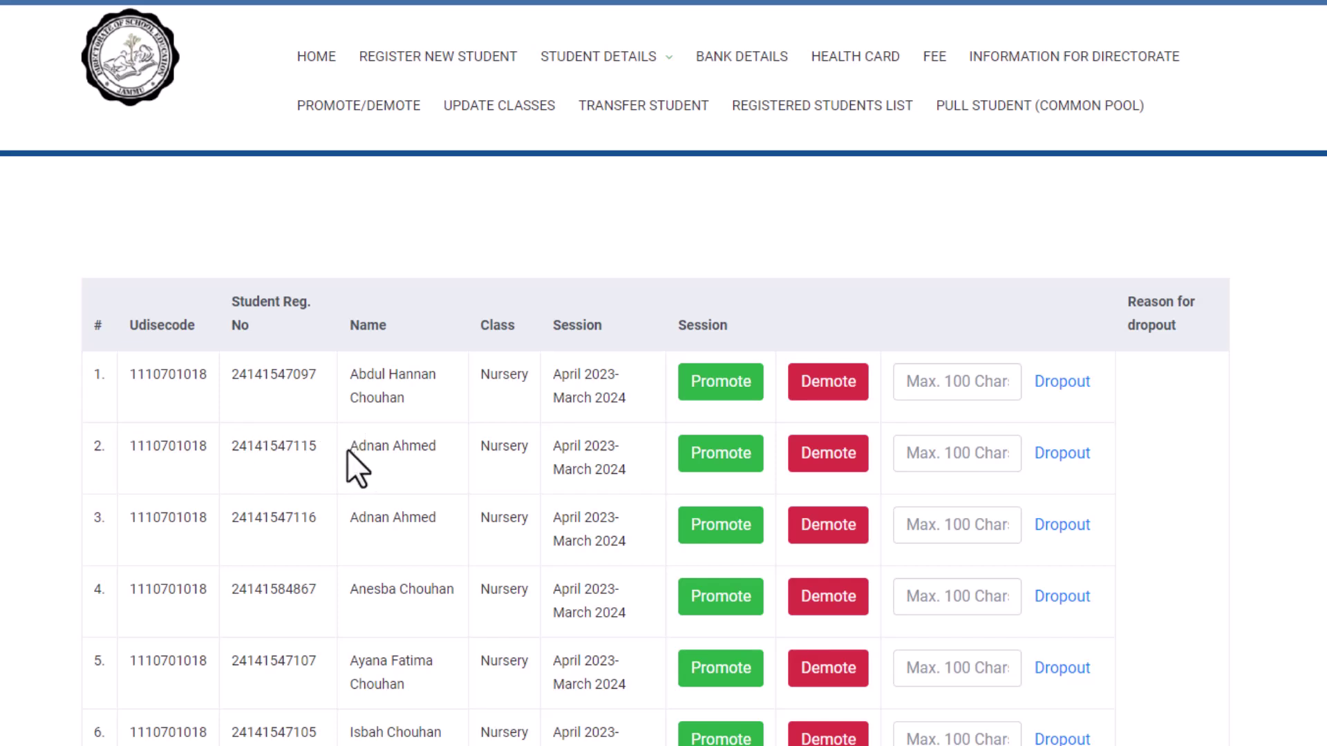
# Step: Drop out the row 3 duplicate with reason 'Double Entry of student in same class'
pyautogui.moveTo(349, 446); pyautogui.dragTo(442, 446)
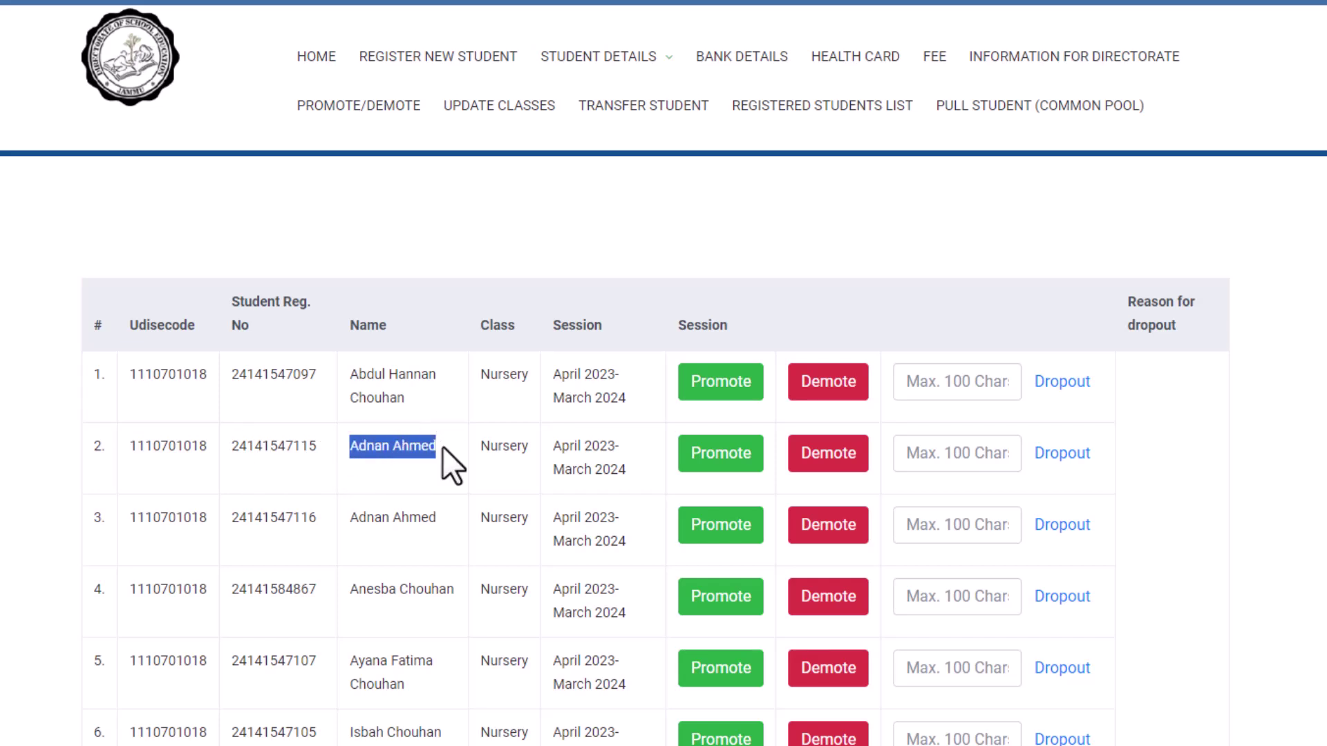
pyautogui.moveTo(348, 519); pyautogui.dragTo(428, 519)
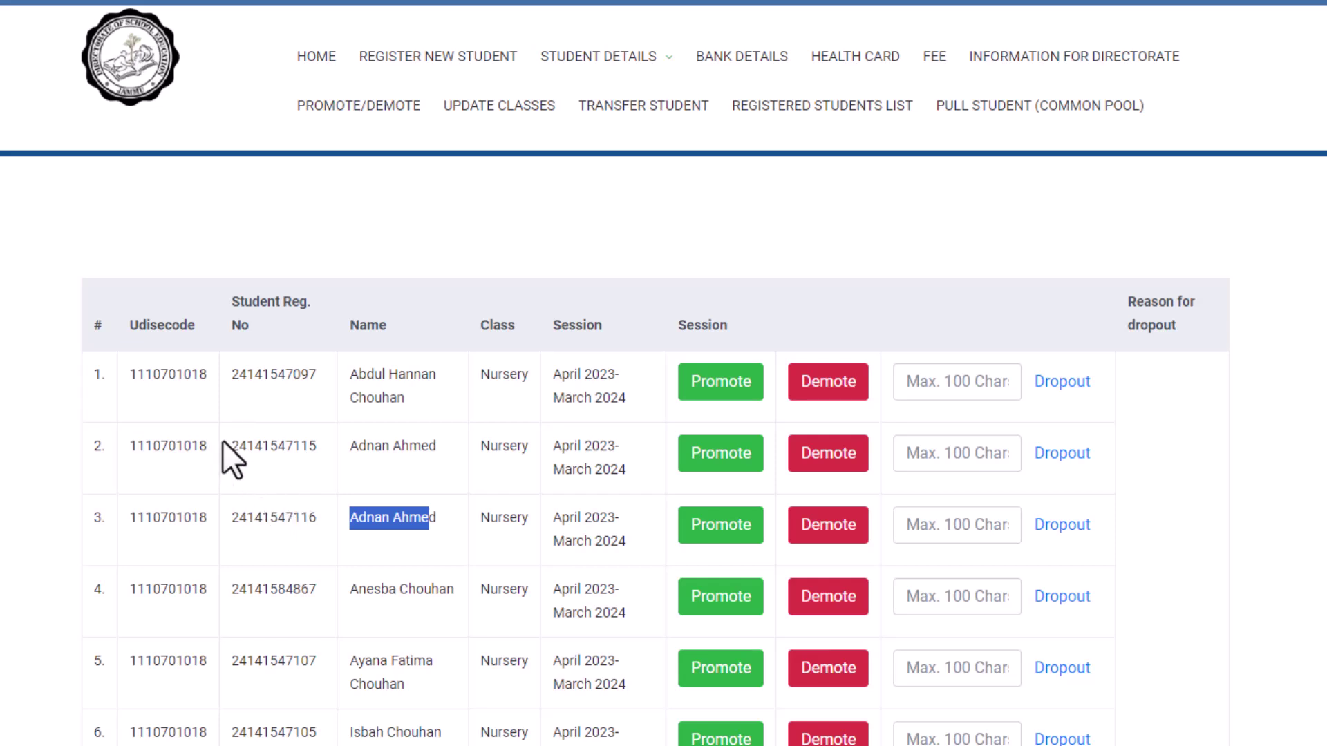
pyautogui.click(443, 520)
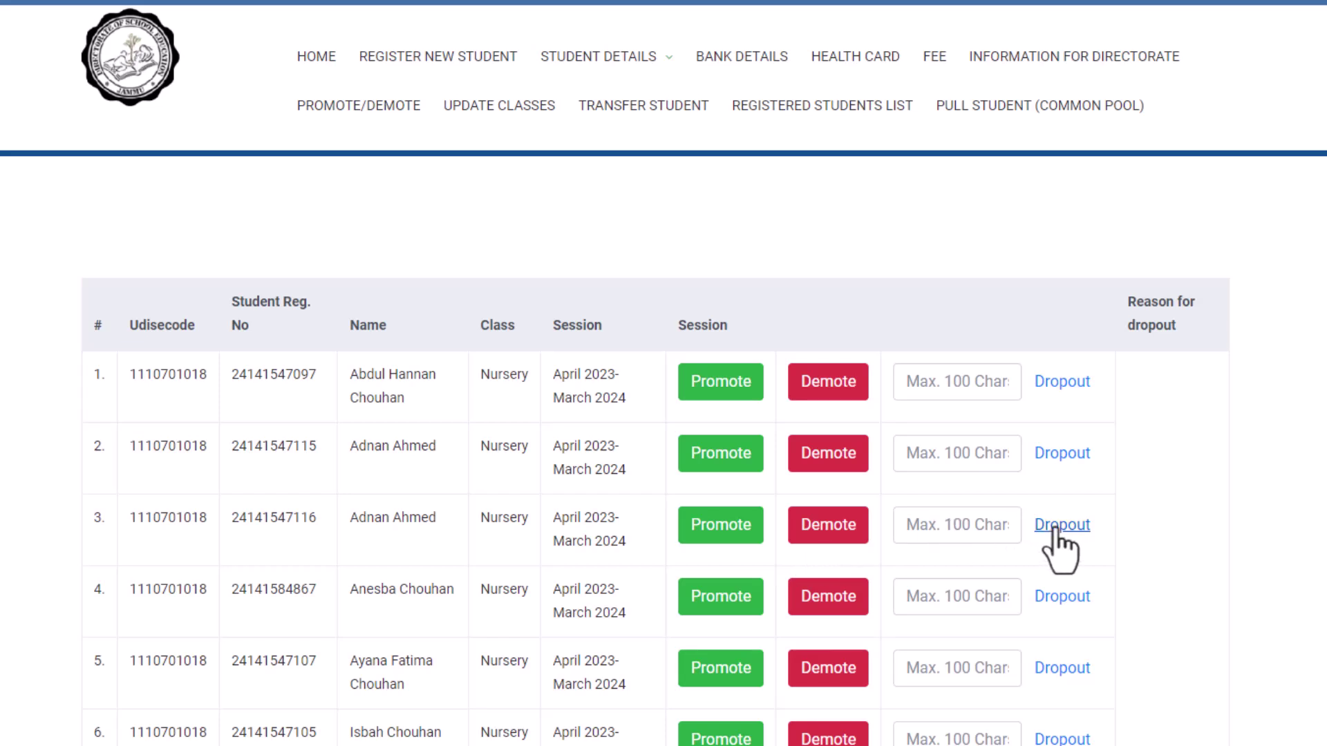
pyautogui.click(948, 528)
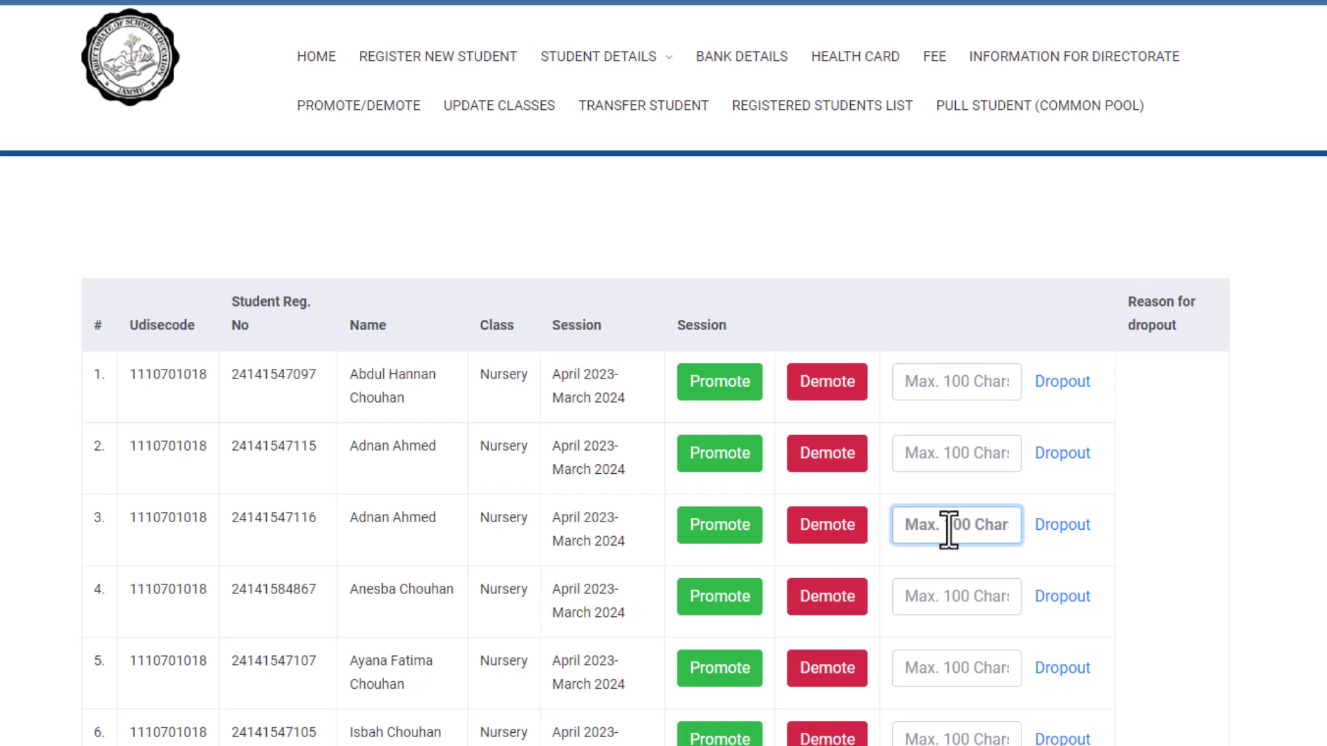
pyautogui.write('Double Entry of')
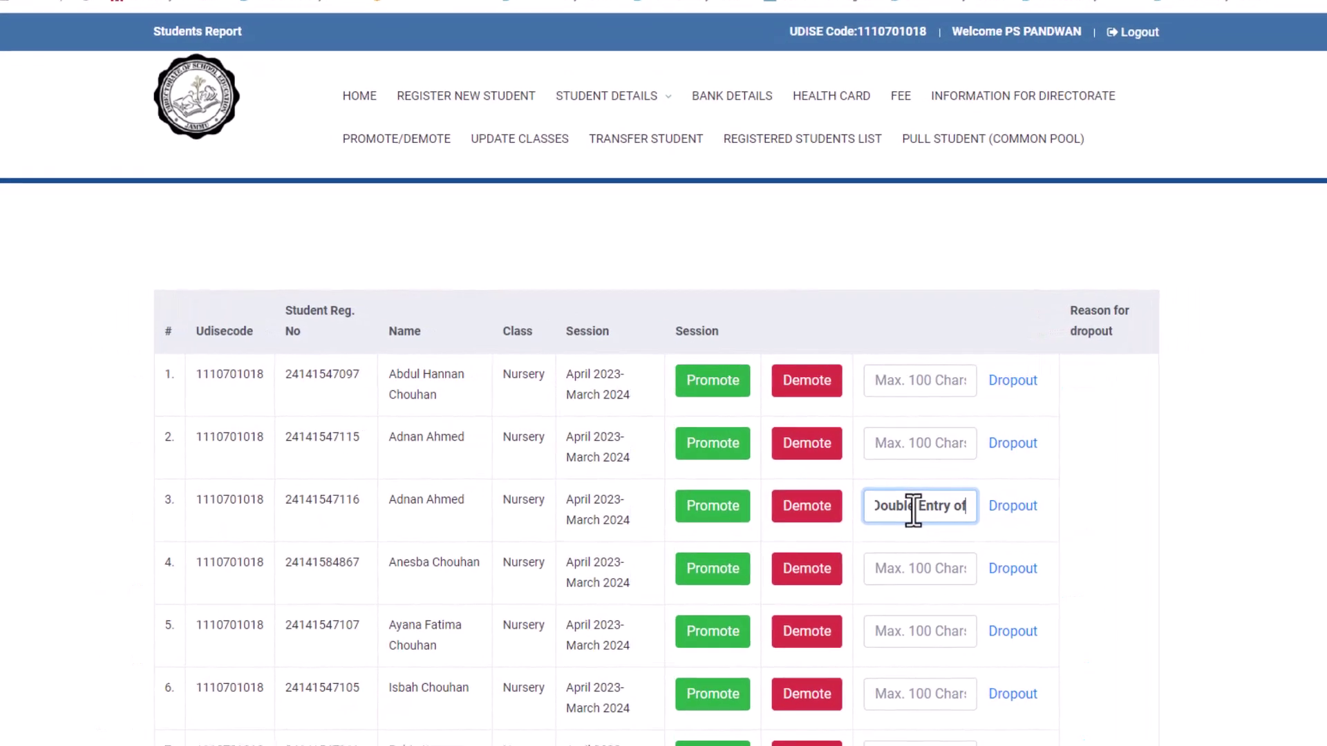
pyautogui.write(' student in same class')
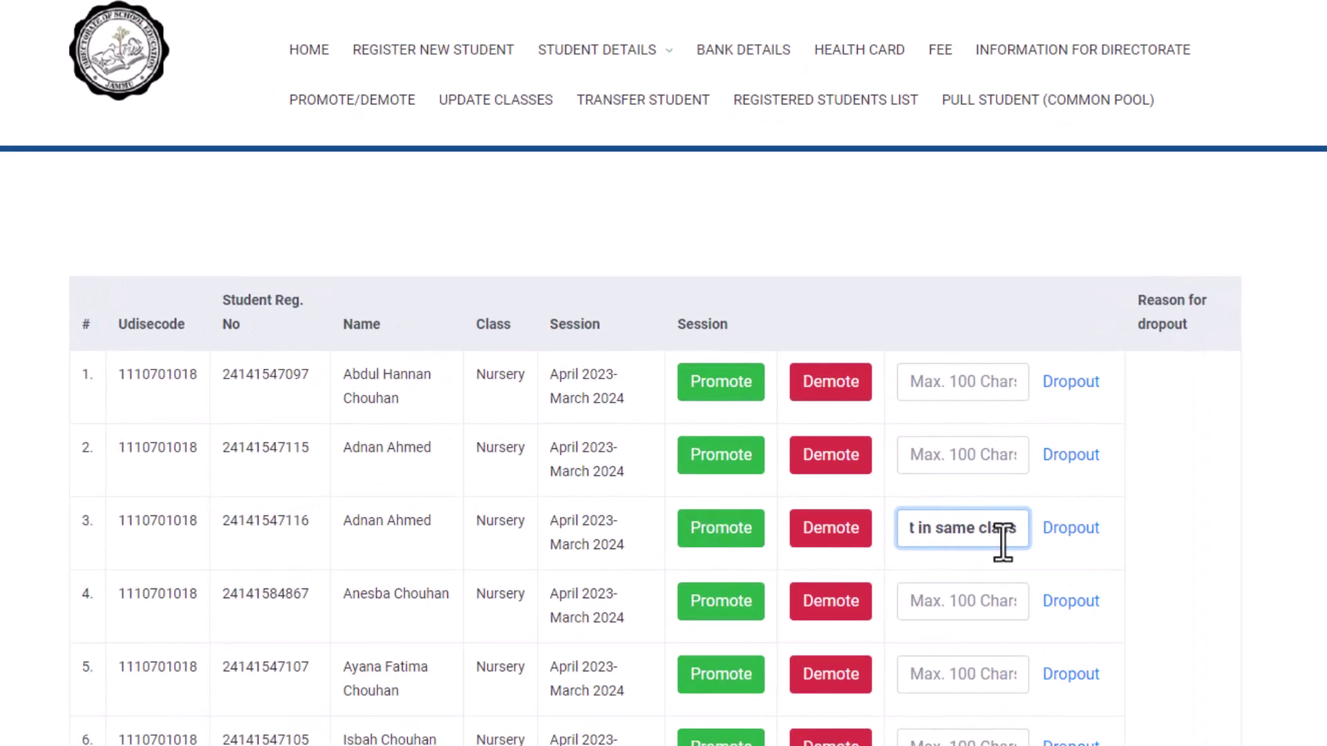
pyautogui.click(1066, 533)
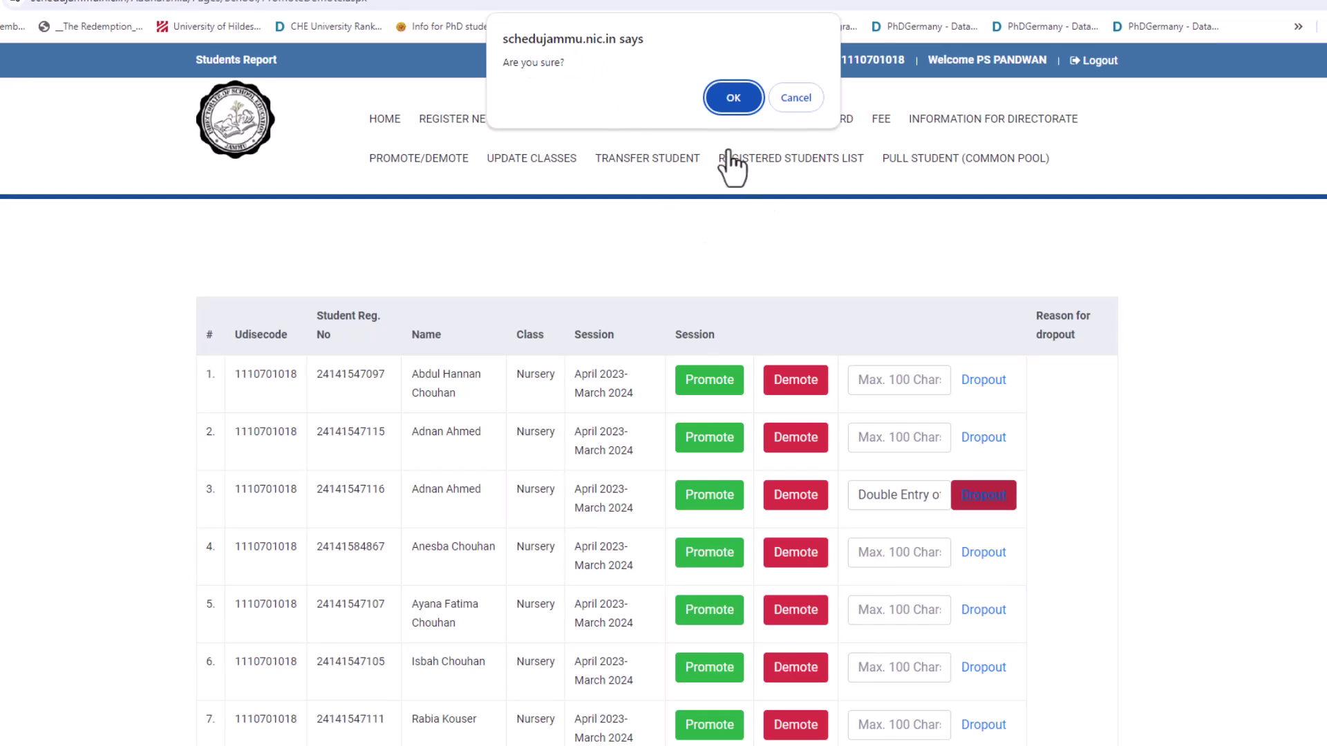
pyautogui.click(724, 99)
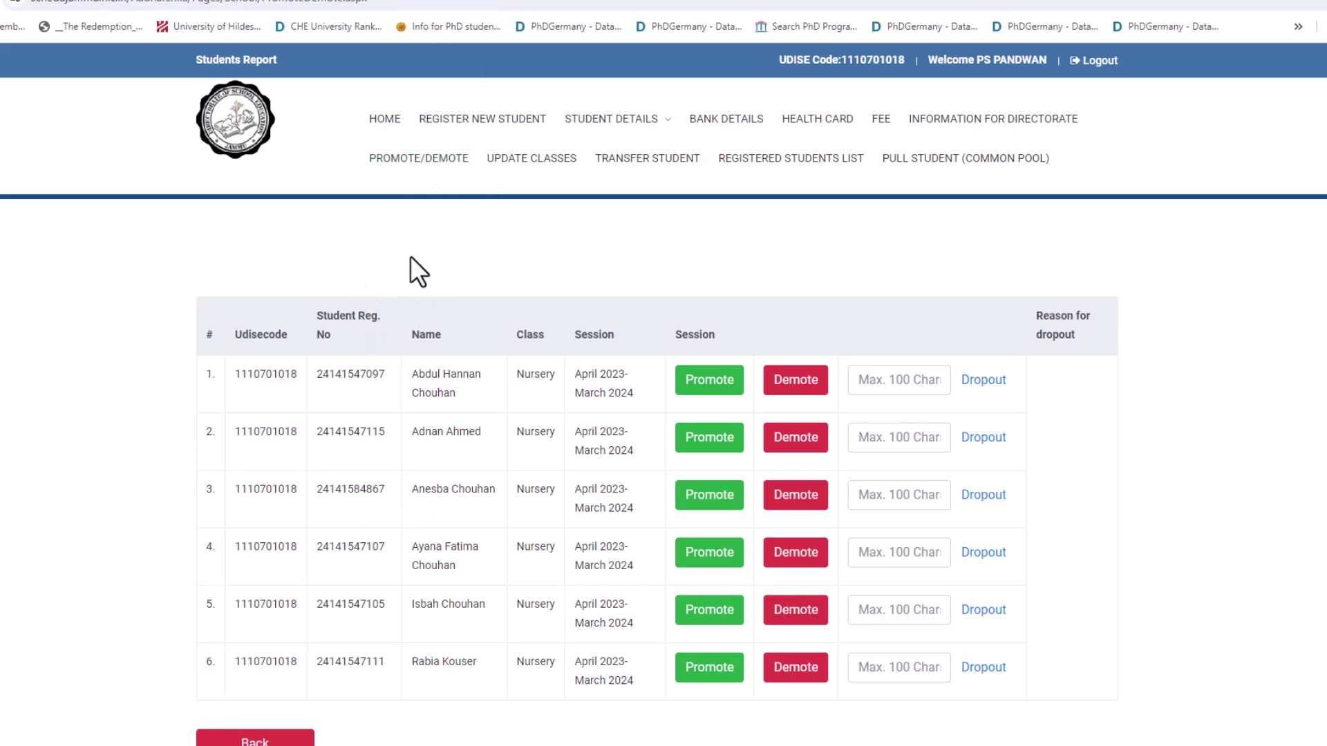
# Step: On Update Classes, choose session 2024-2025, search class Nursery, and shift to Class
pyautogui.click(518, 161)
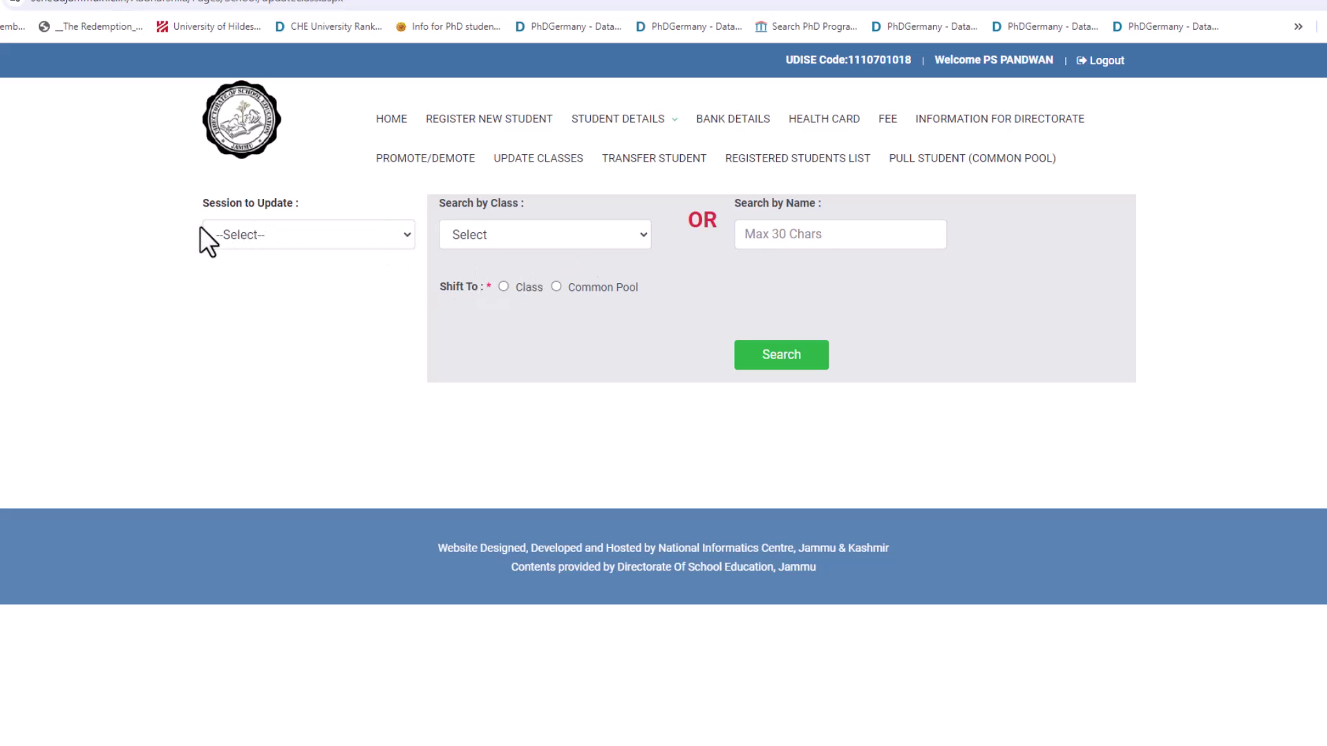
pyautogui.click(328, 237)
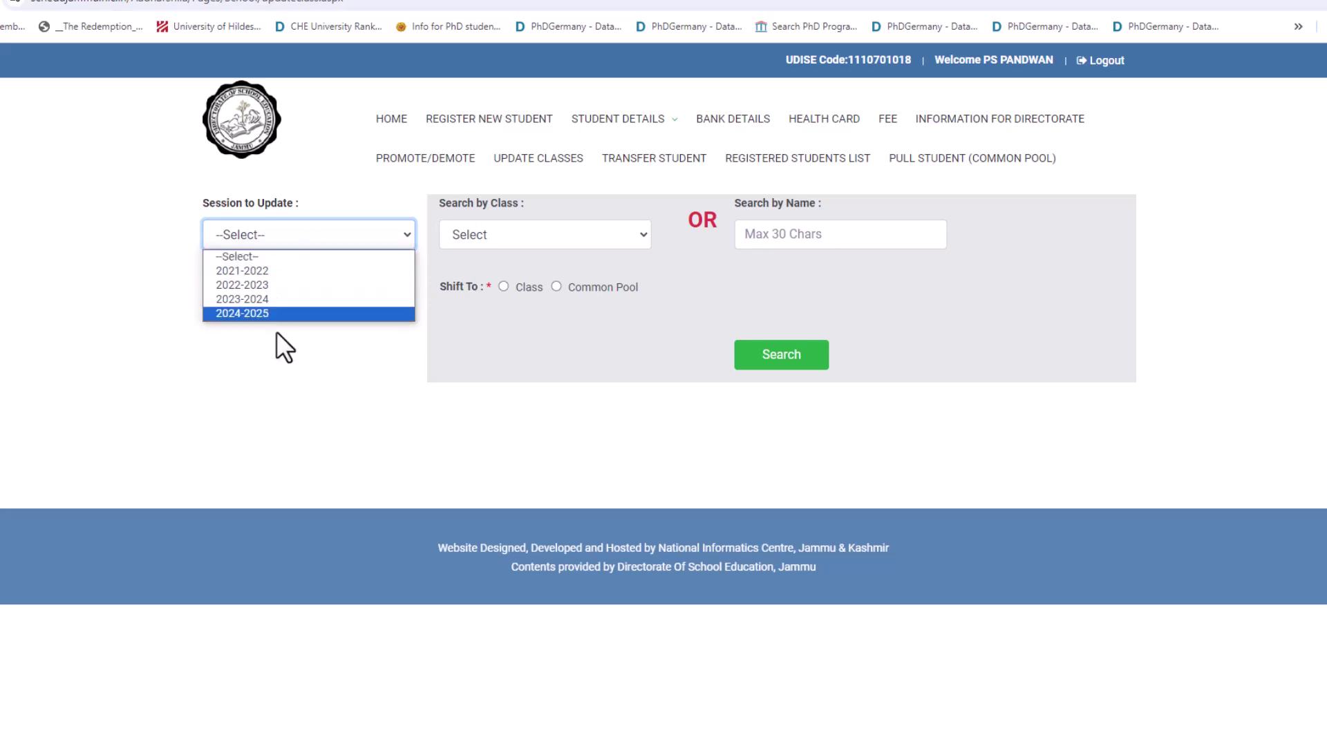
pyautogui.click(249, 313)
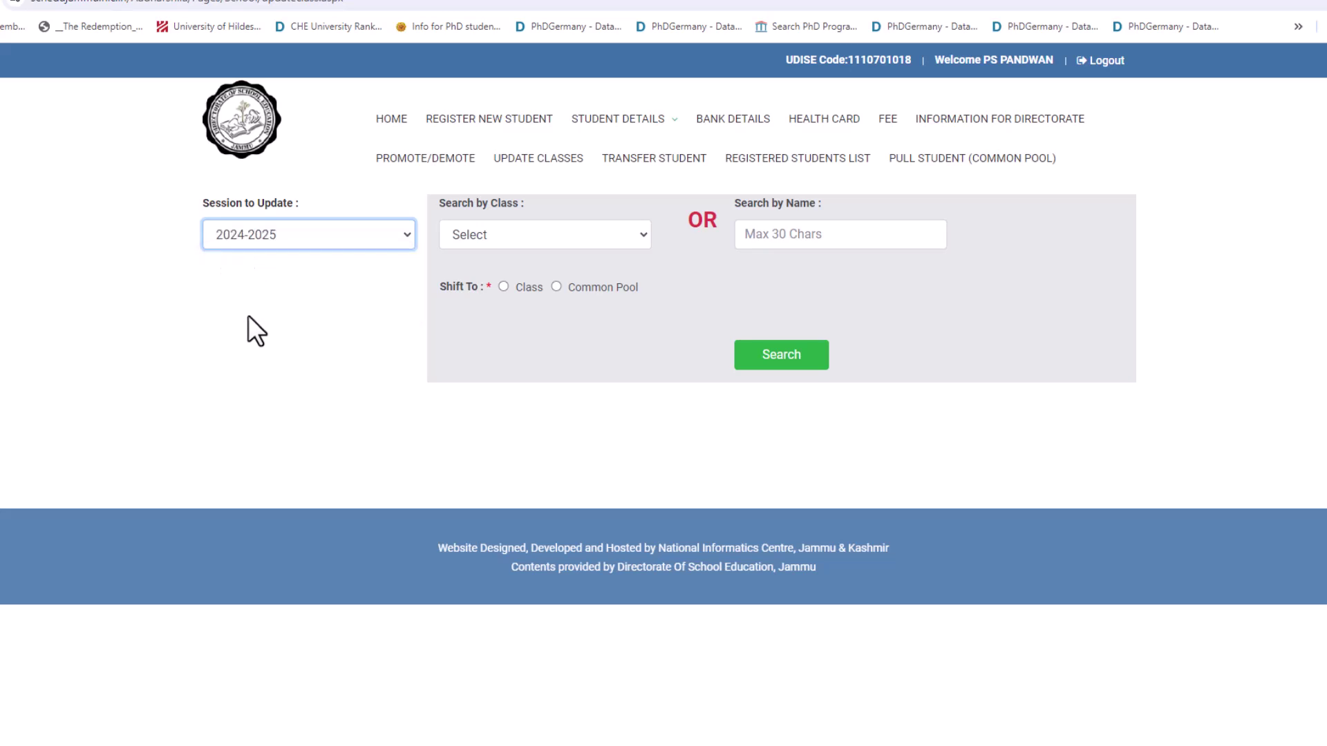
pyautogui.click(528, 232)
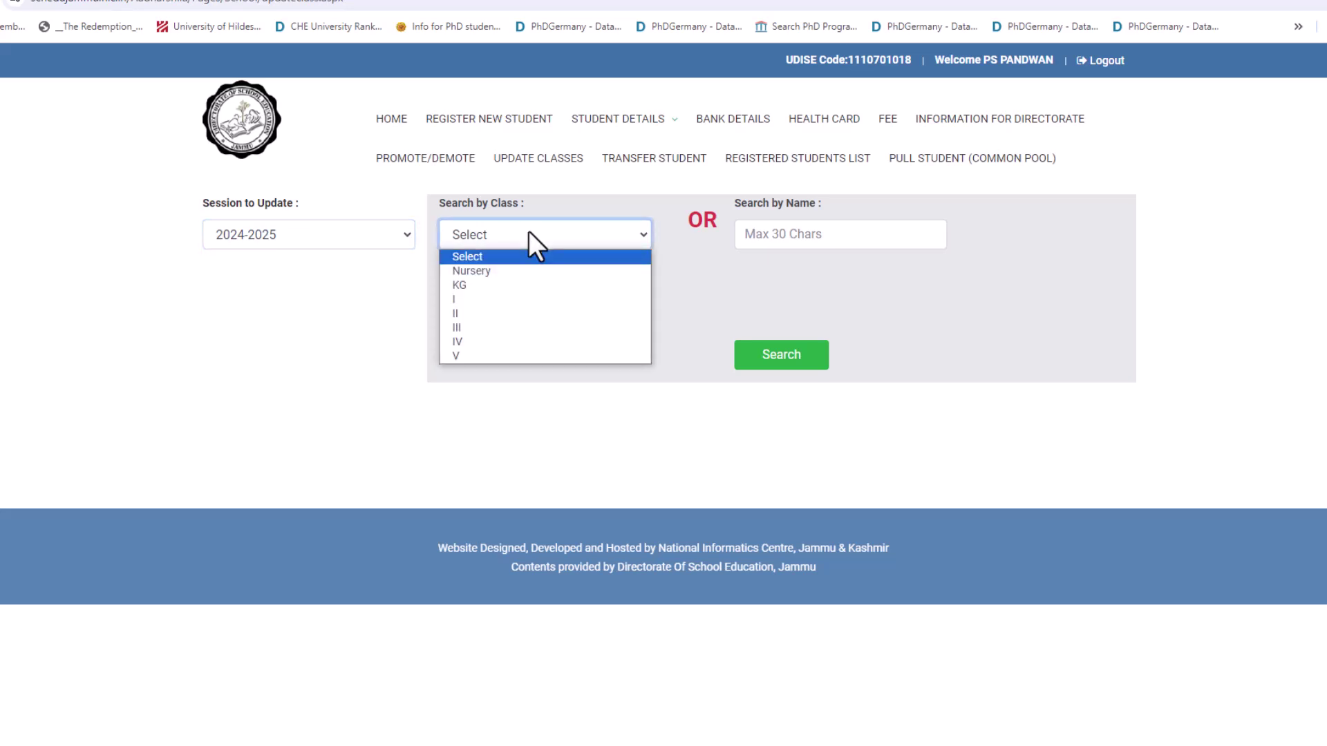
pyautogui.click(475, 272)
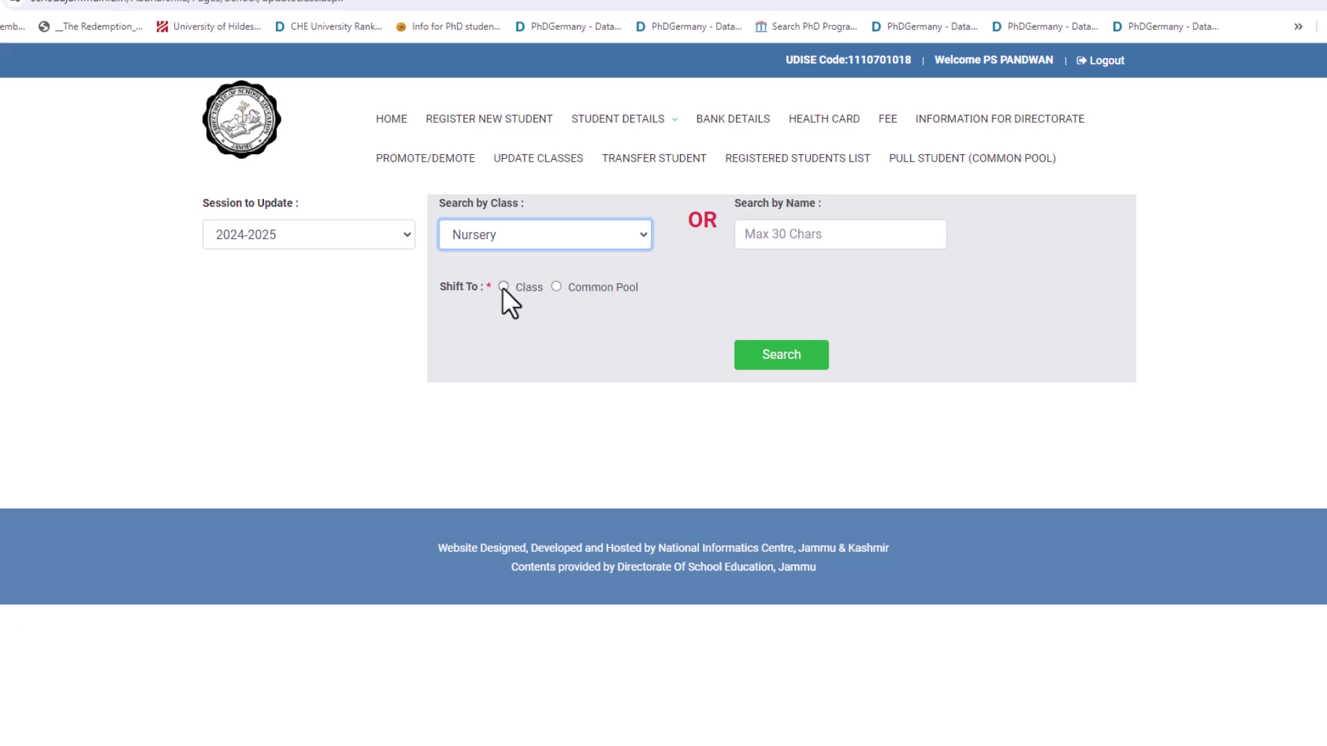
pyautogui.click(503, 287)
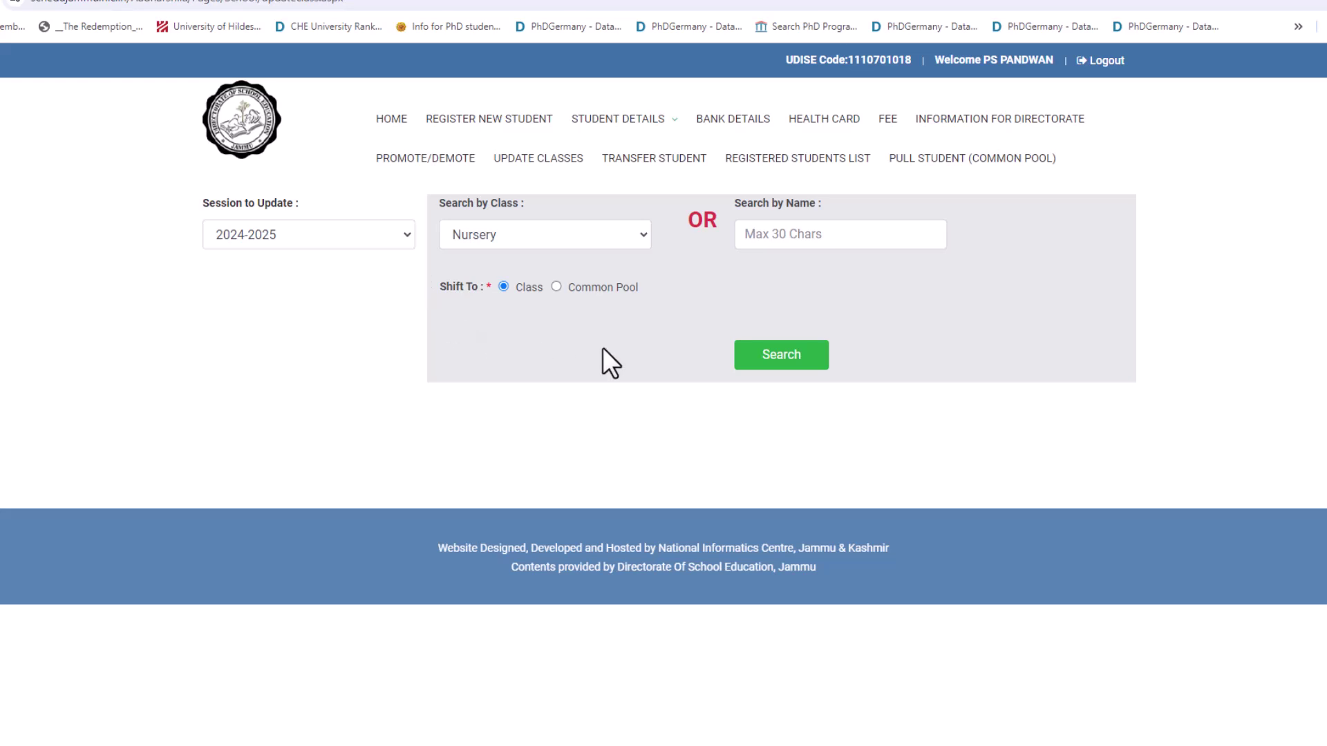
# Step: Search and review the six Nursery students listed for the 2024-2025 session
pyautogui.click(750, 358)
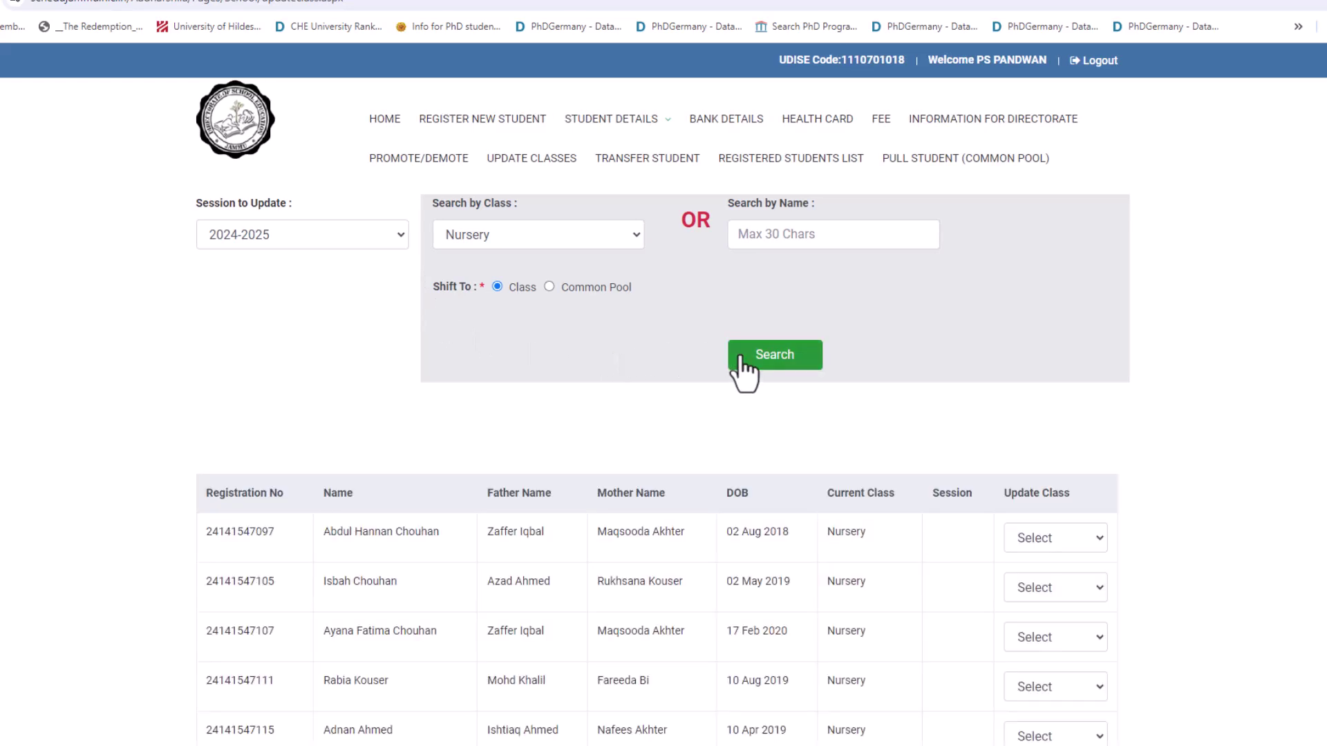
pyautogui.scroll(-4, 419, 552)
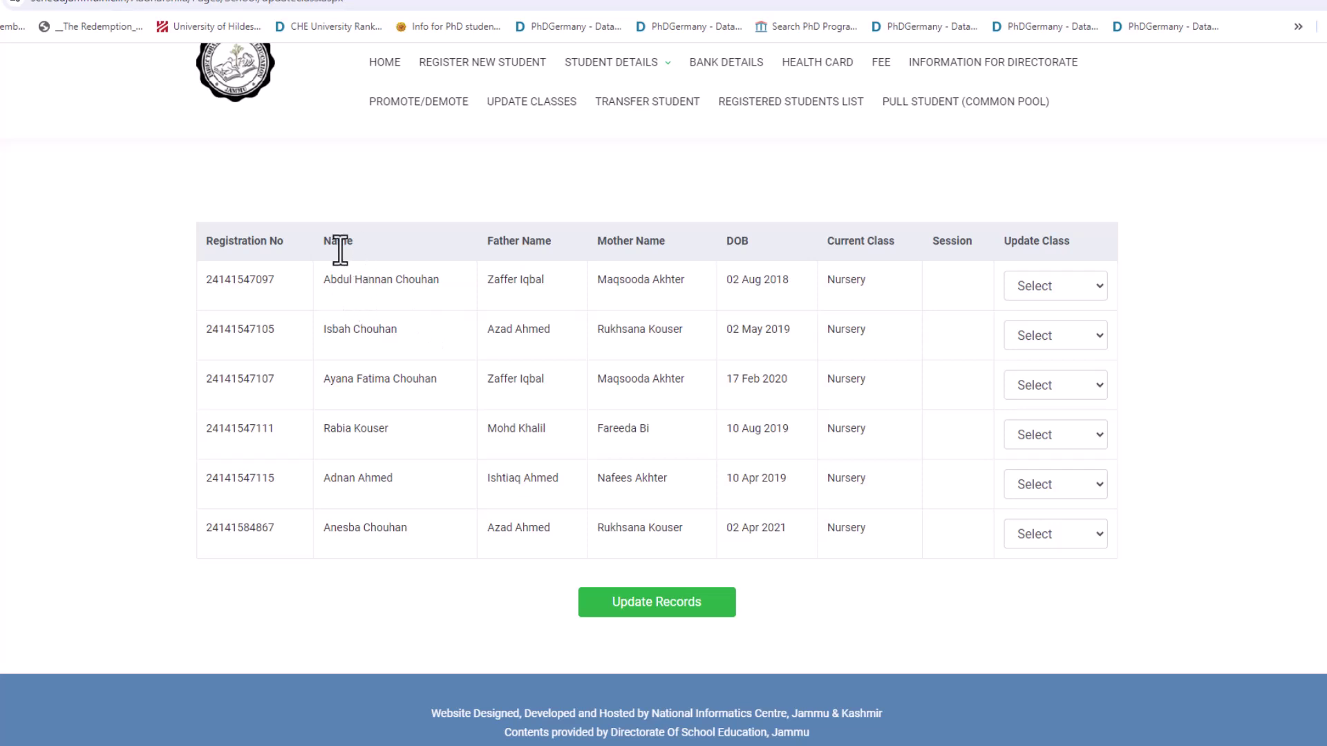
pyautogui.scroll(3, 435, 305)
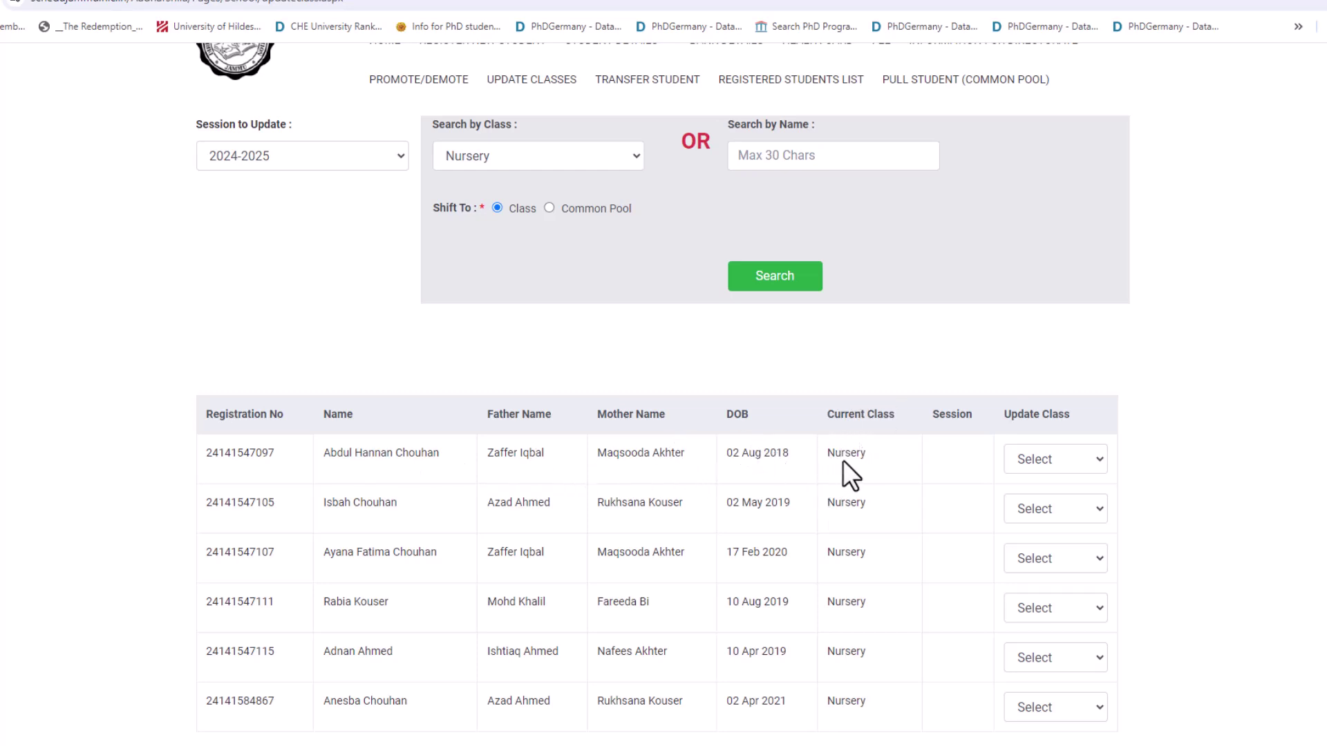
# Step: Set the first Nursery student's update class to I and save with Update Records
pyautogui.click(1051, 465)
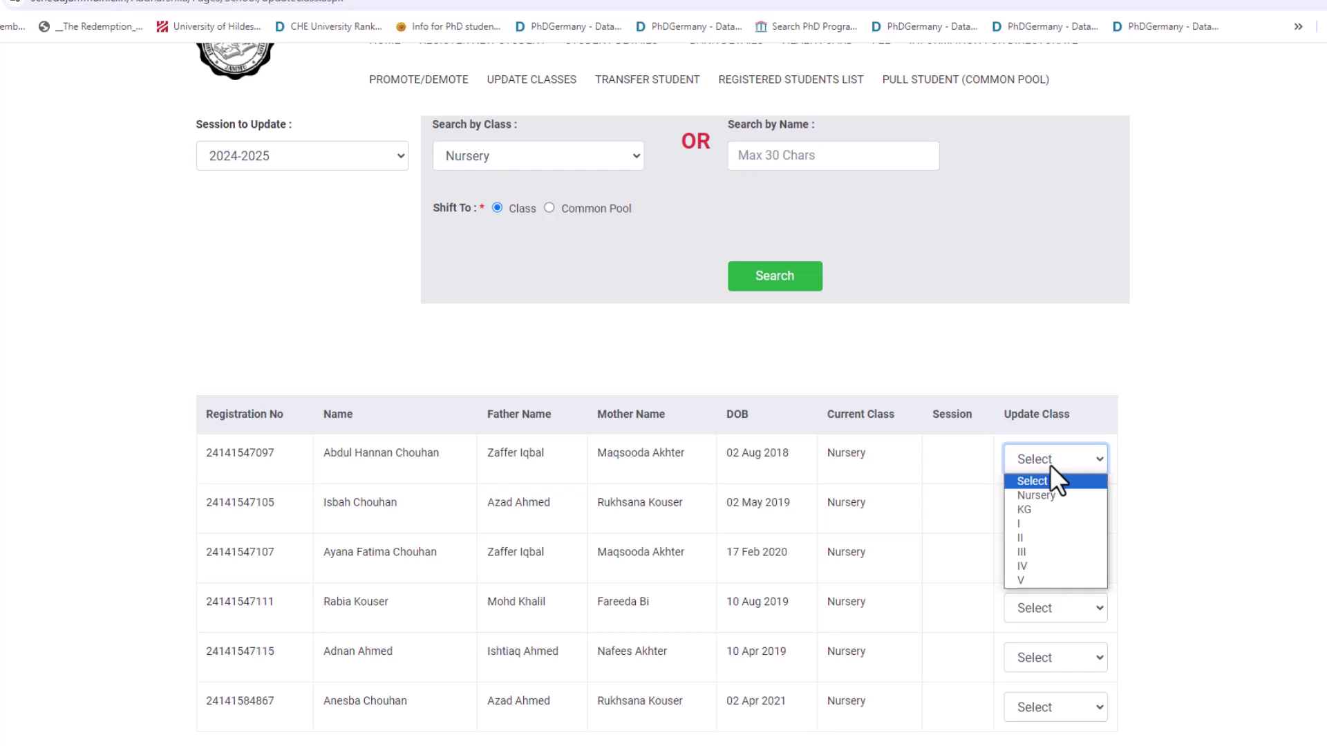
pyautogui.click(1030, 525)
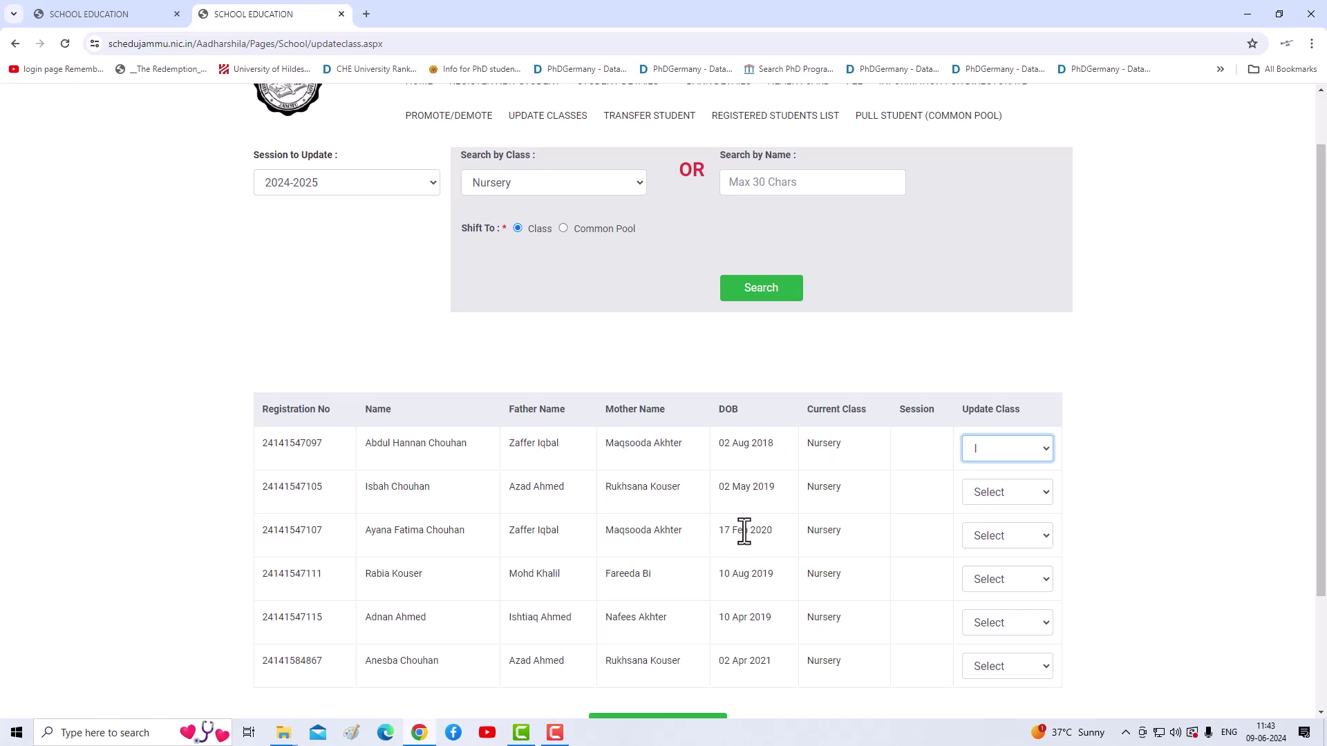
pyautogui.scroll(-3, 557, 524)
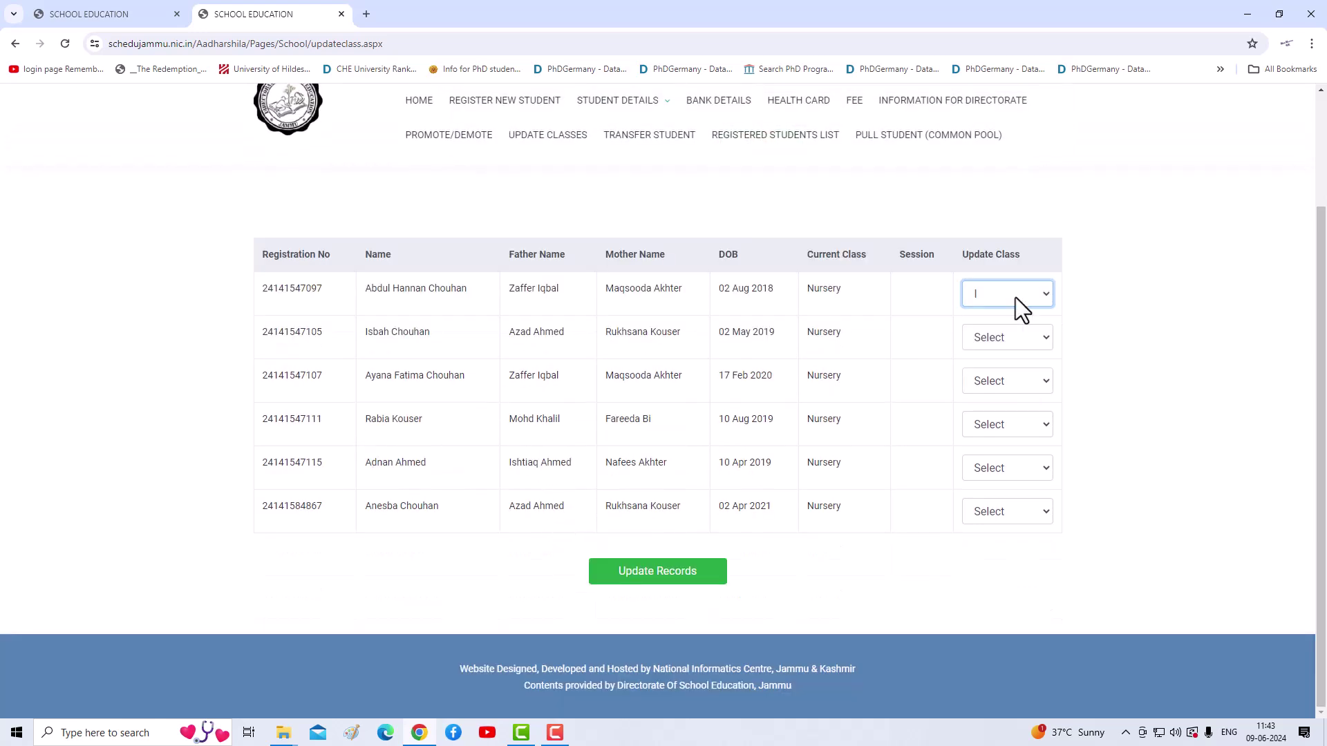
pyautogui.click(650, 578)
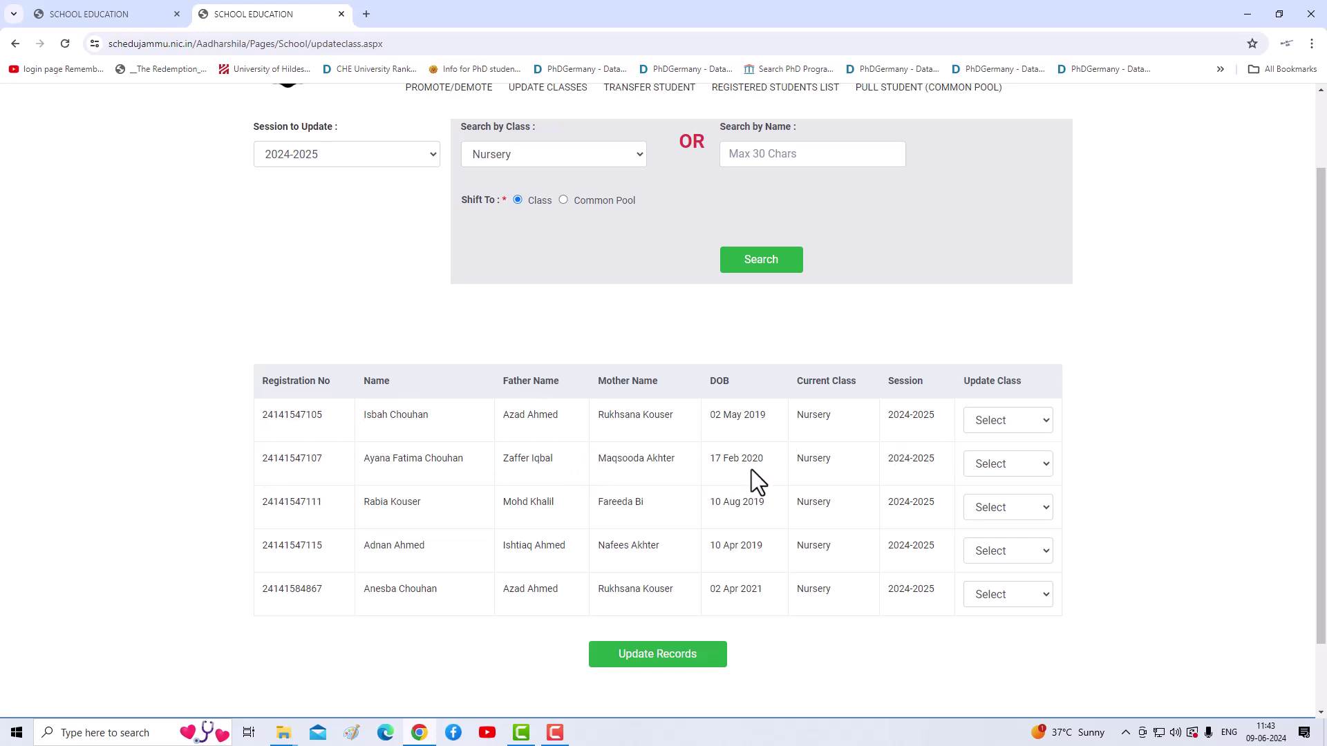
pyautogui.scroll(1, 751, 469)
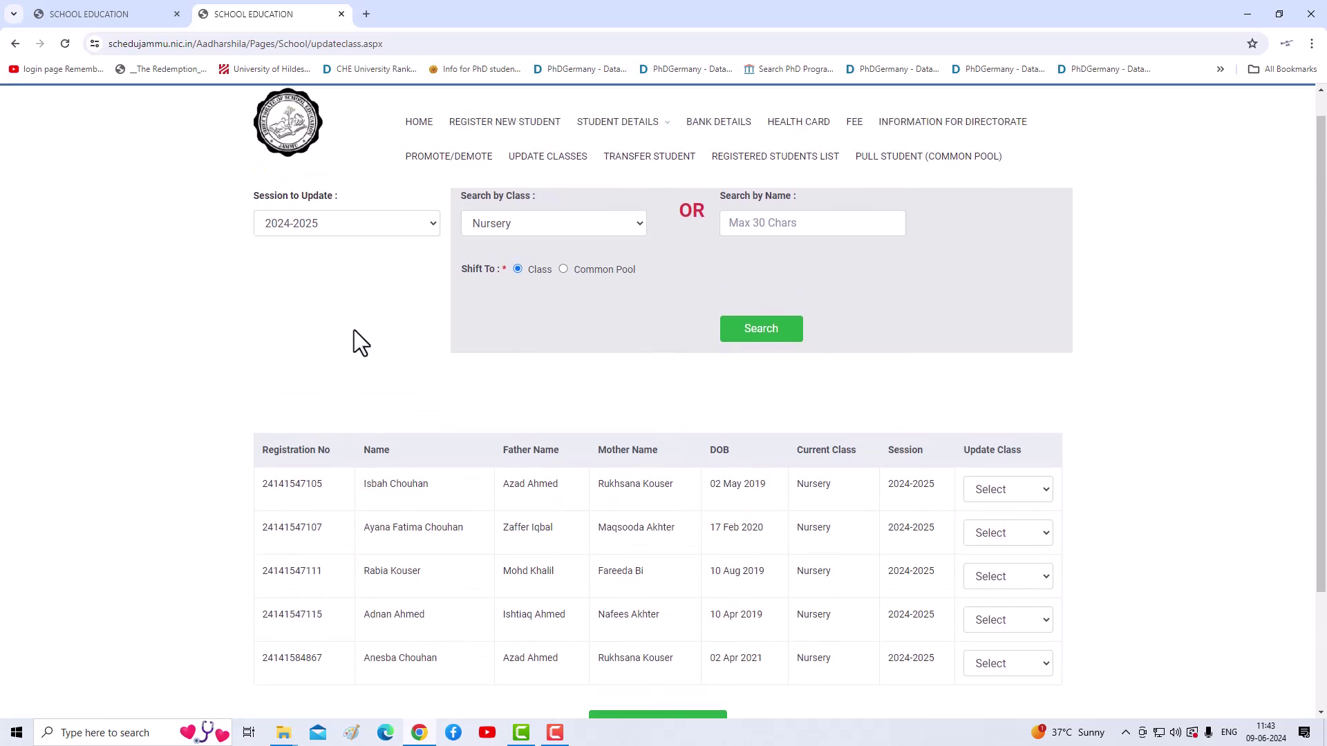
# Step: Search the class I students for session 2024-2025 on Update Classes
pyautogui.click(430, 222)
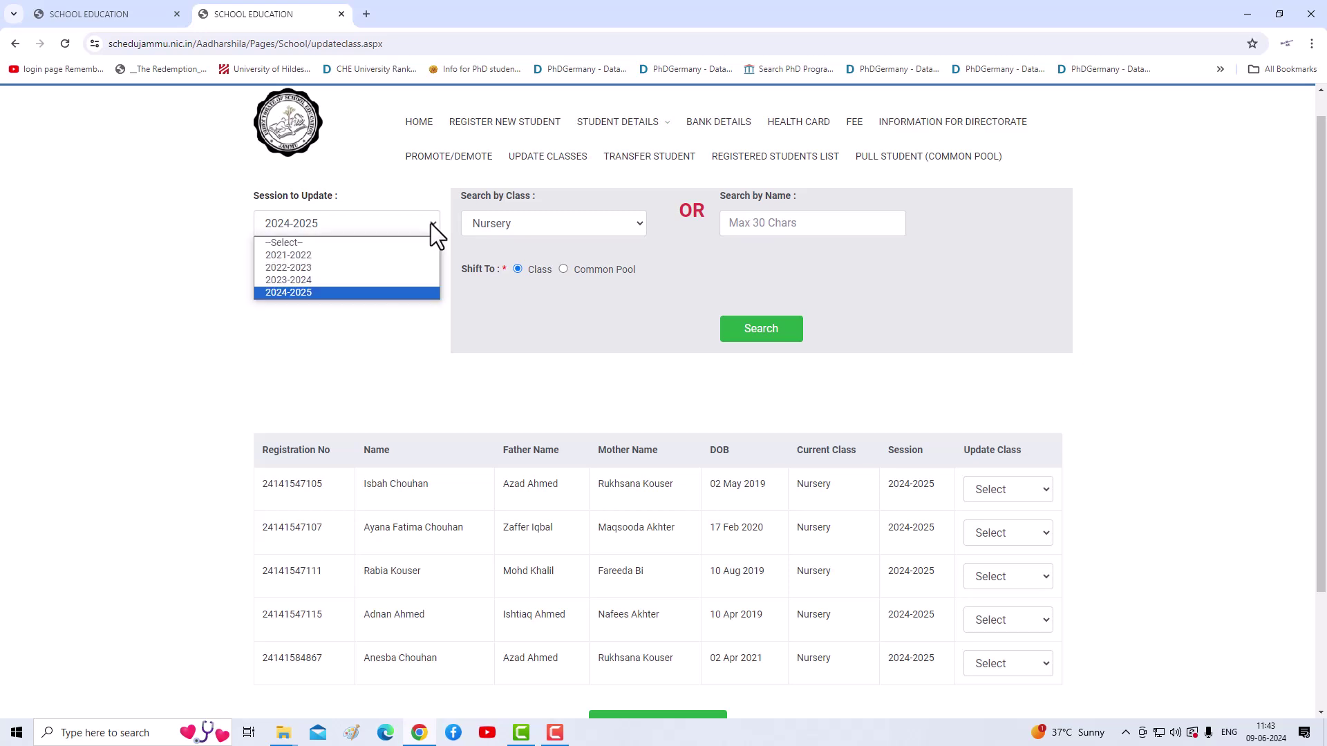
pyautogui.click(293, 291)
pyautogui.click(601, 228)
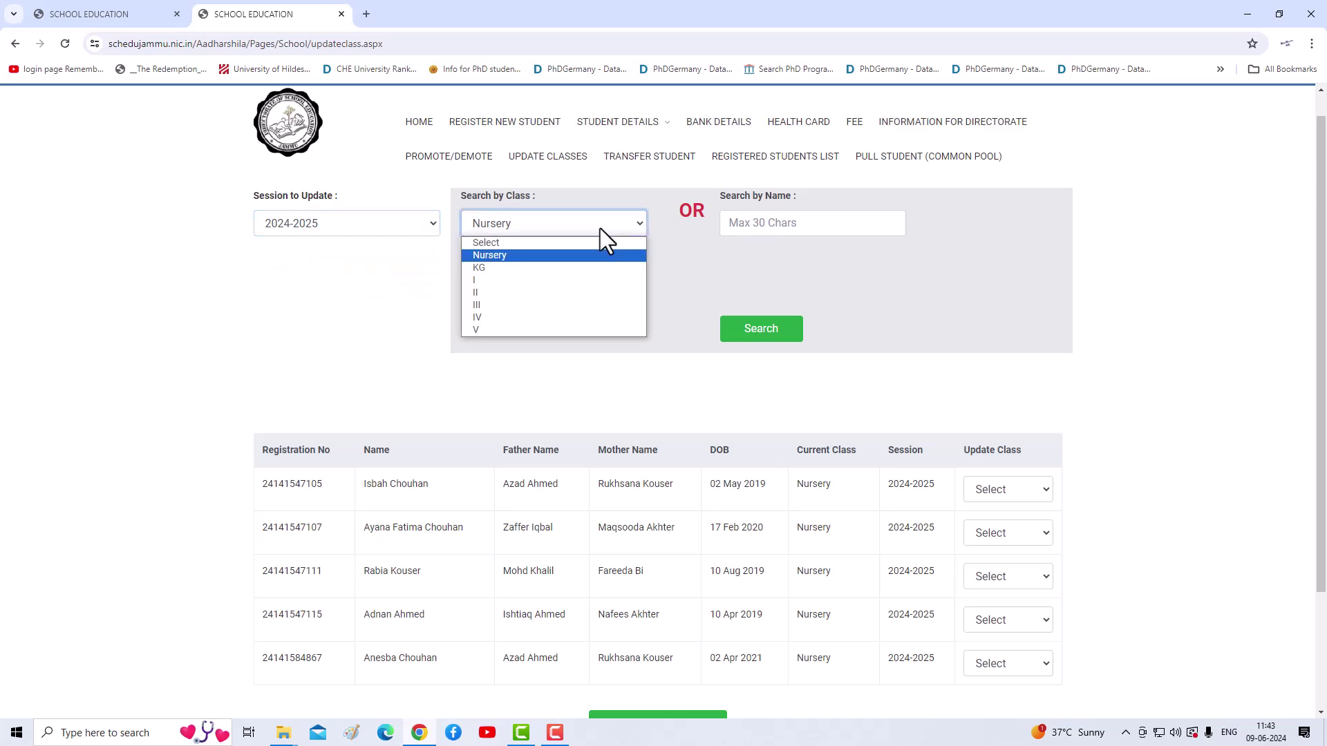
pyautogui.click(497, 277)
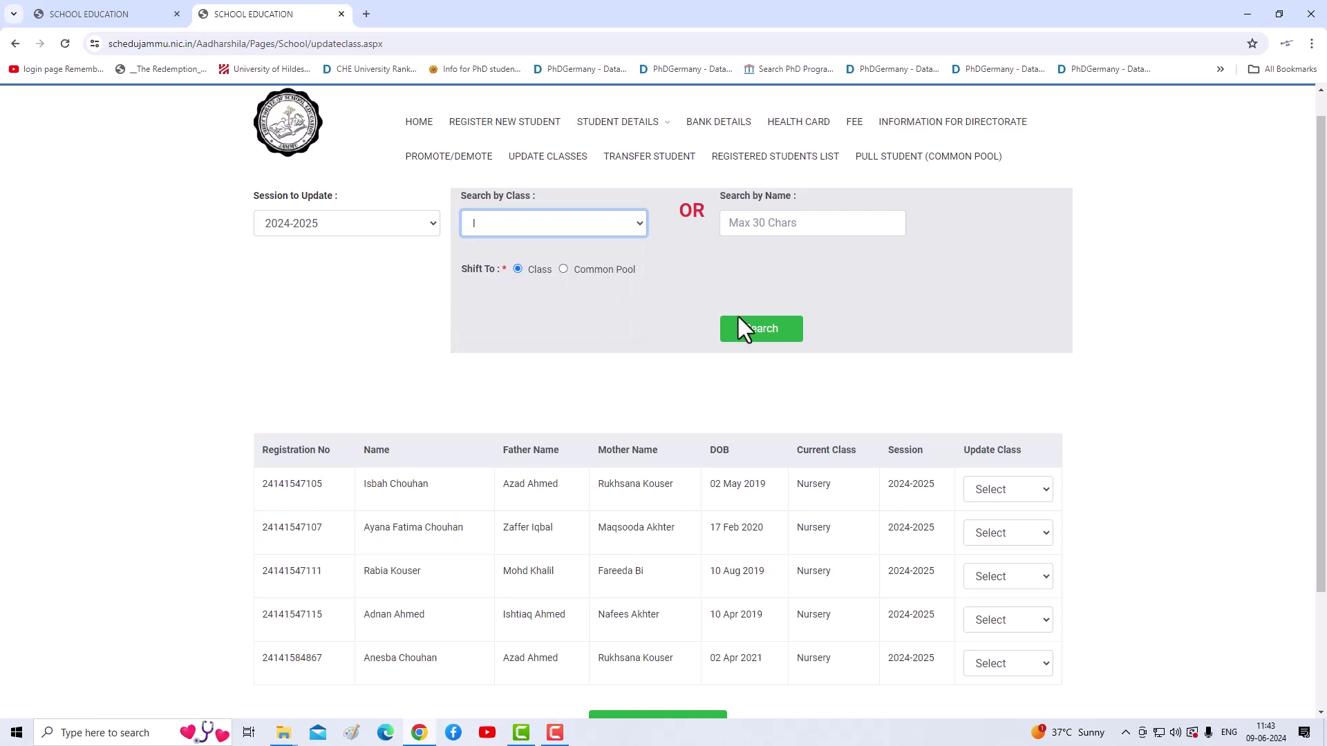
pyautogui.click(754, 332)
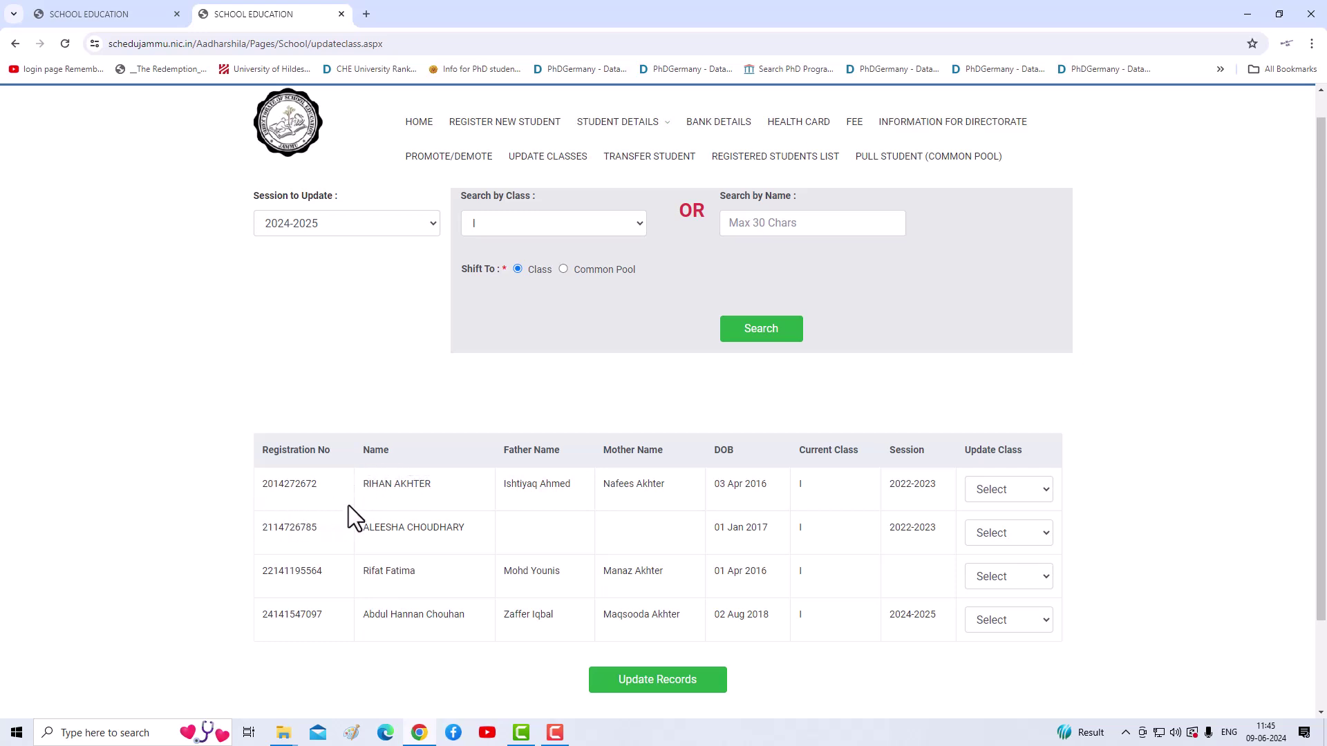
# Step: Leave the first student's update class unchanged and go to Transfer Student
pyautogui.click(984, 492)
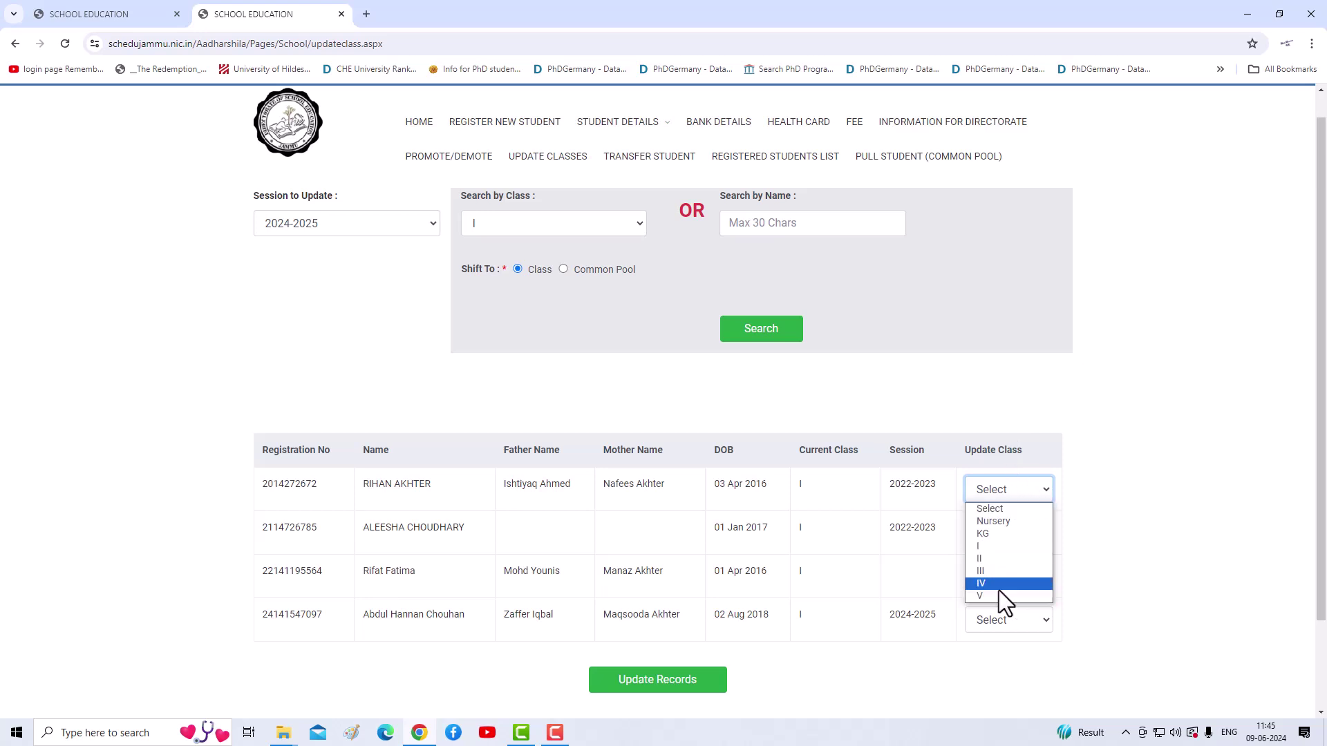
pyautogui.click(820, 662)
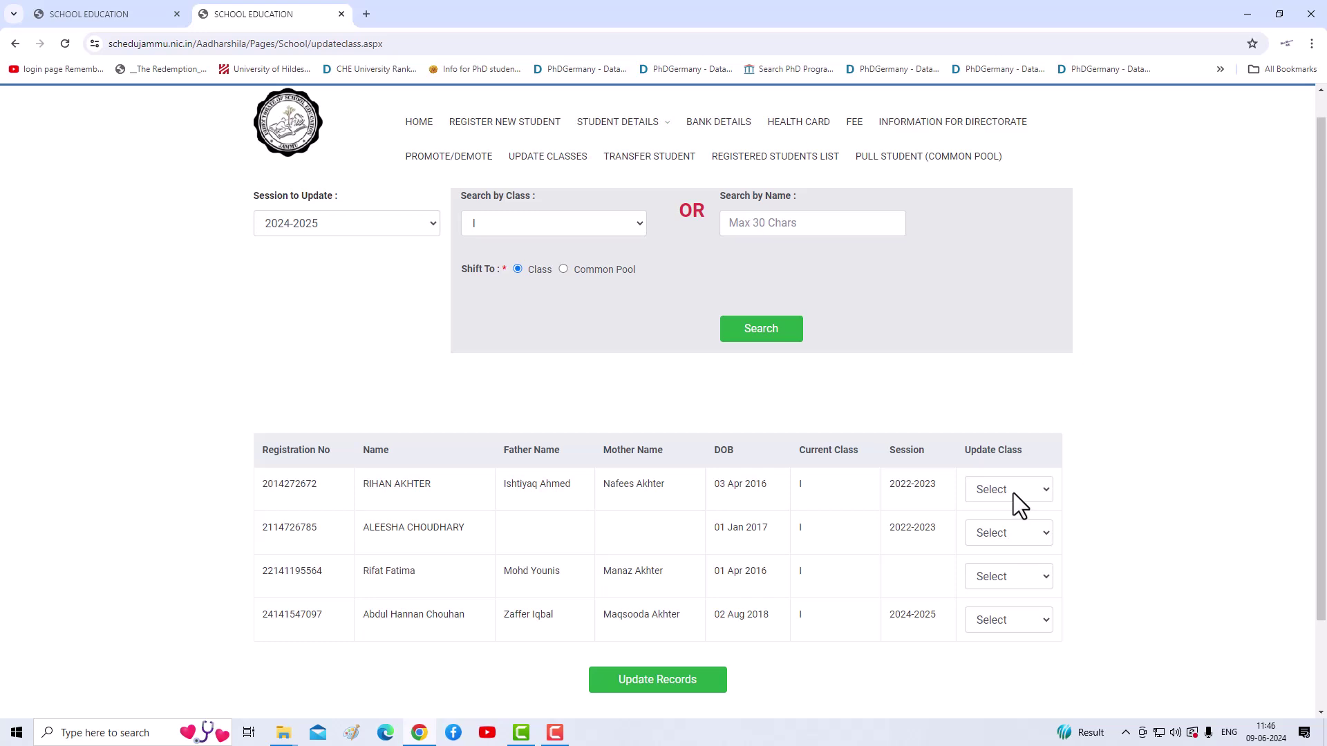
pyautogui.click(1013, 492)
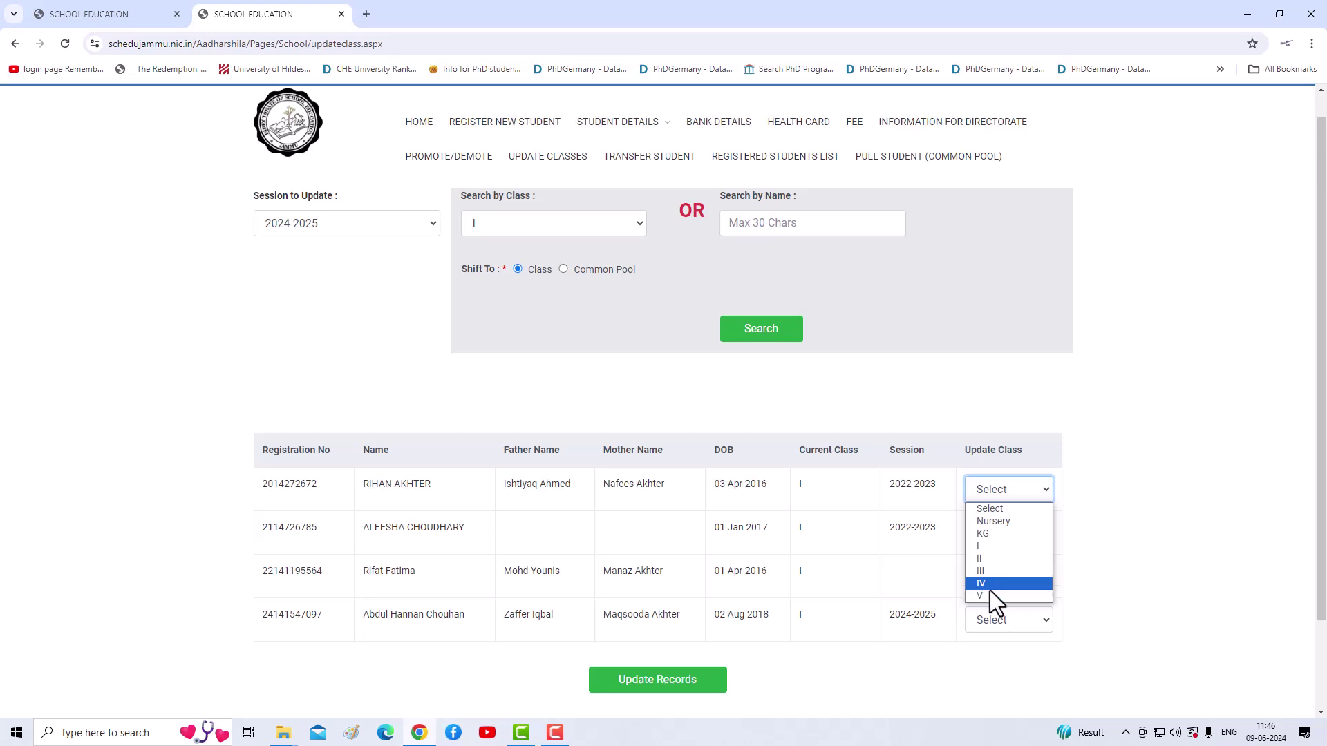
pyautogui.click(650, 161)
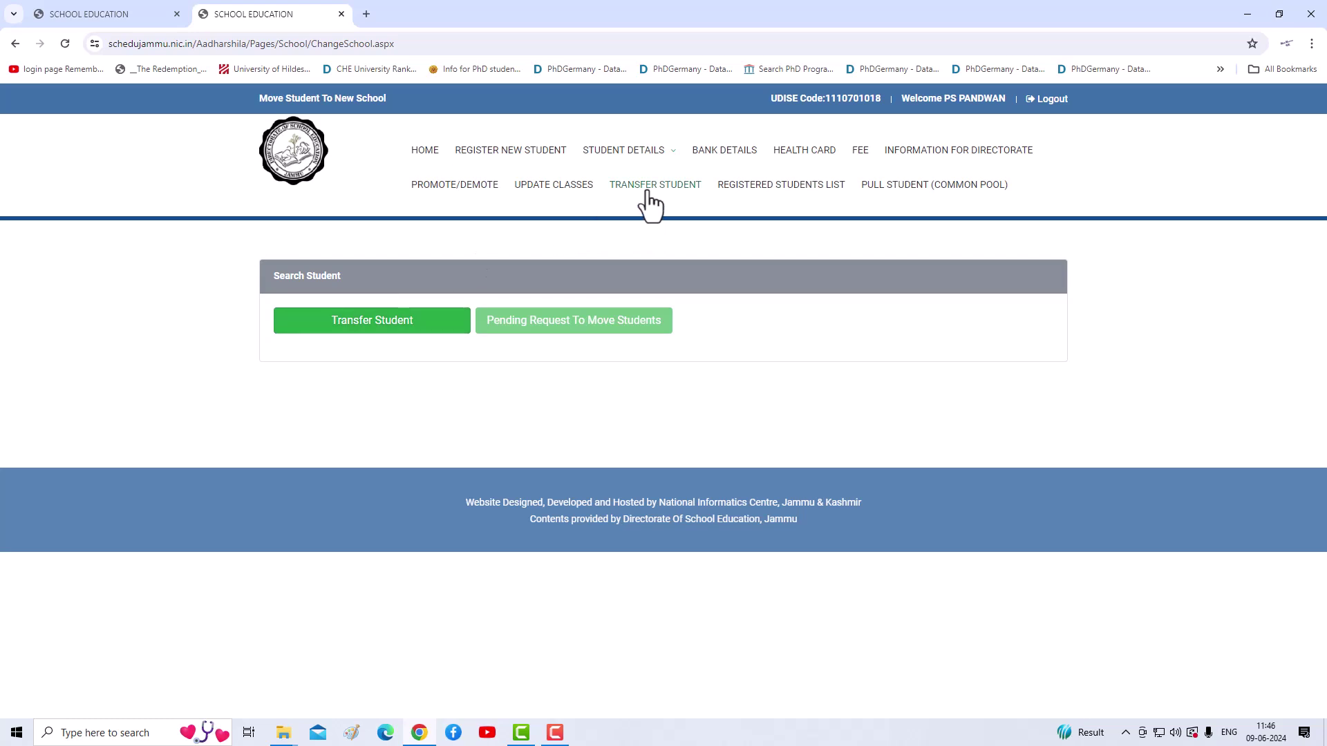
# Step: Choose Transfer Student and copy row 30's Reg. No from the summer report
pyautogui.click(359, 325)
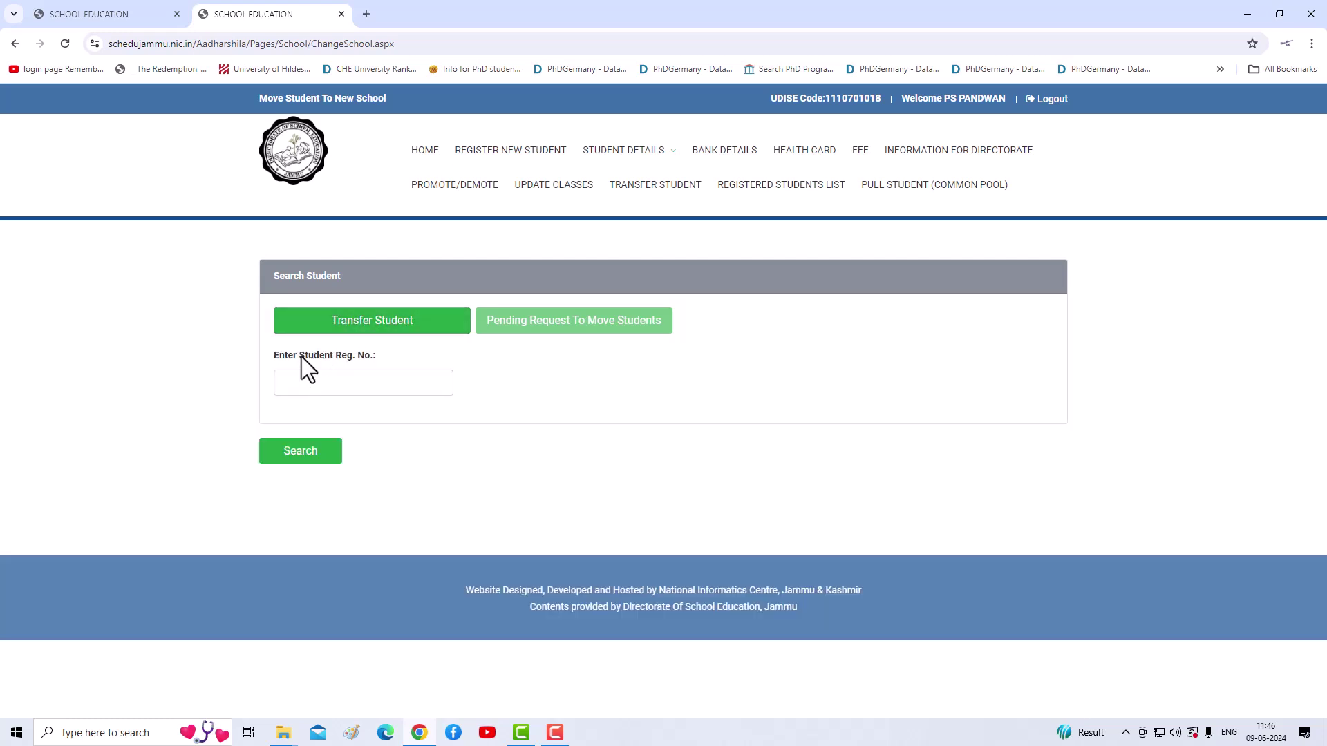
pyautogui.click(128, 18)
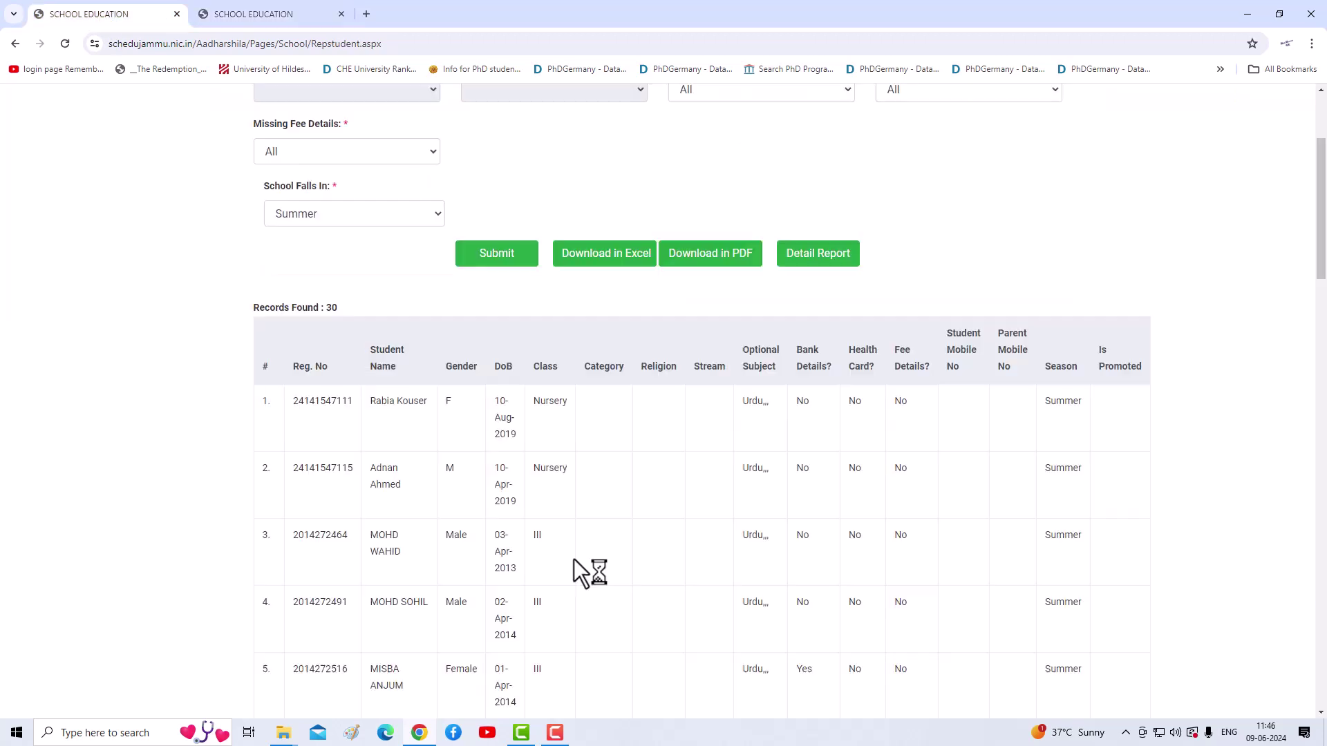
pyautogui.scroll(-15, 575, 552)
pyautogui.scroll(-12, 571, 563)
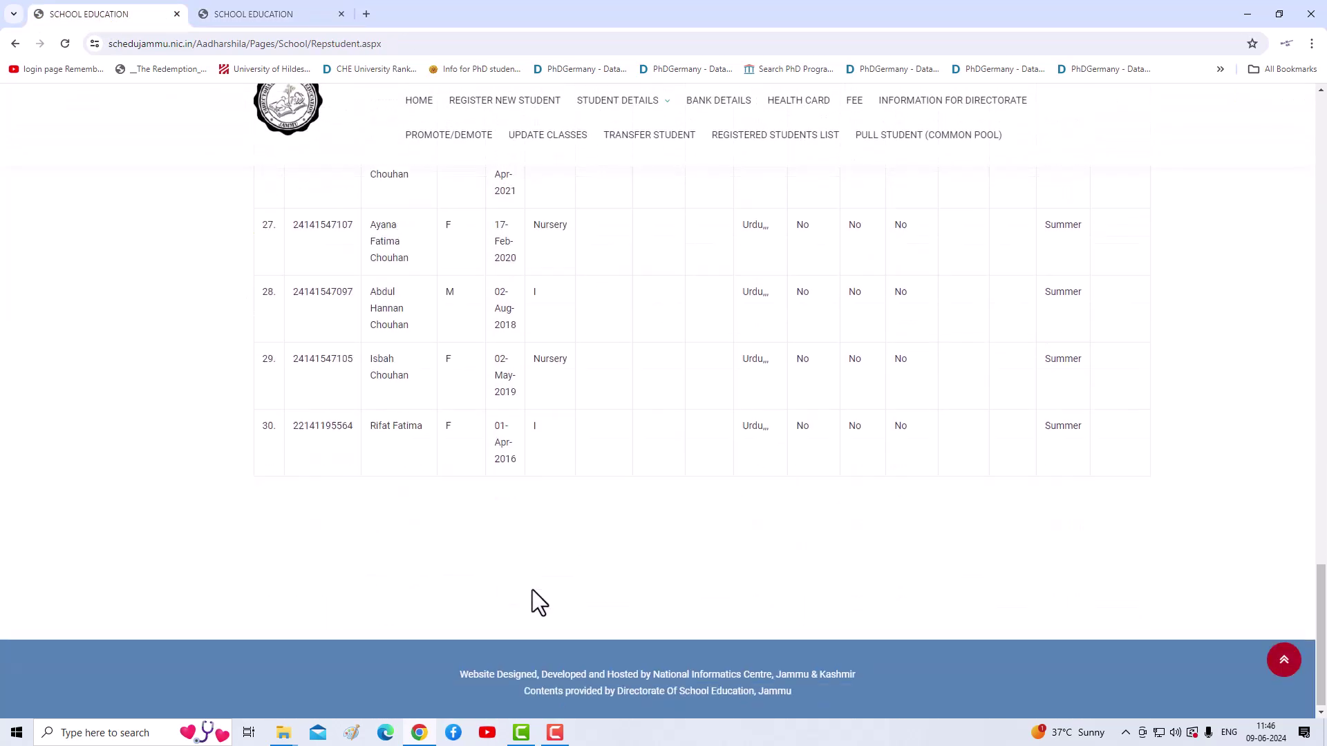
pyautogui.moveTo(351, 423); pyautogui.dragTo(294, 427)
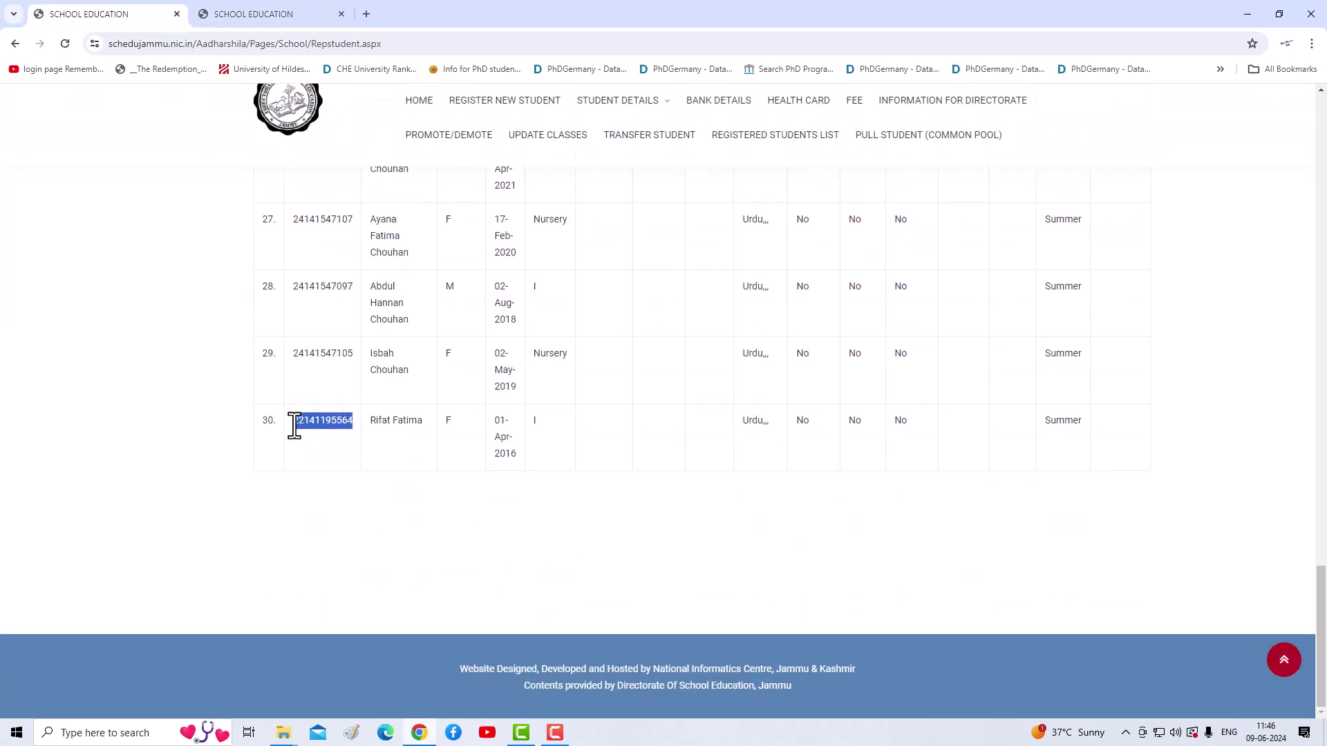
pyautogui.rightClick(312, 423)
pyautogui.click(326, 430)
# Step: Search the pasted Reg. No. and dismiss the 'Student Already In Your School' notice
pyautogui.click(234, 21)
pyautogui.click(334, 386)
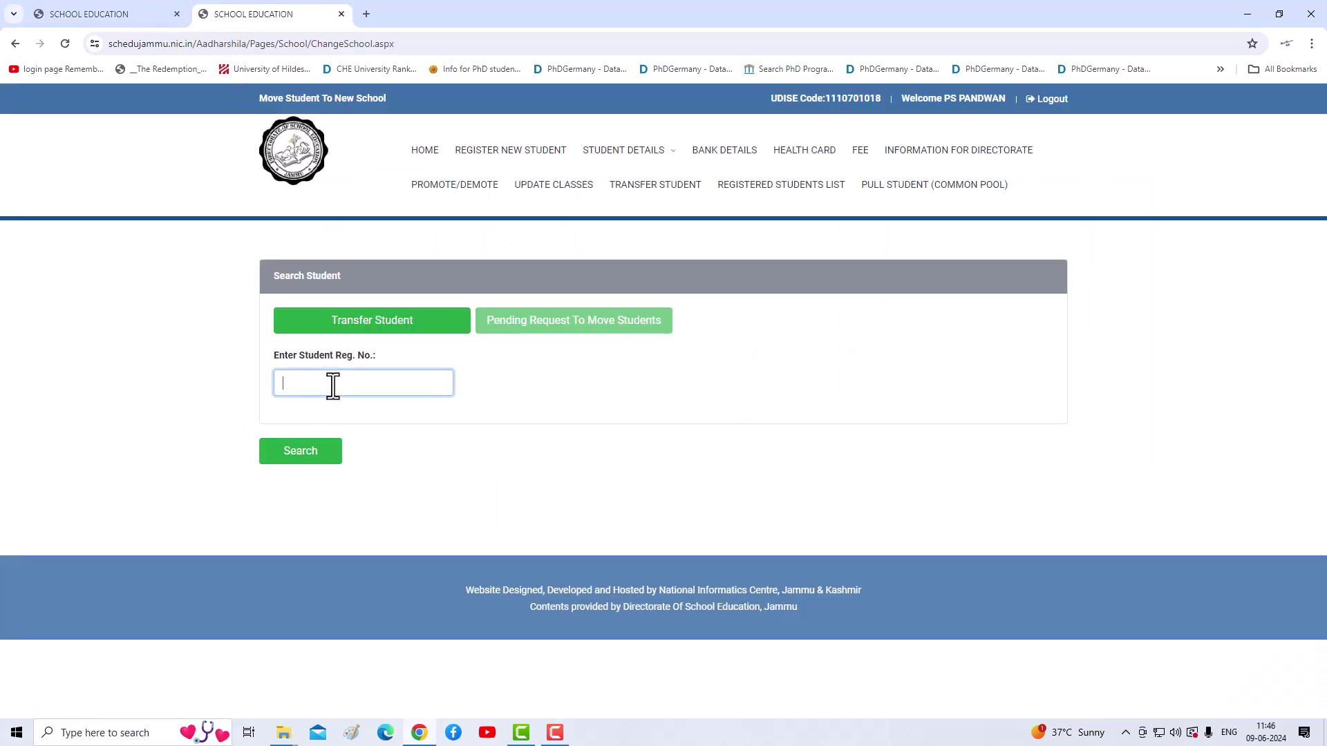
pyautogui.hotkey('ctrl', 'v')
pyautogui.click(313, 456)
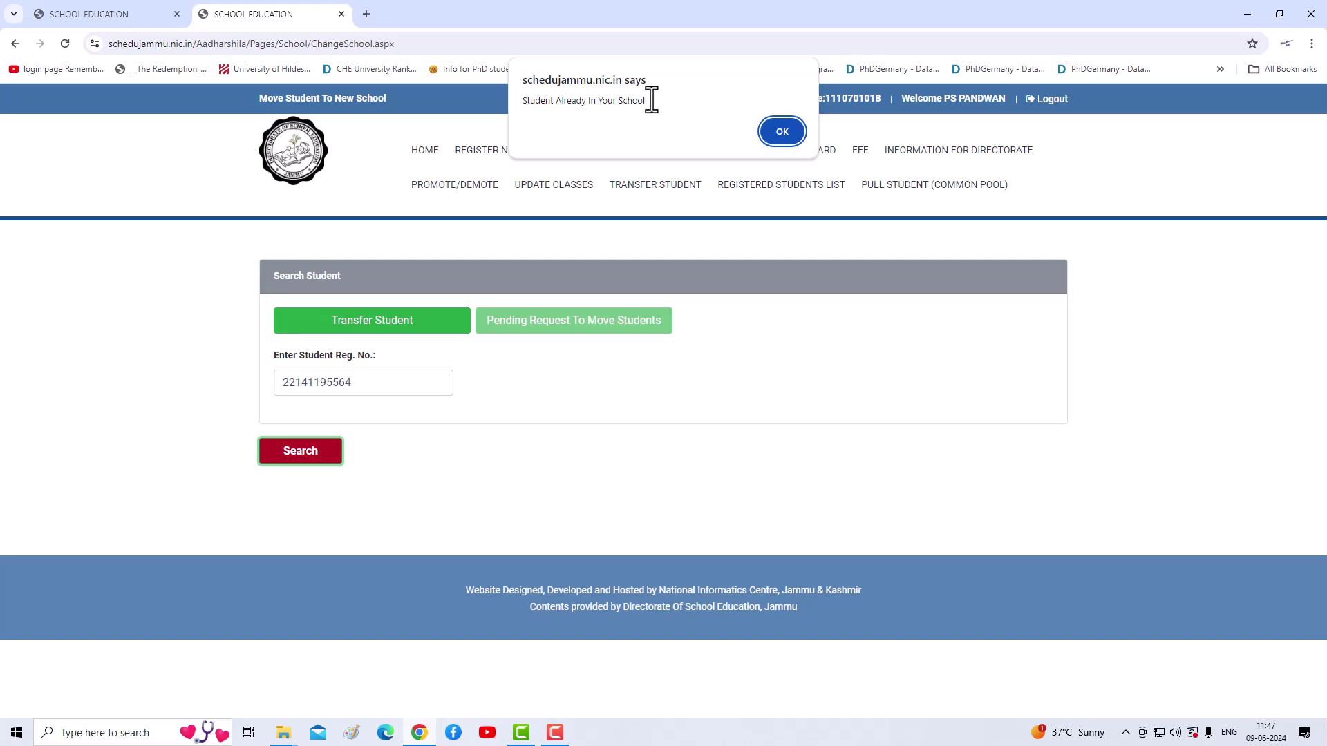
pyautogui.click(781, 132)
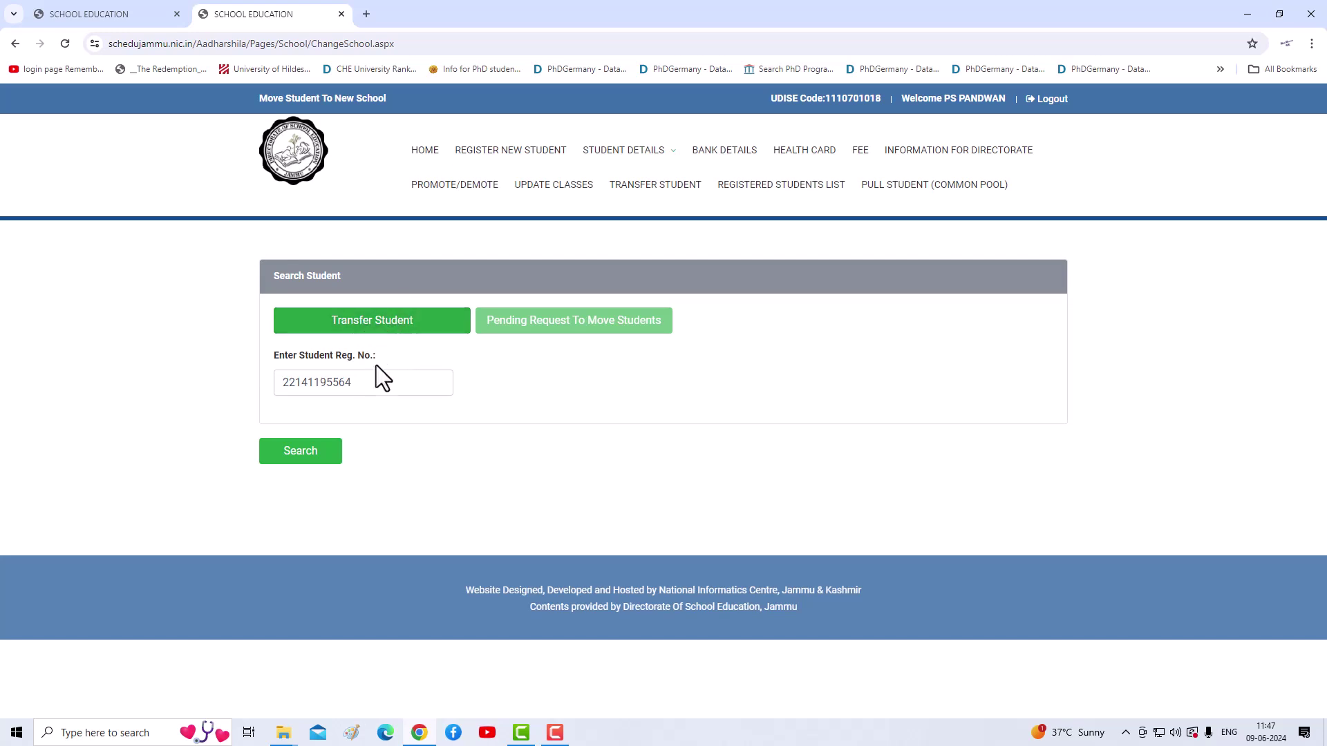
# Step: Delete the pasted number from the Enter Student Reg. No. field
pyautogui.click(354, 382)
pyautogui.moveTo(355, 382); pyautogui.dragTo(242, 382)
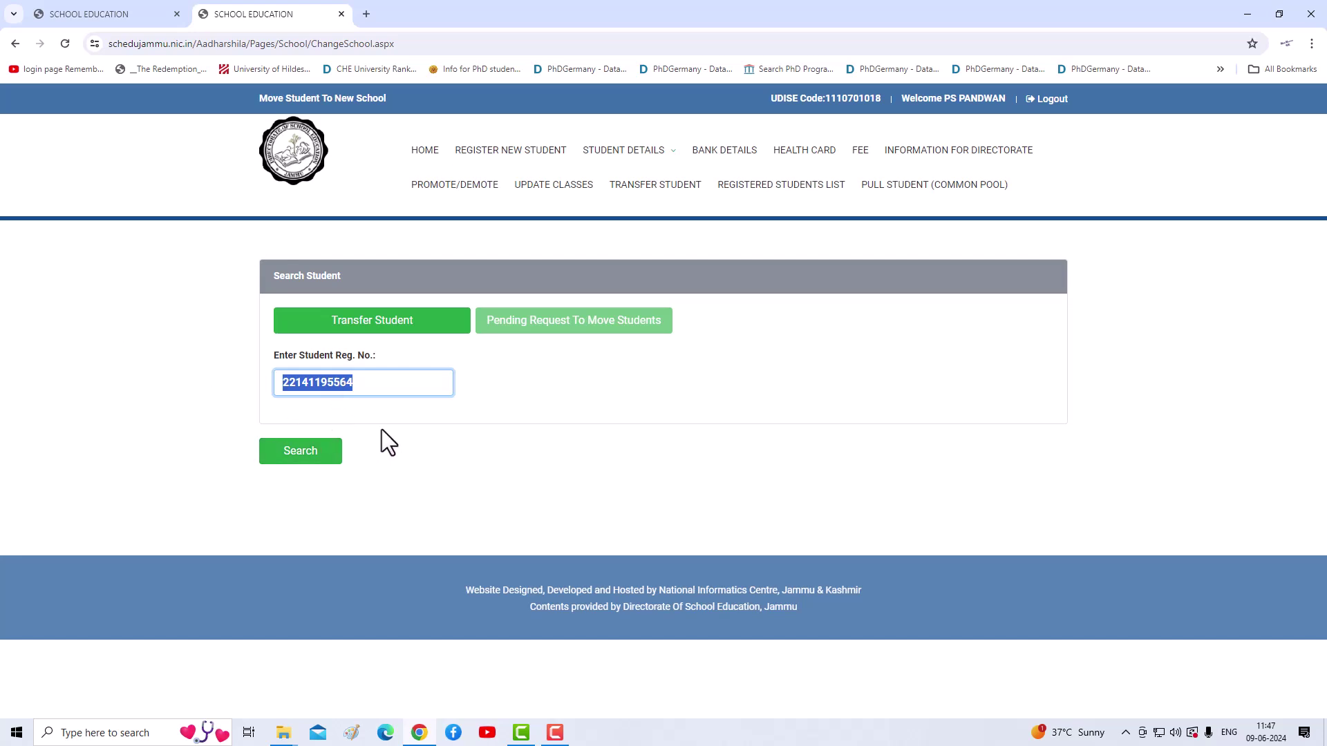
pyautogui.press('BackSpace')
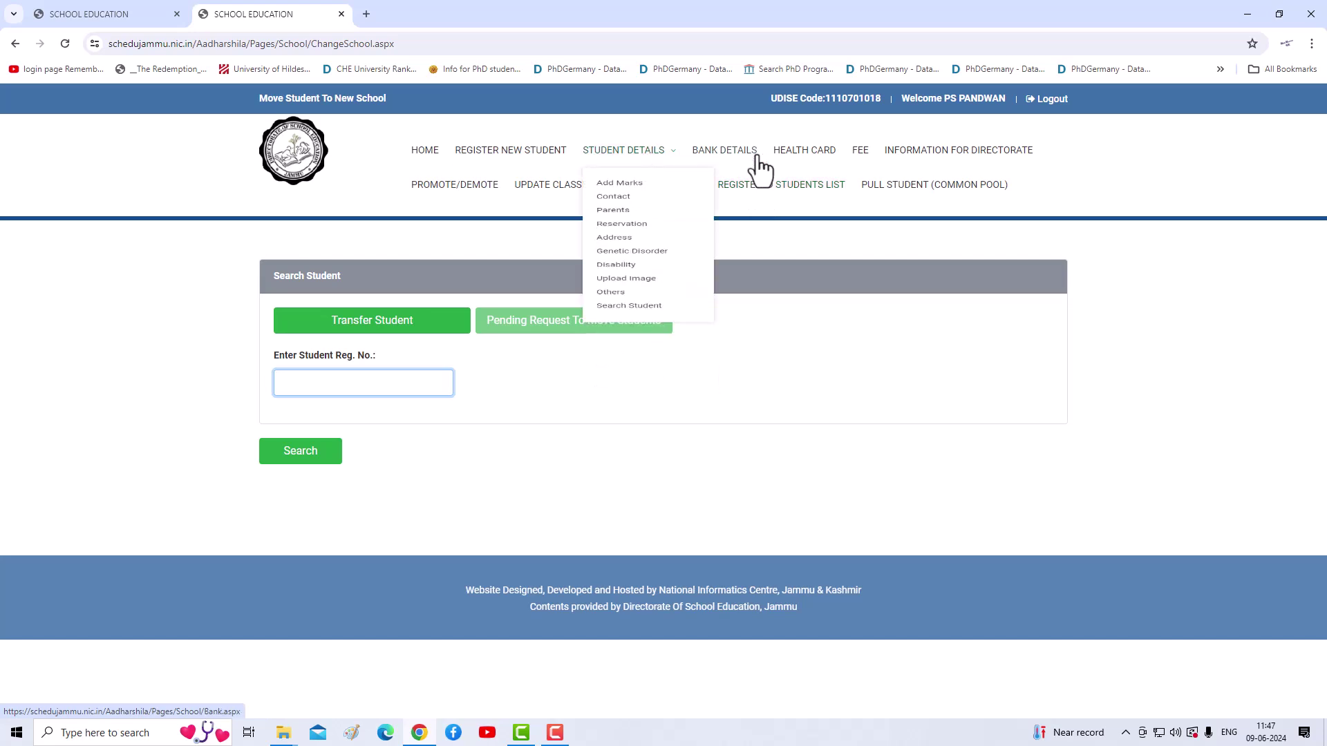
# Step: Generate the Students Report for all classes with School Falls In set to Summer
pyautogui.click(756, 185)
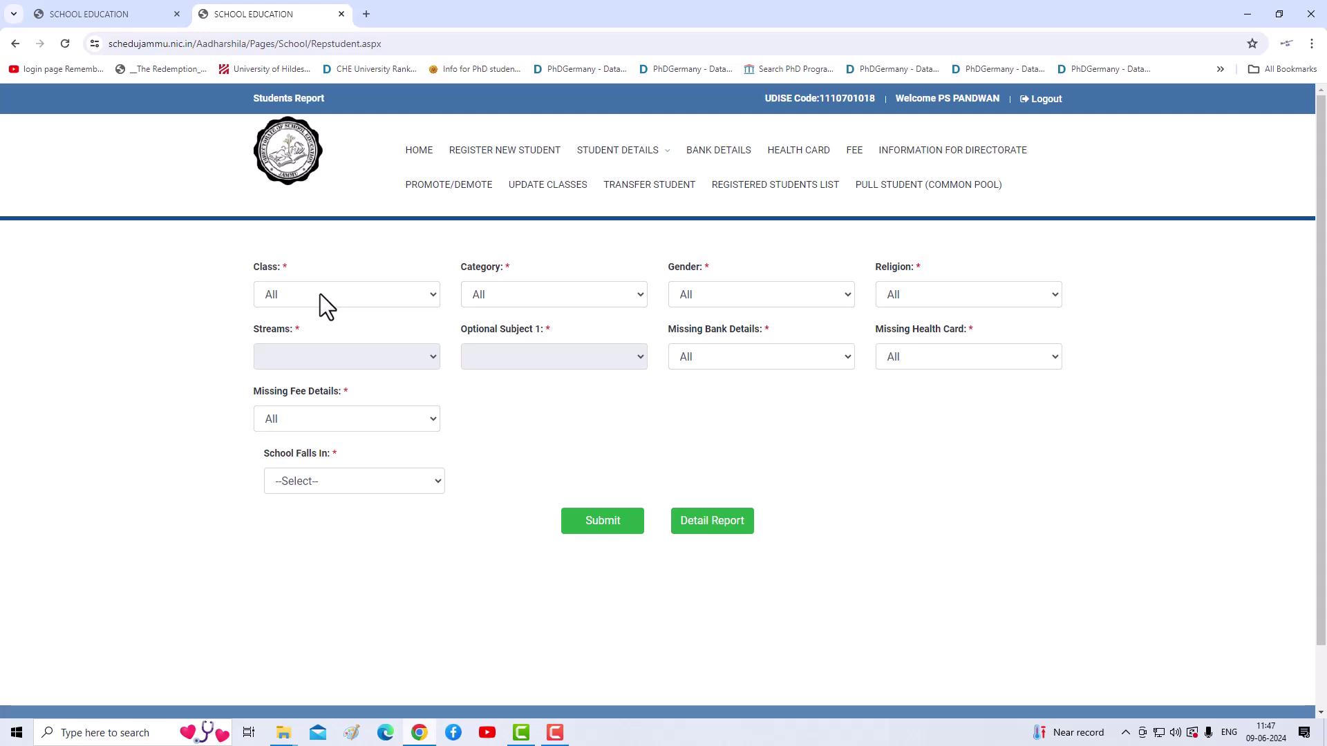
pyautogui.click(367, 297)
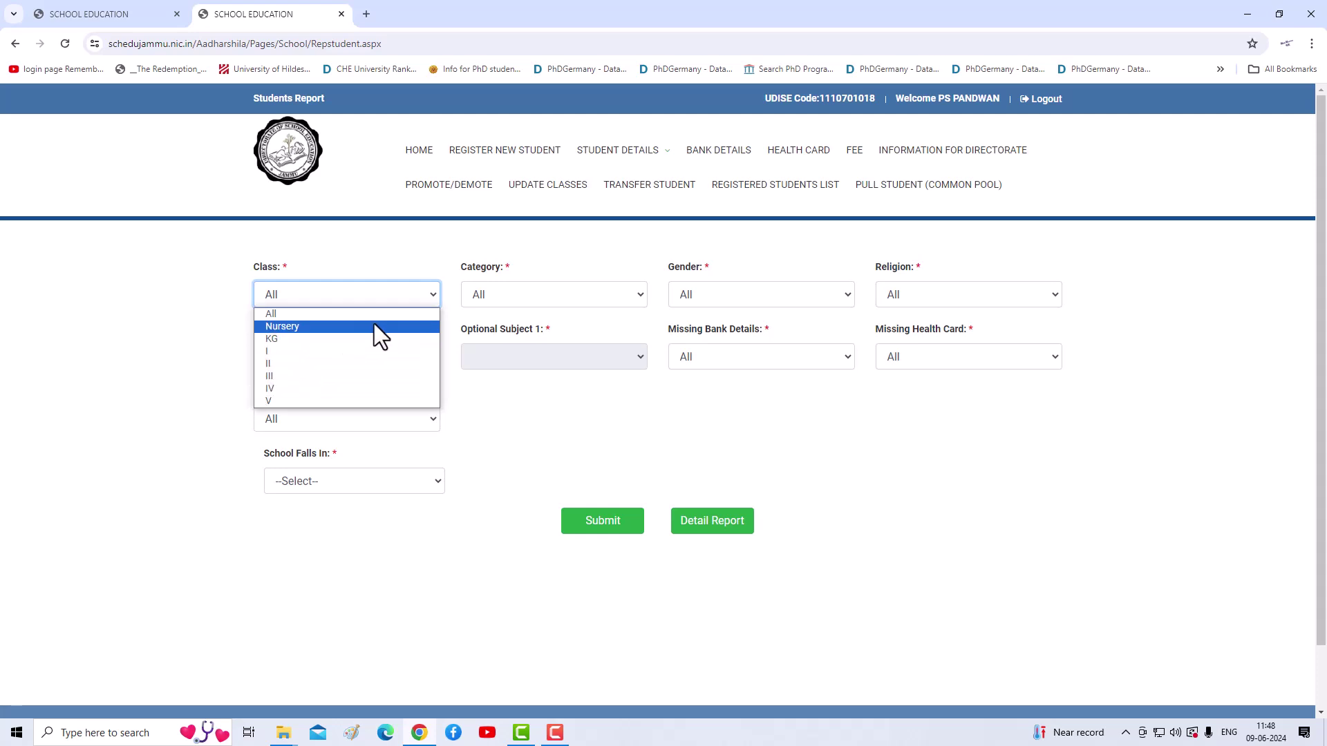
pyautogui.click(640, 298)
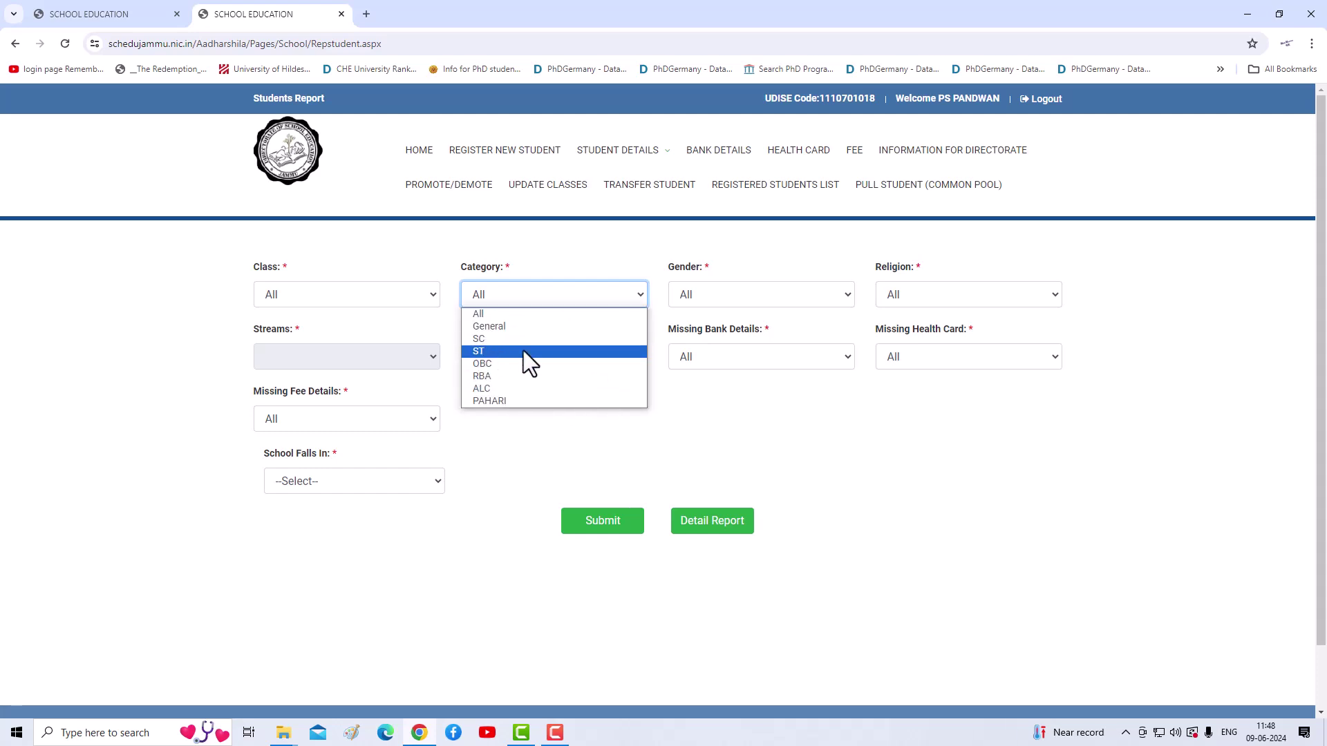
pyautogui.click(718, 304)
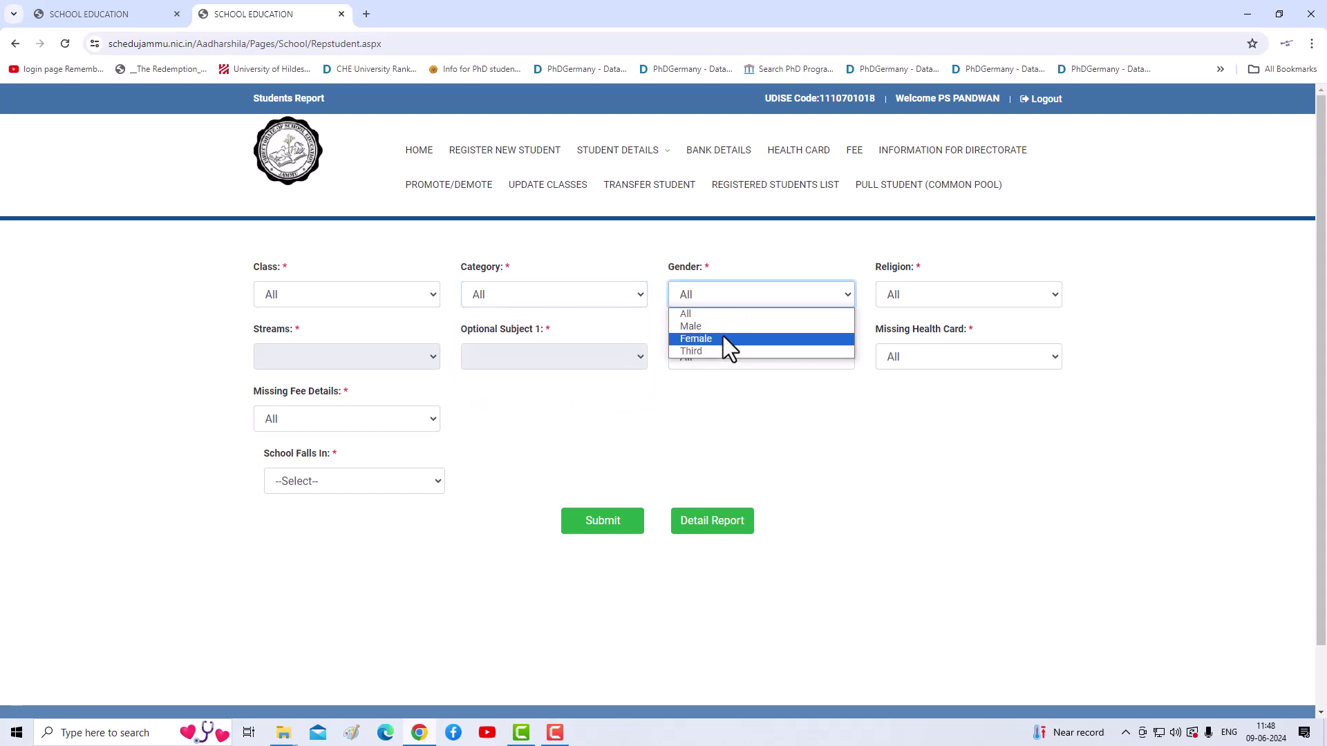
pyautogui.click(903, 301)
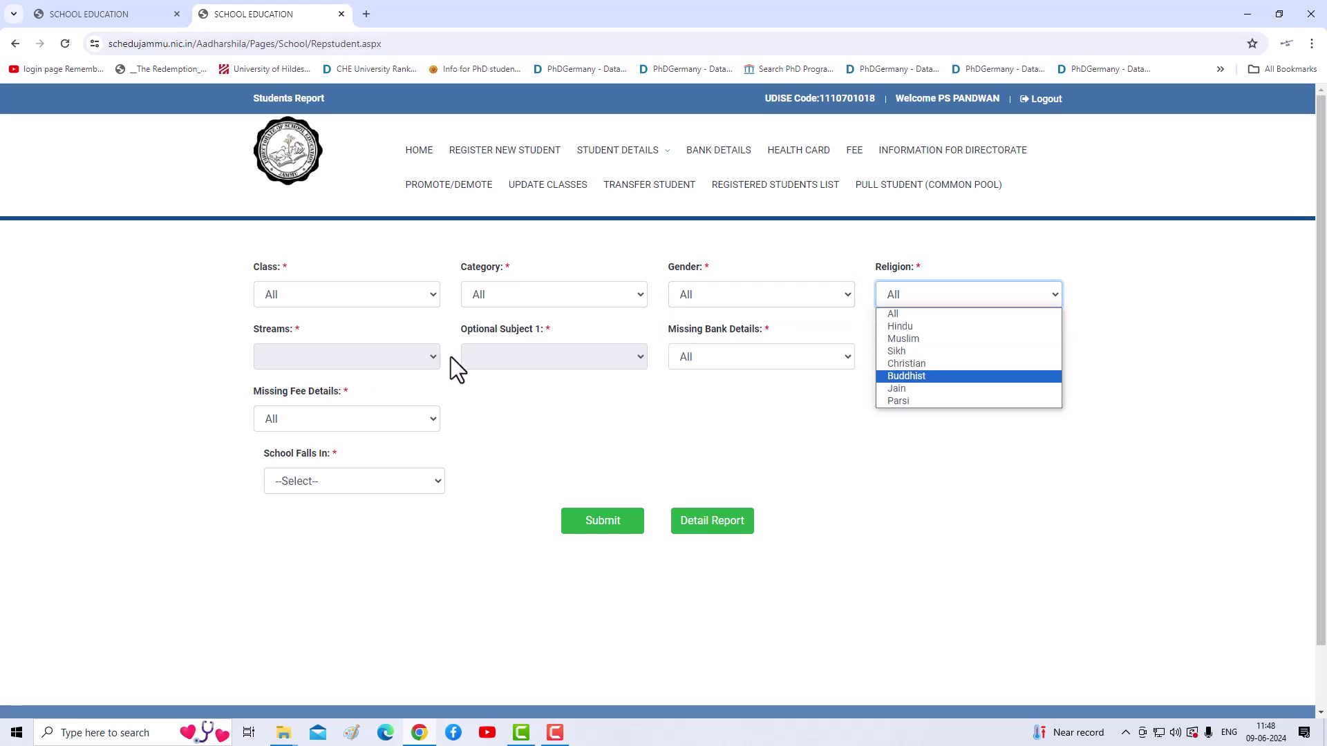
pyautogui.click(763, 419)
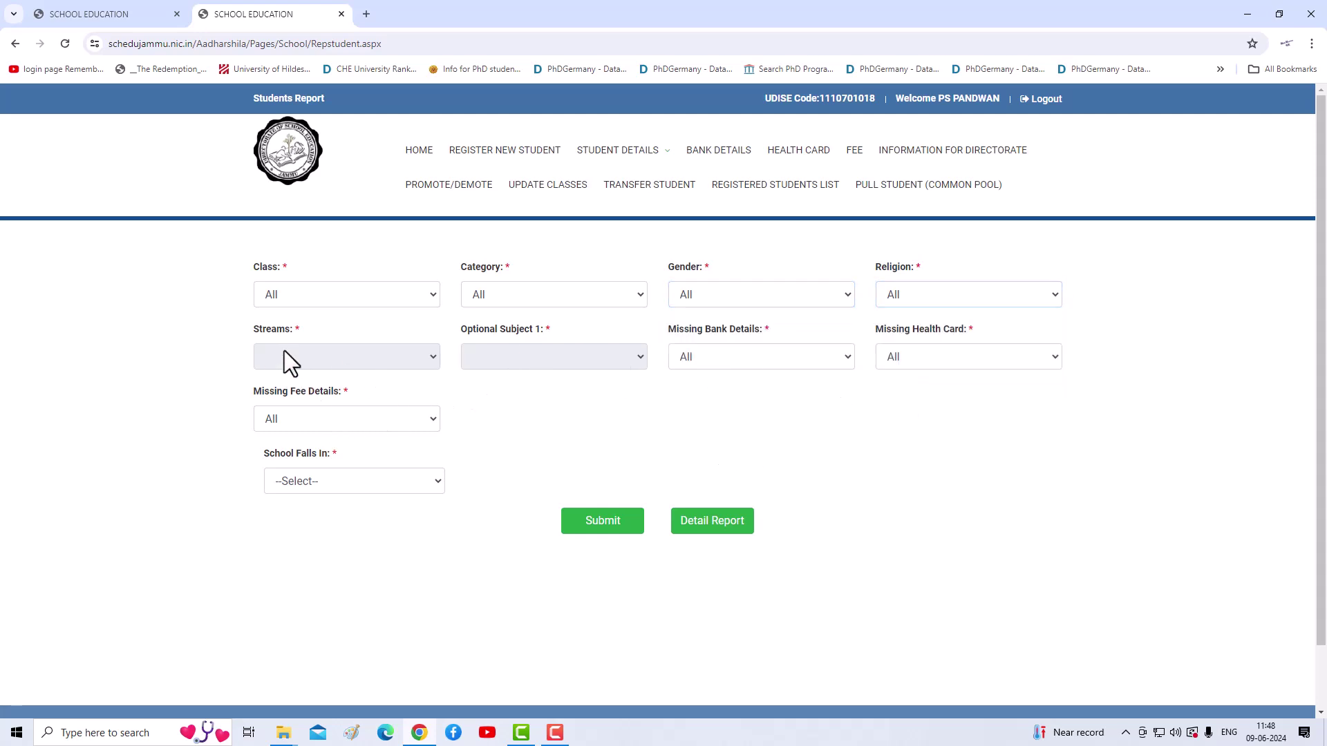
pyautogui.click(424, 295)
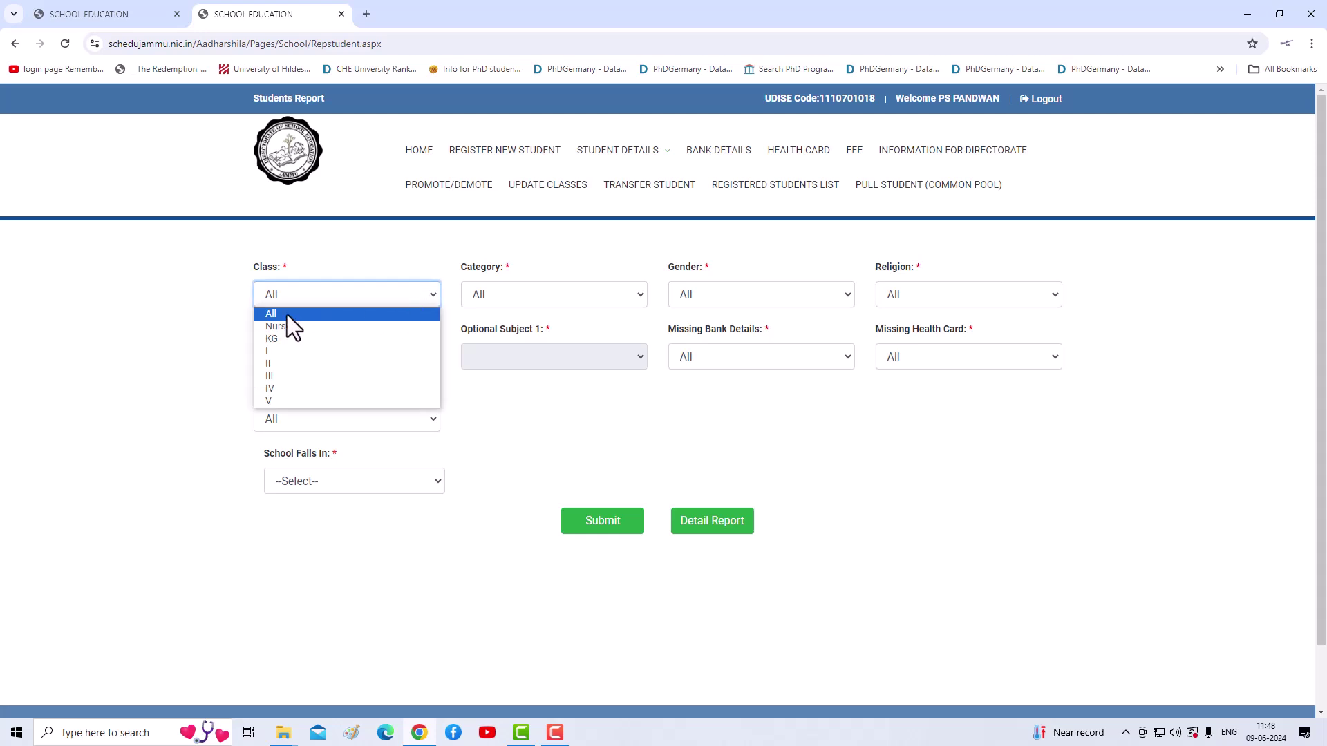
pyautogui.click(287, 314)
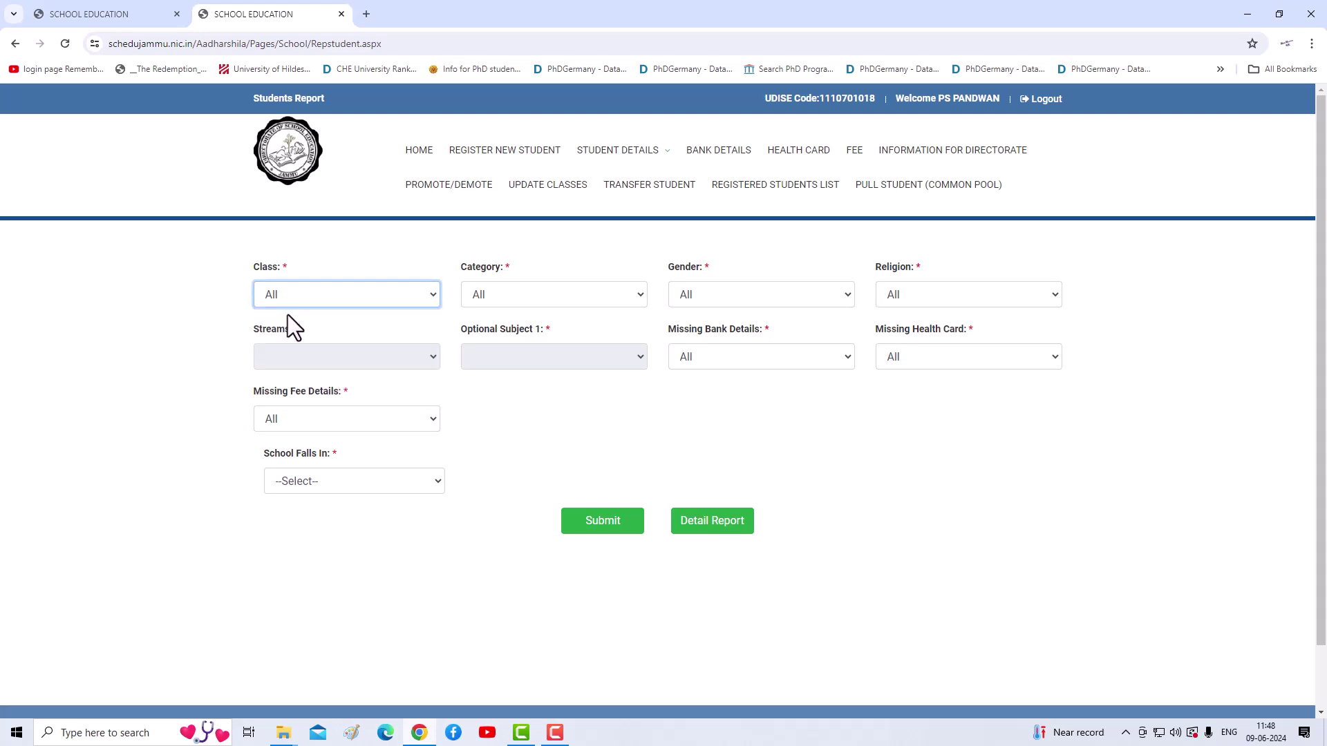
pyautogui.click(356, 484)
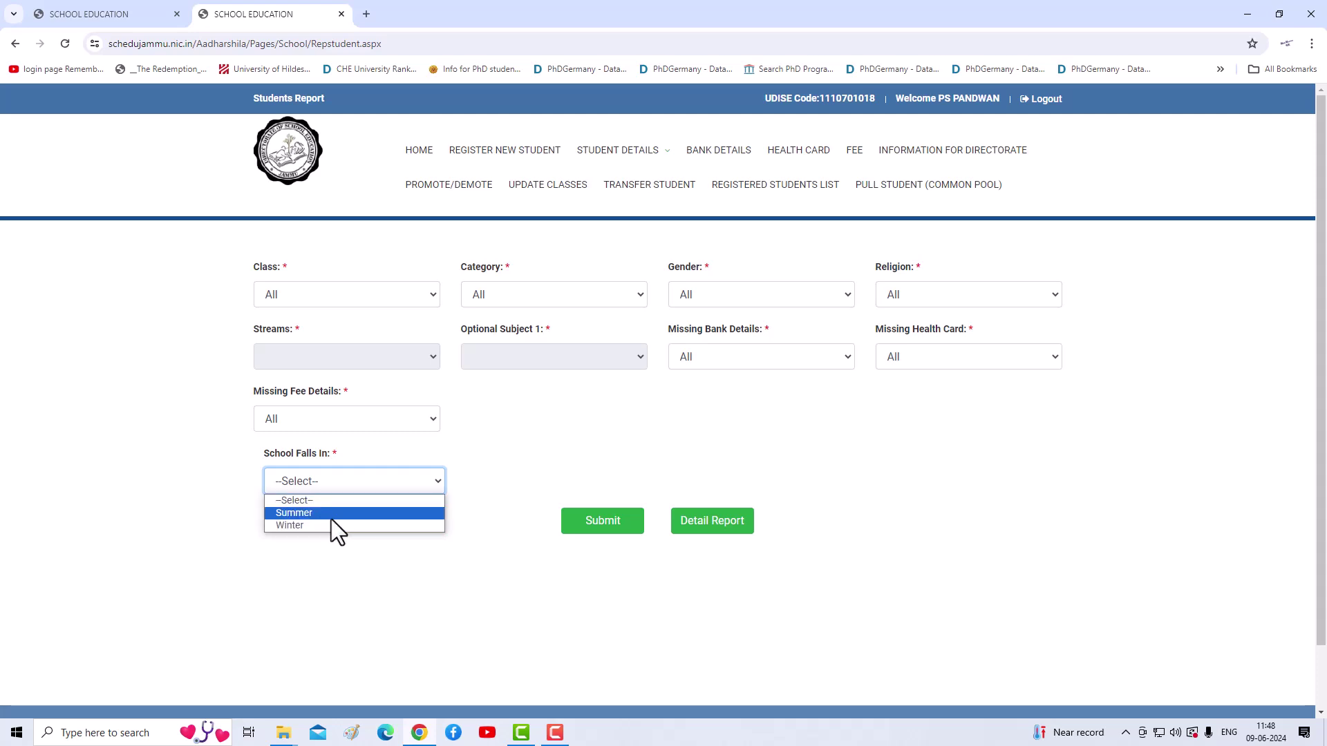
pyautogui.click(309, 513)
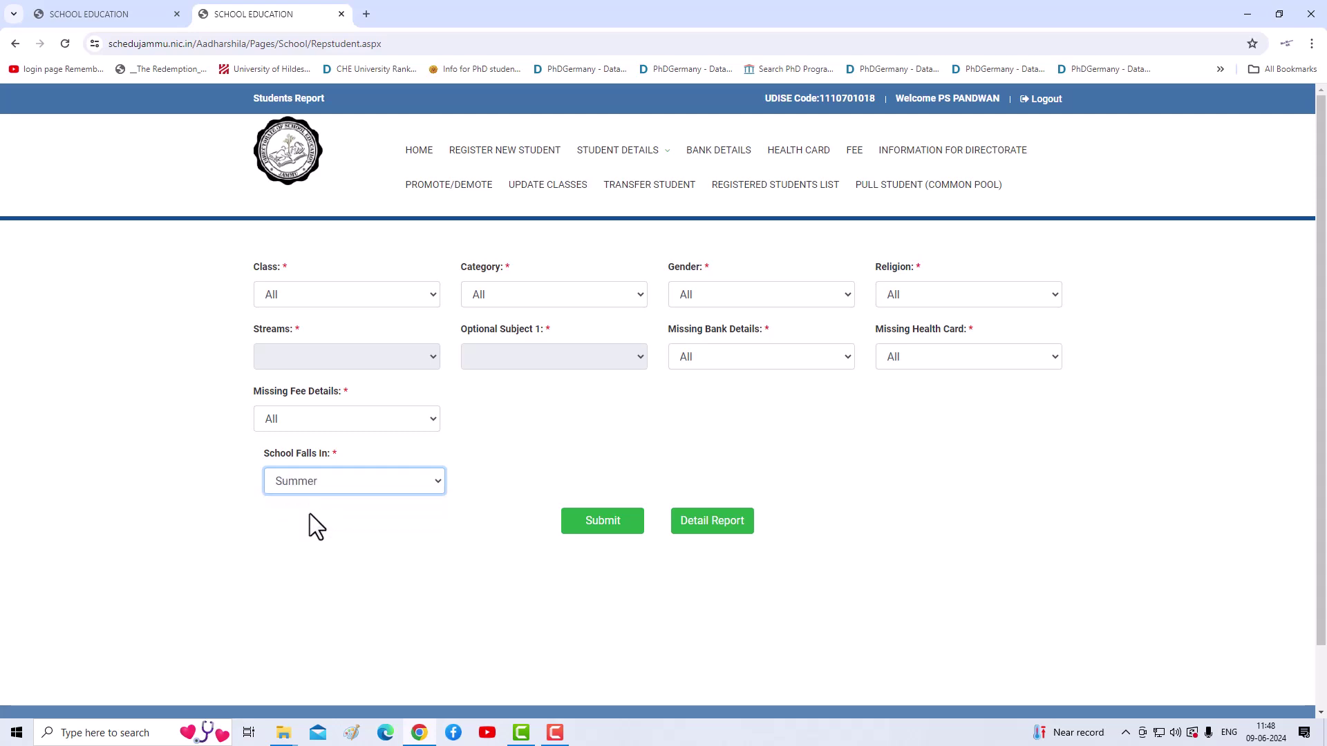
pyautogui.click(593, 525)
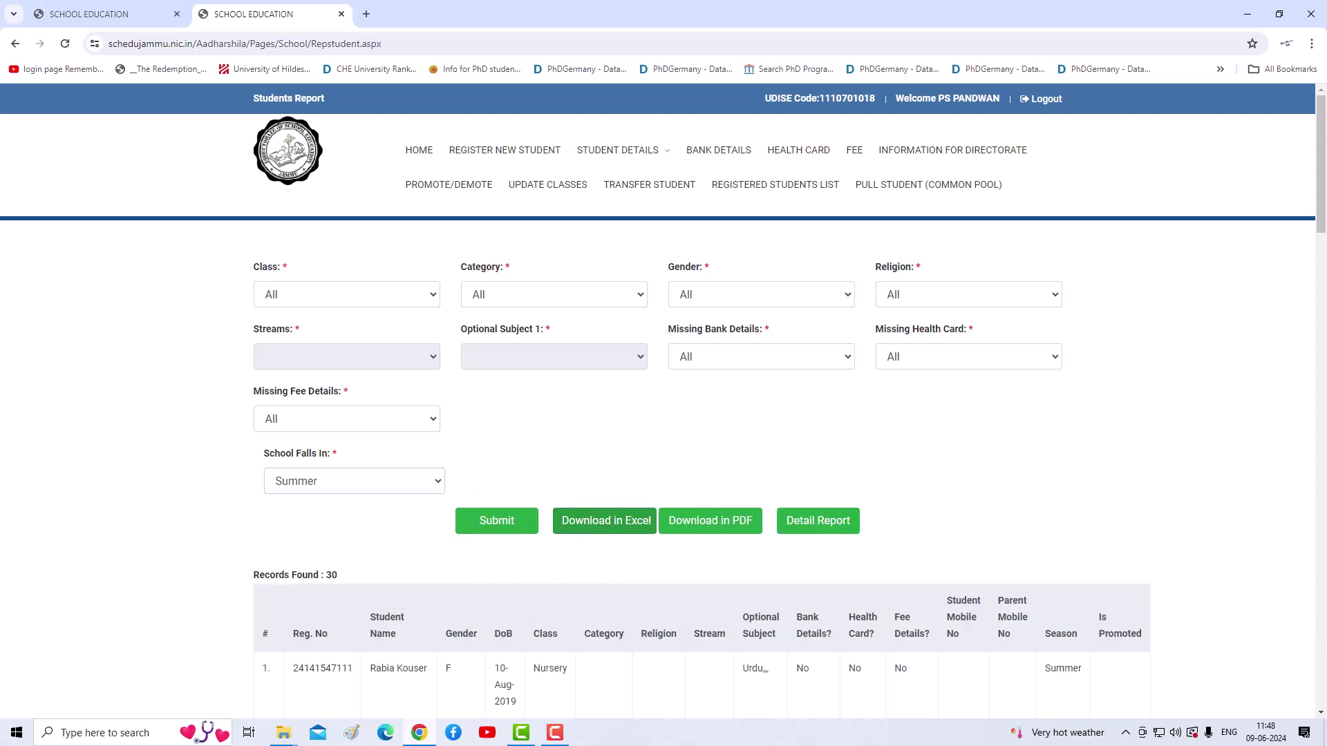
pyautogui.scroll(-7, 227, 649)
pyautogui.scroll(-14, 293, 545)
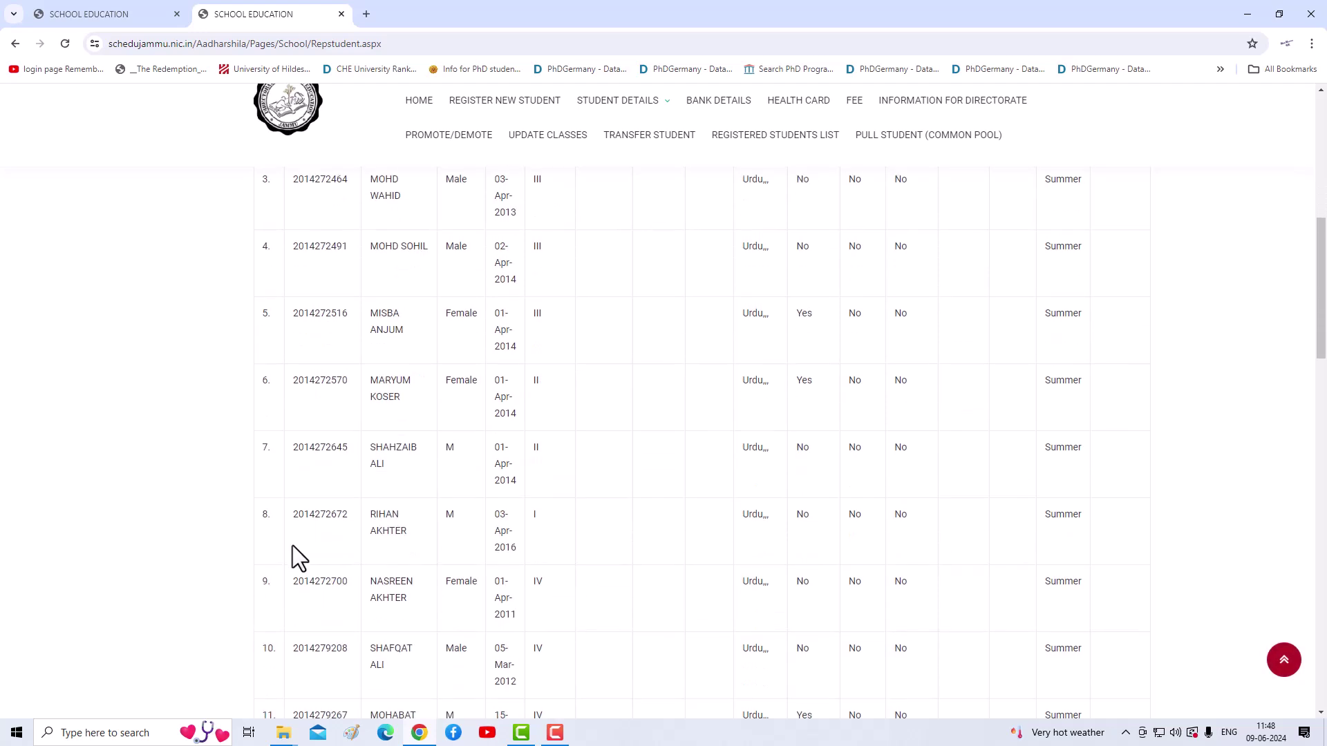
pyautogui.scroll(-11, 301, 552)
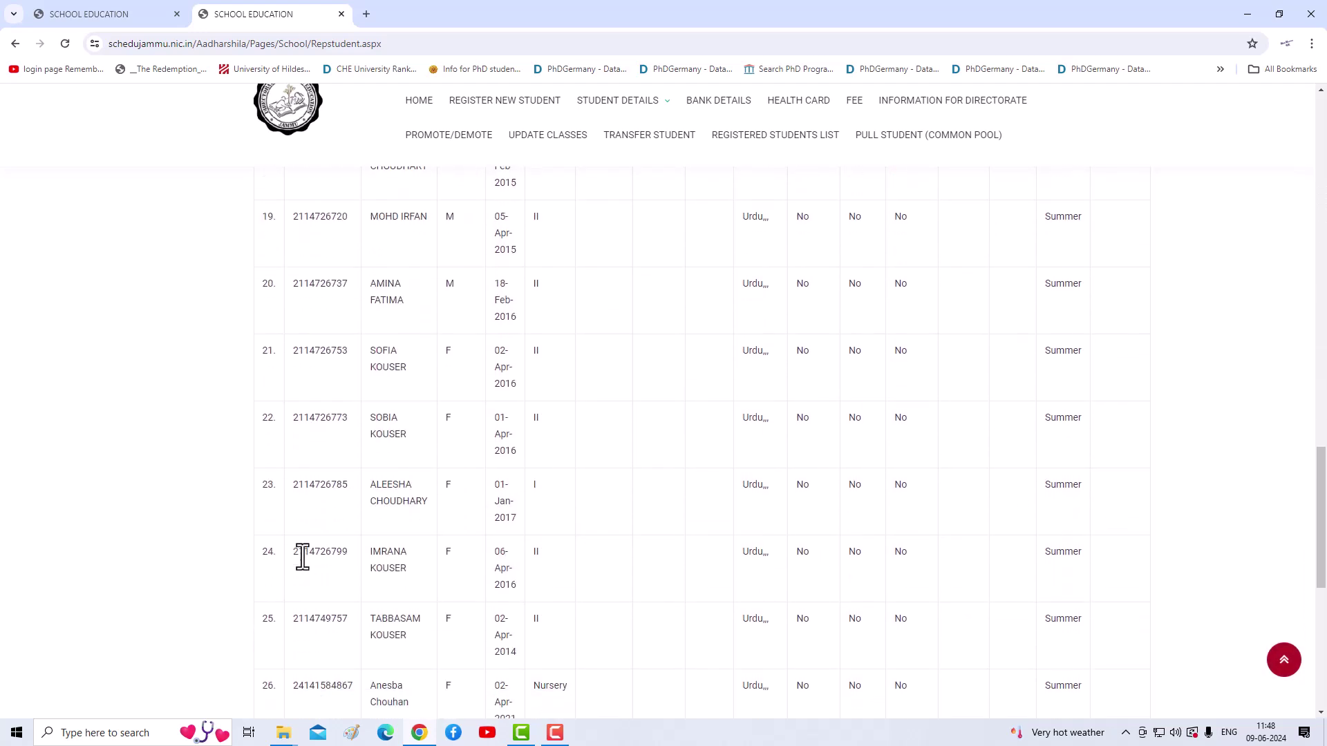
pyautogui.scroll(18, 307, 557)
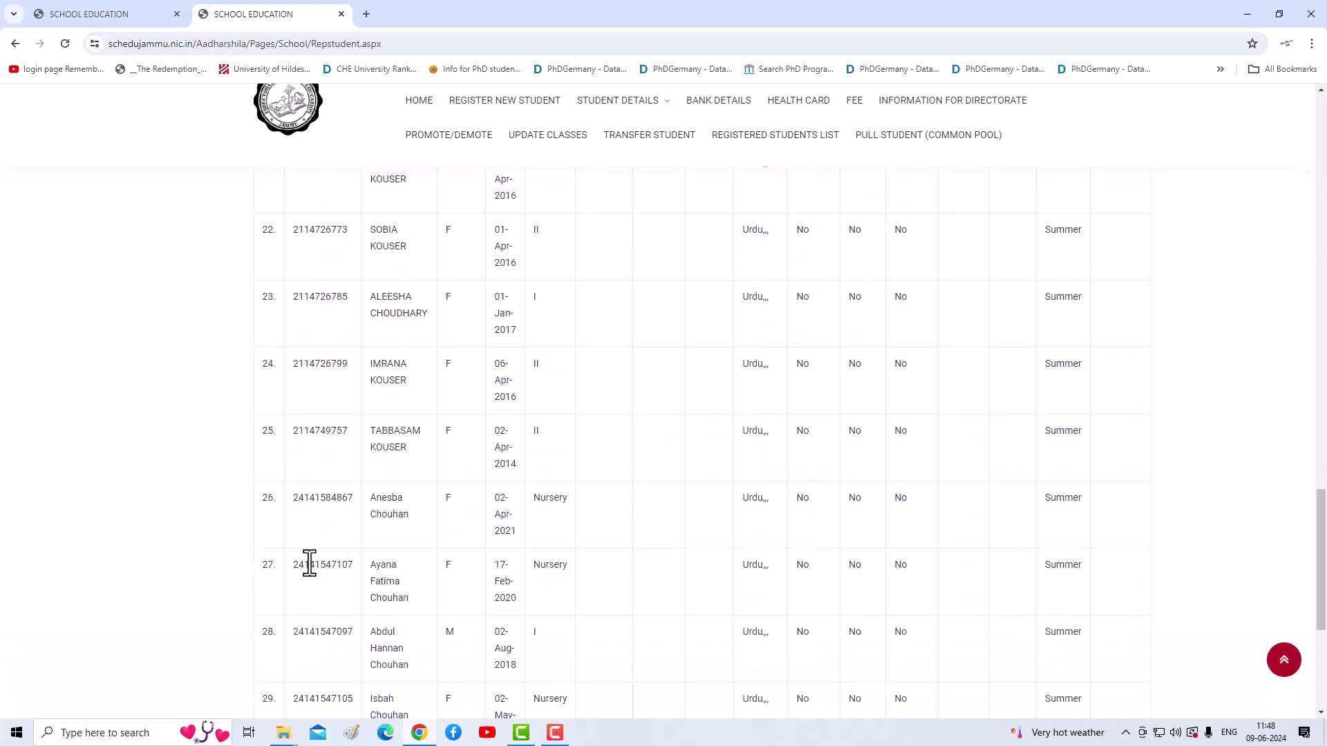
pyautogui.scroll(10, 301, 567)
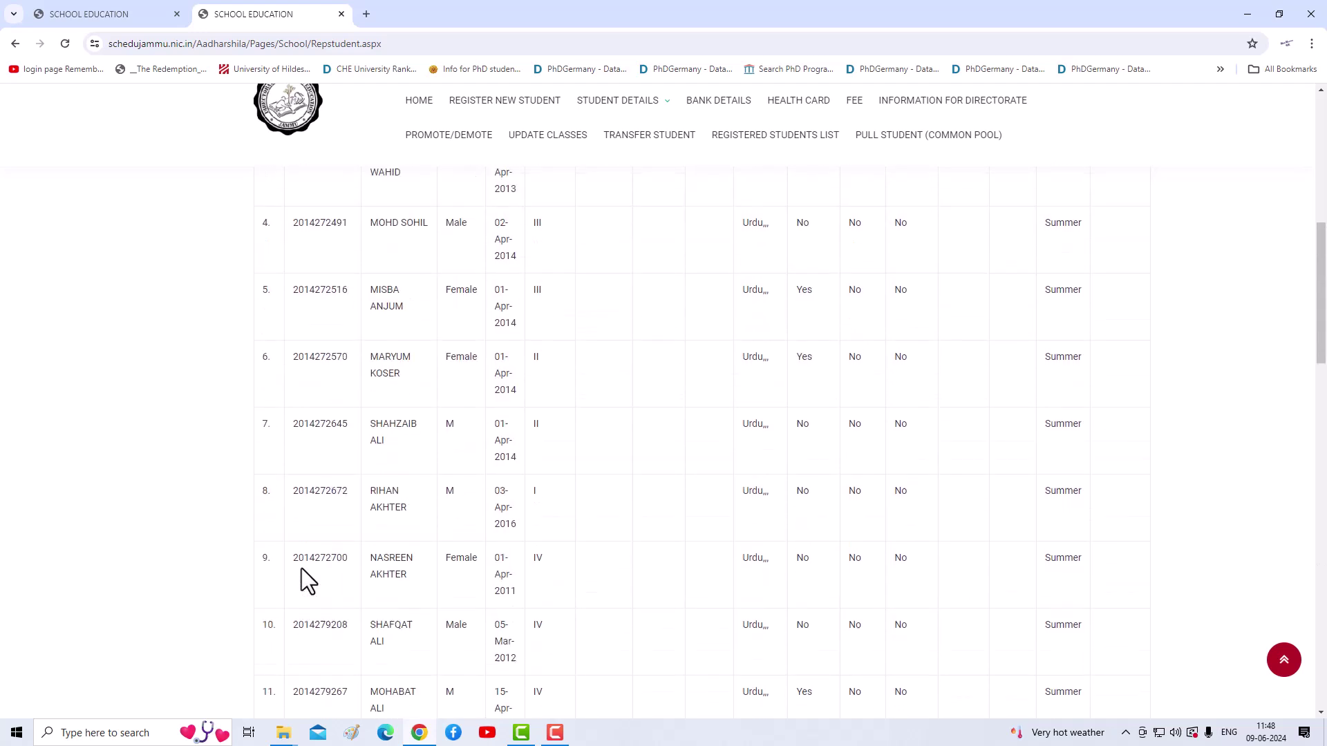
pyautogui.scroll(-1, 314, 568)
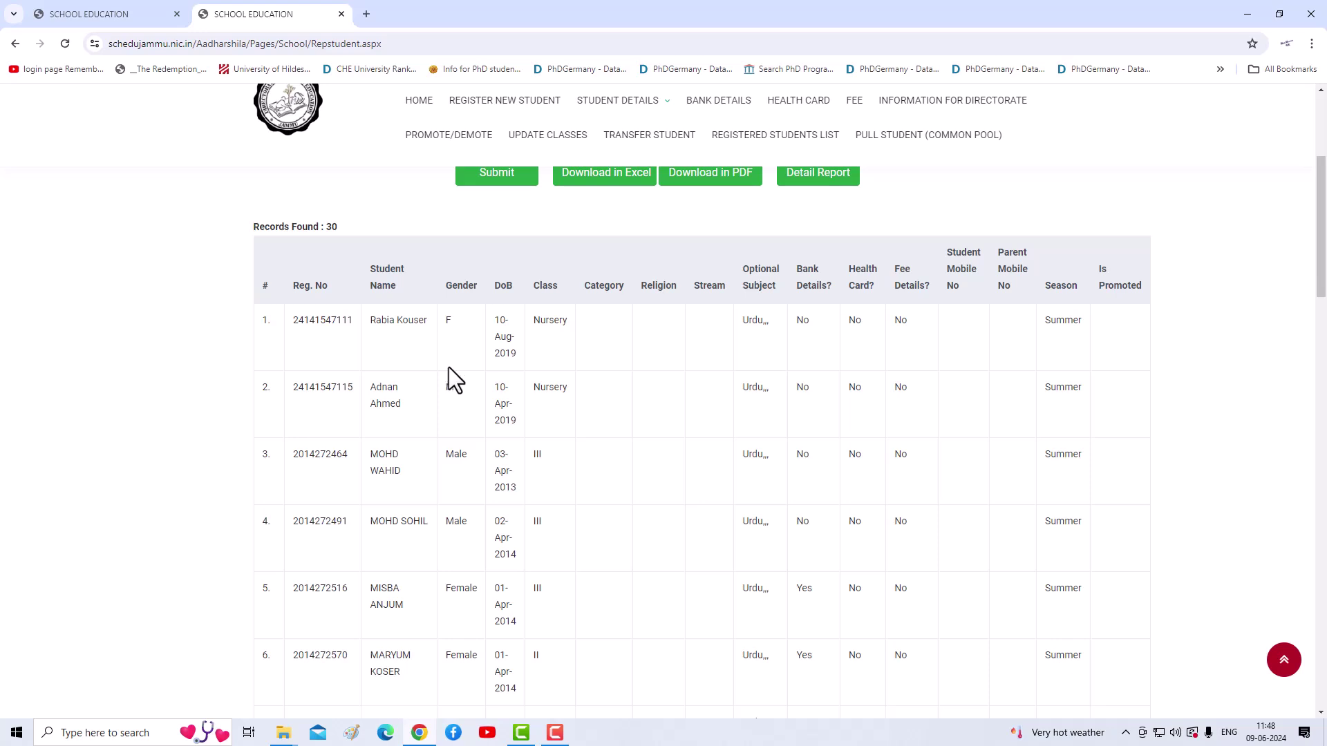
pyautogui.scroll(-5, 450, 367)
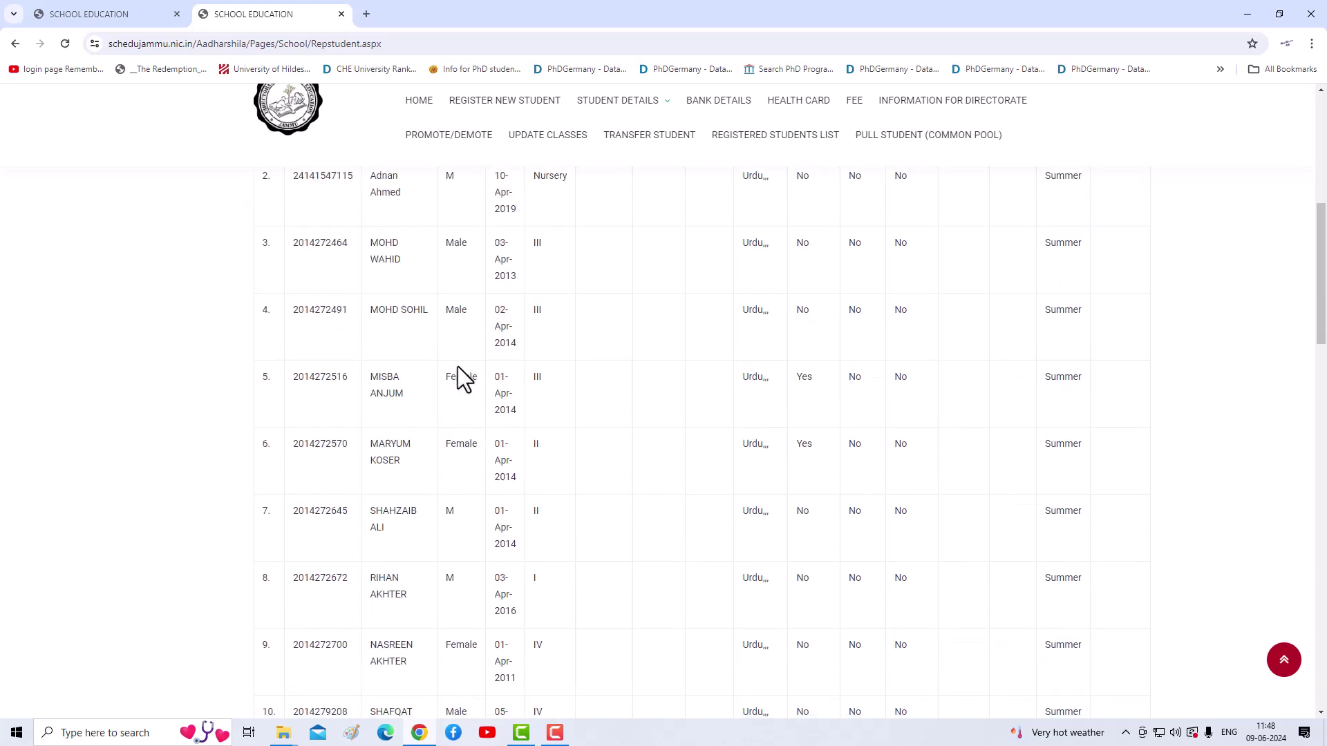
pyautogui.scroll(-9, 458, 366)
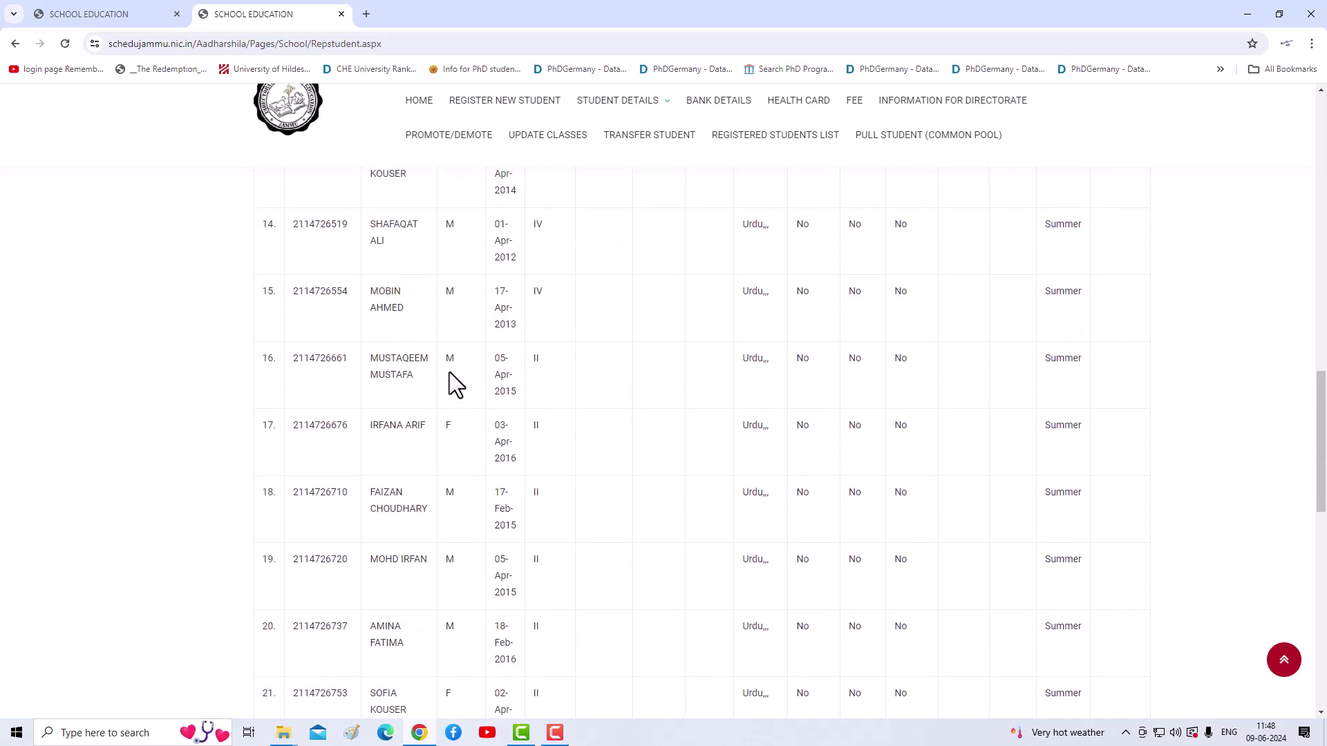
pyautogui.scroll(-6, 458, 396)
pyautogui.scroll(8, 447, 394)
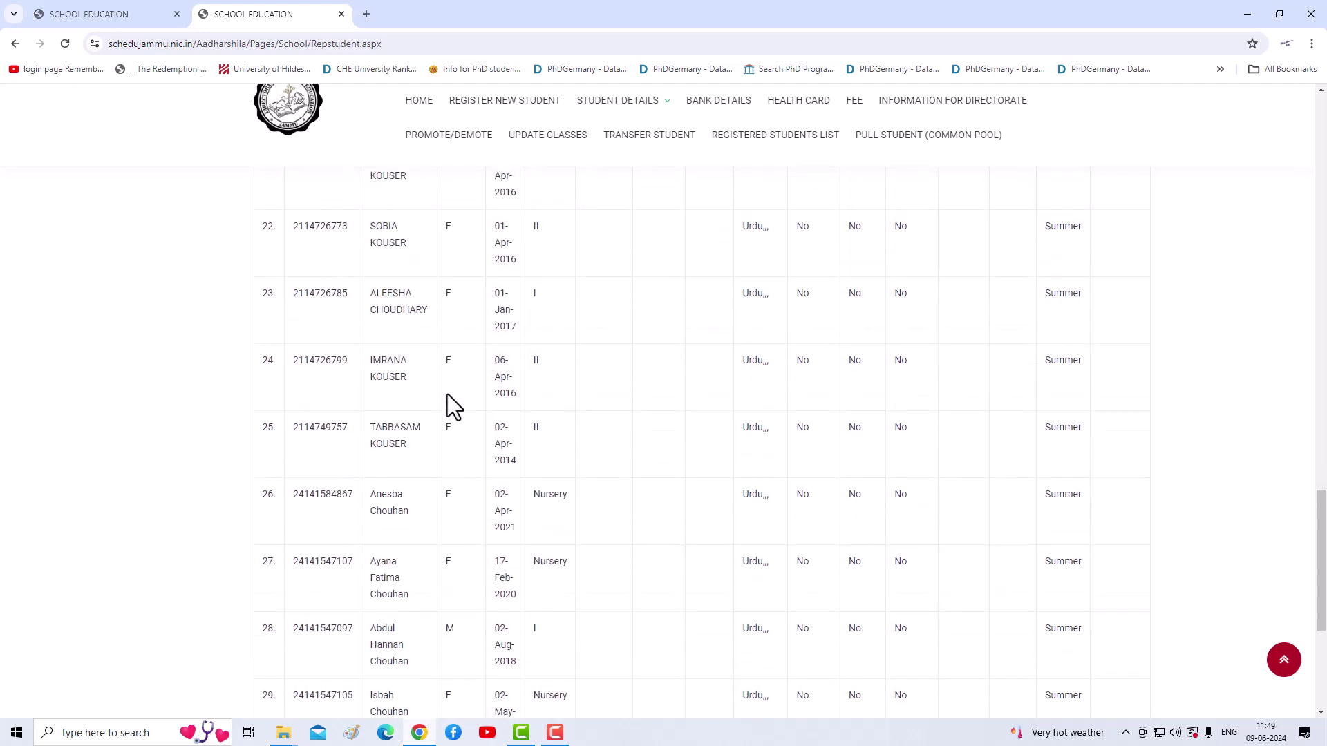
pyautogui.scroll(15, 446, 392)
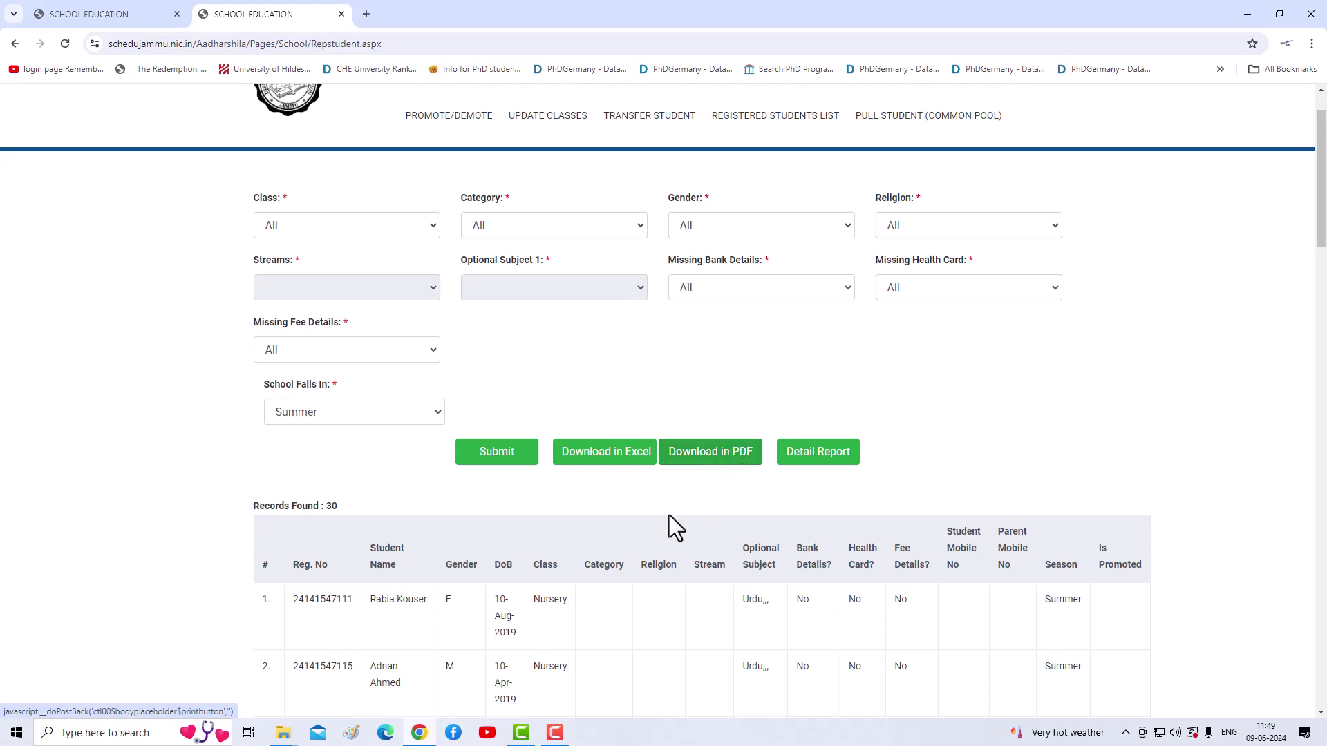
pyautogui.scroll(-1, 633, 521)
pyautogui.scroll(-6, 637, 517)
pyautogui.scroll(5, 635, 509)
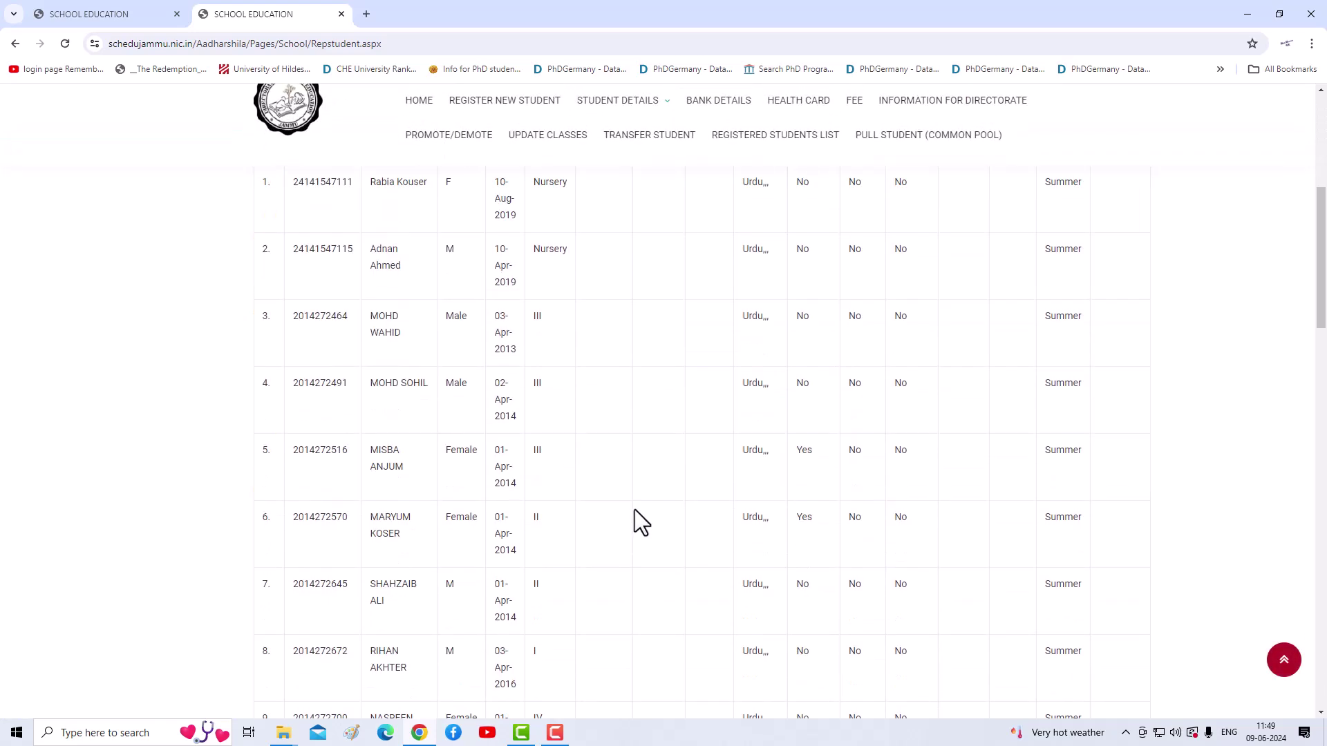
pyautogui.middleClick(634, 510)
pyautogui.scroll(3, 580, 391)
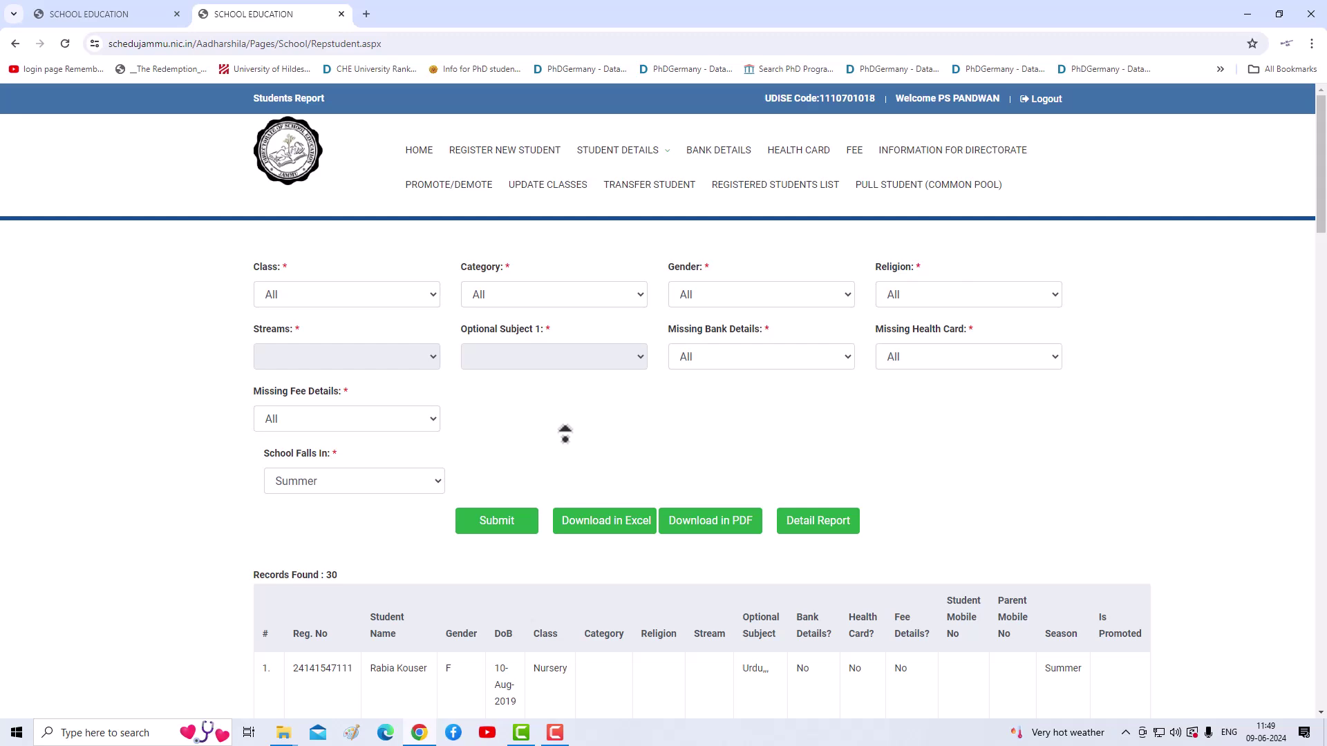
pyautogui.scroll(-5, 417, 577)
pyautogui.scroll(5, 551, 295)
pyautogui.scroll(-1, 622, 539)
pyautogui.scroll(1, 446, 584)
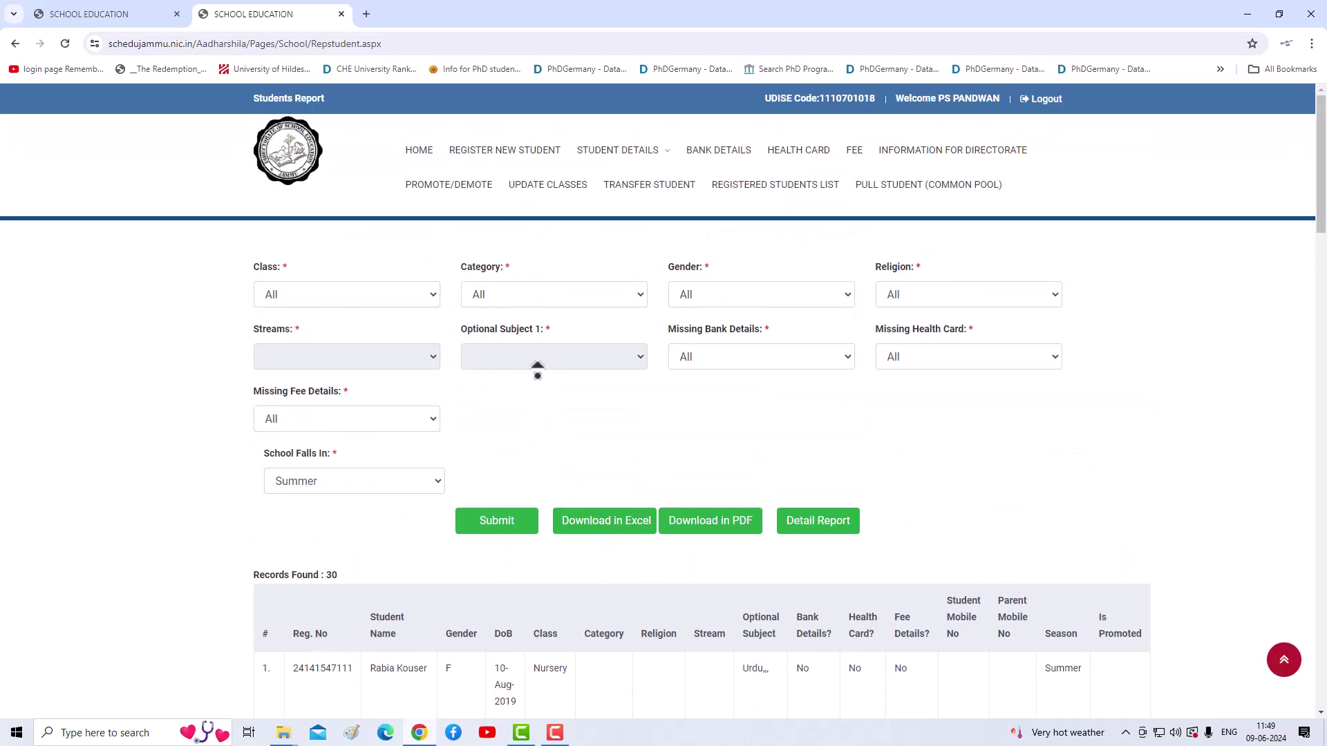
pyautogui.middleClick(620, 506)
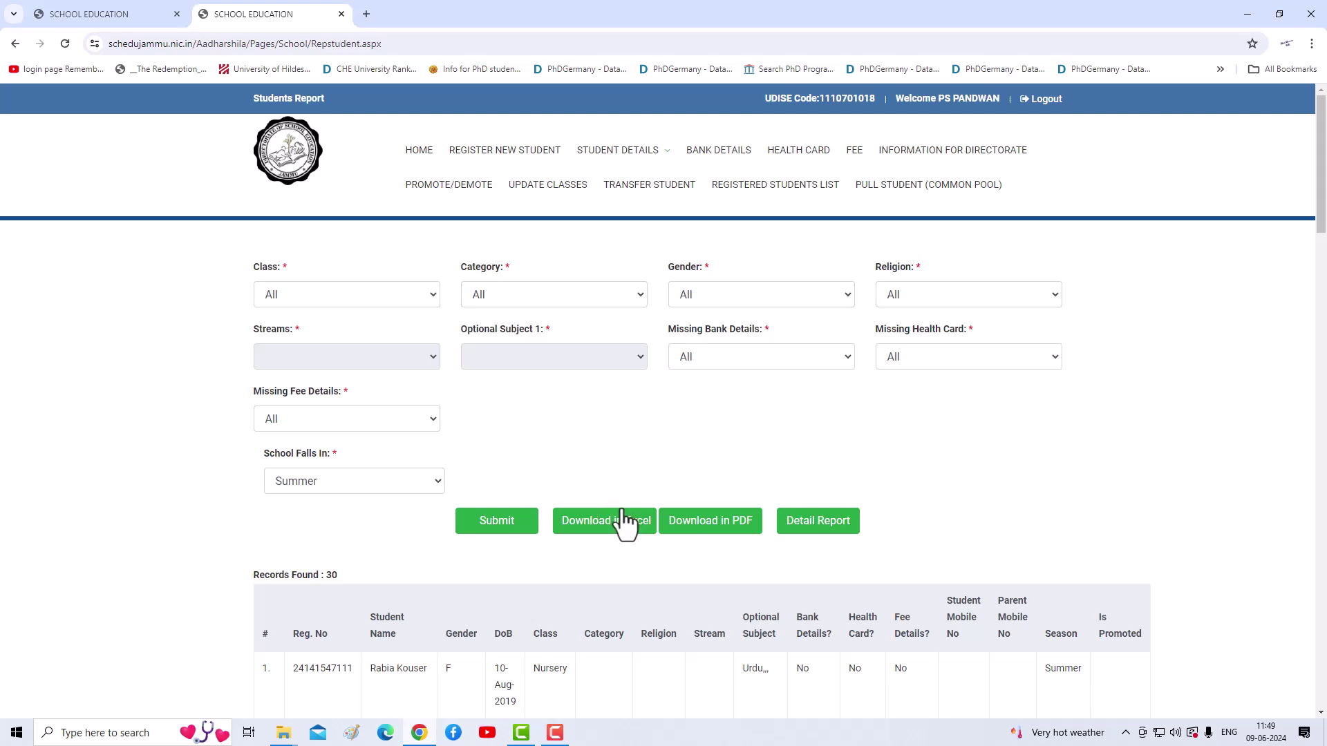
# Step: Export the Summer Students Report to Excel as StudentsReports_6_9_2024 11_50_21 AM.xls and show it in Downloads
pyautogui.click(624, 523)
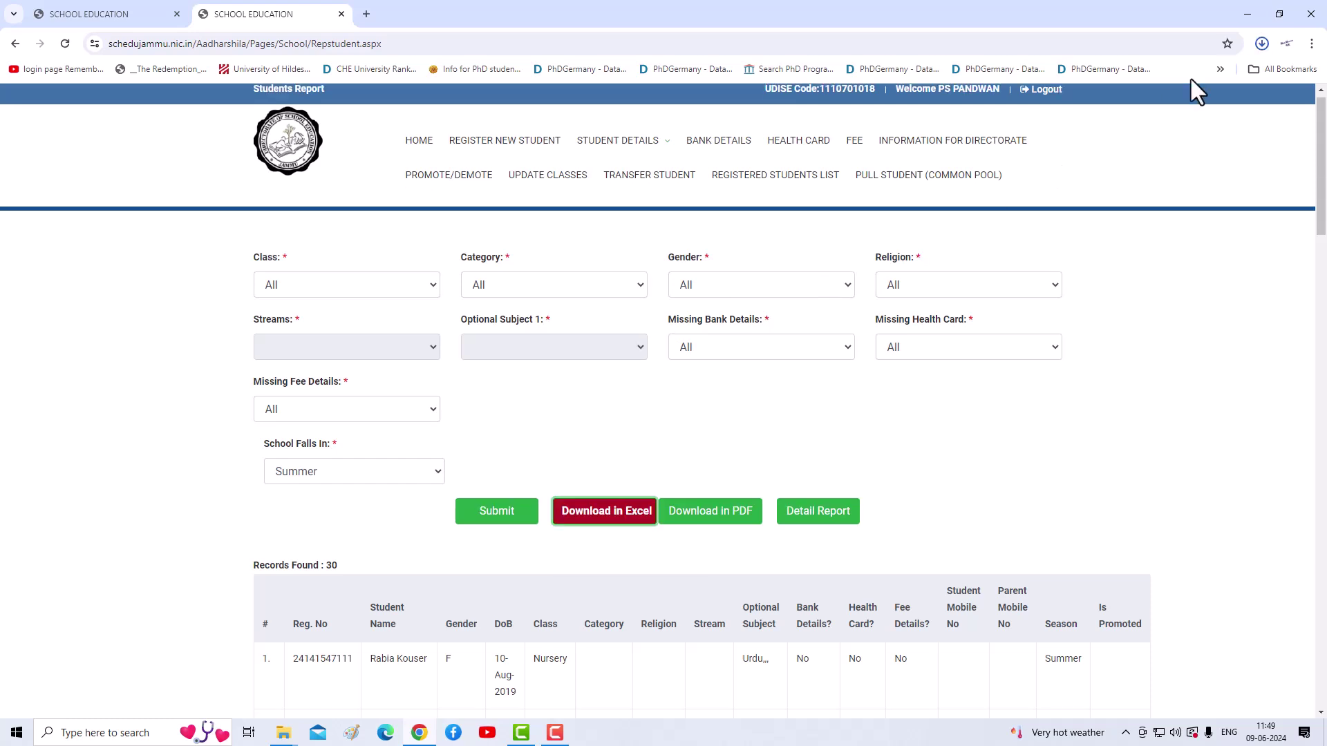
pyautogui.click(1265, 45)
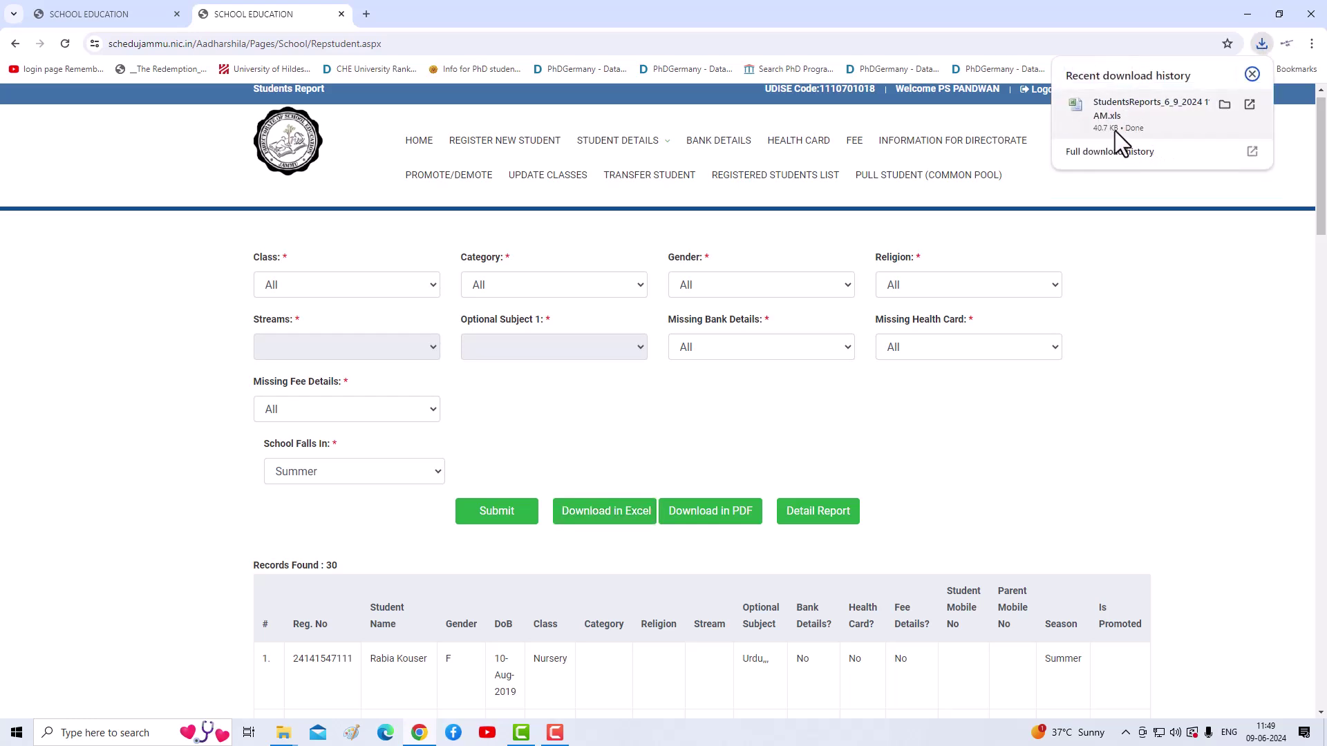
pyautogui.click(1225, 104)
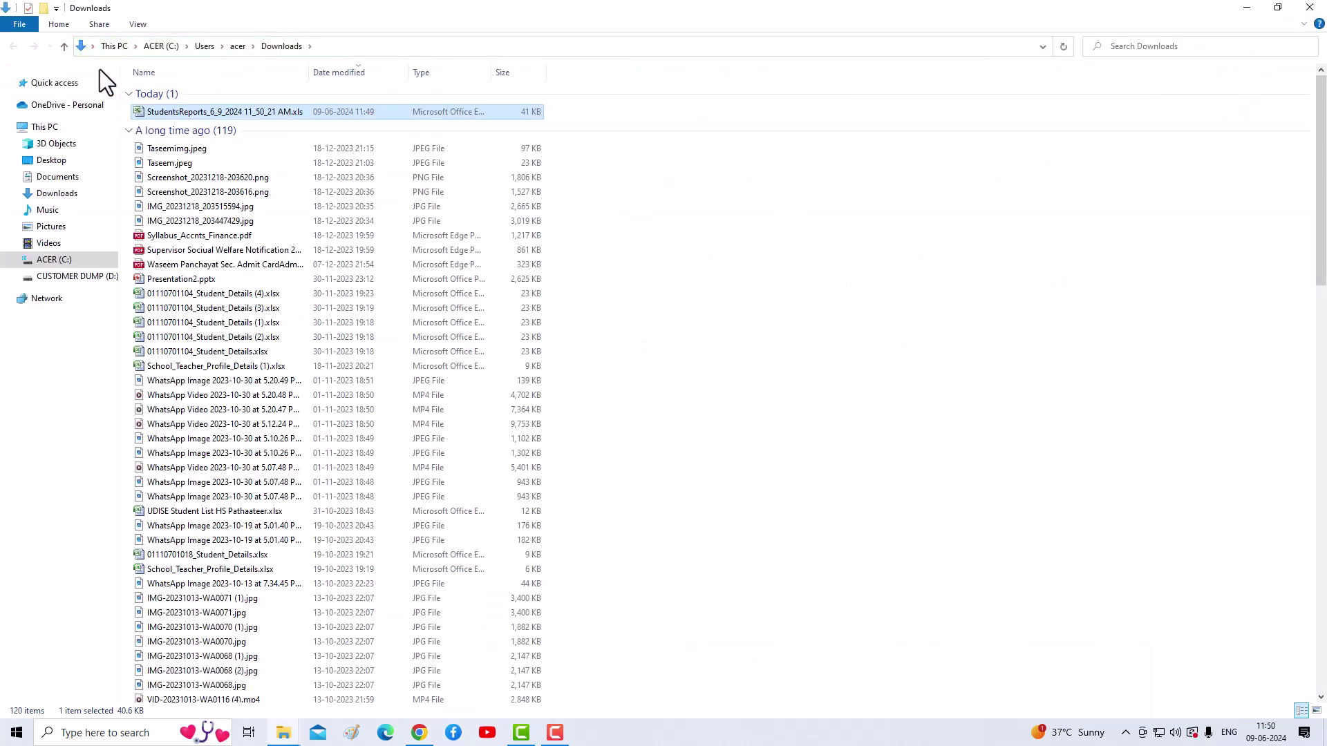
# Step: Open the downloaded StudentsReports .xls in Excel, check all 30 student rows, close it, and return to Chrome
pyautogui.doubleClick(160, 112)
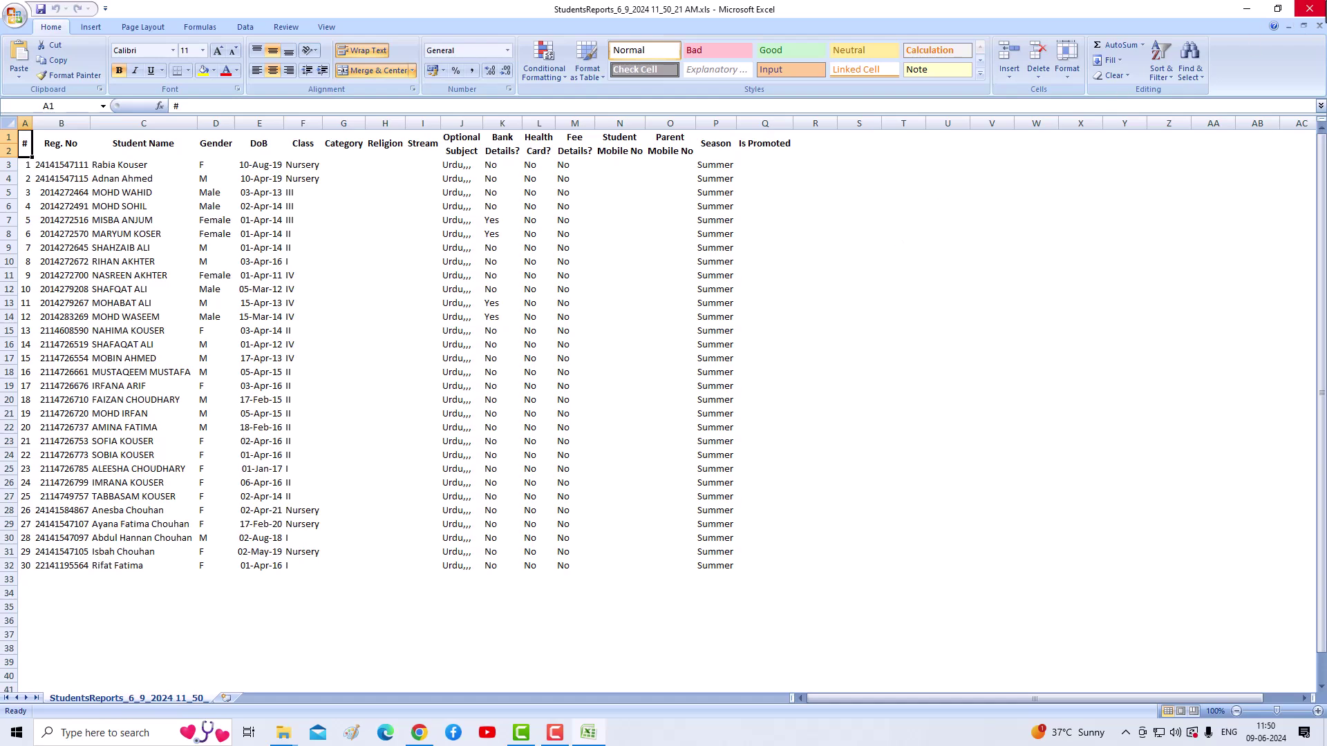
pyautogui.click(1309, 8)
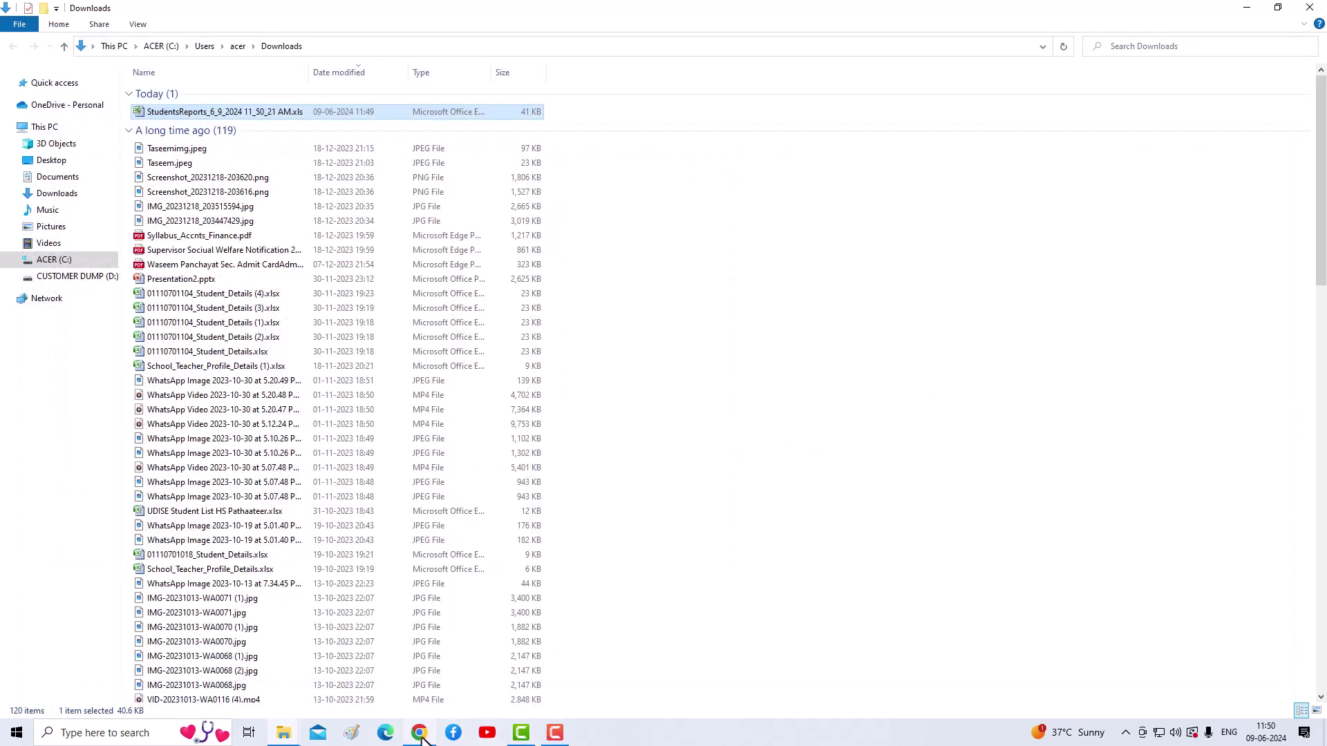
pyautogui.click(420, 735)
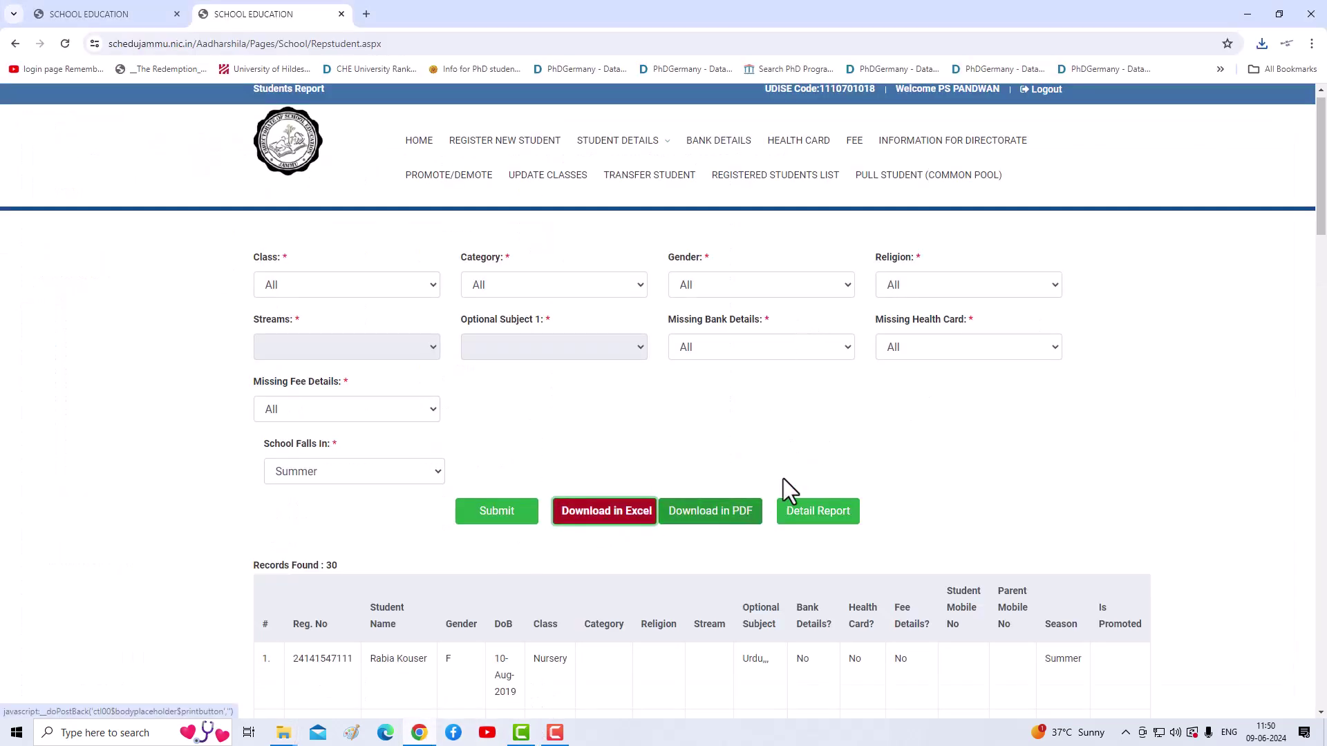
# Step: Scroll through the Students Report, then go to the Pull Student (Common Pool) search page
pyautogui.scroll(-6, 786, 480)
pyautogui.scroll(-4, 781, 480)
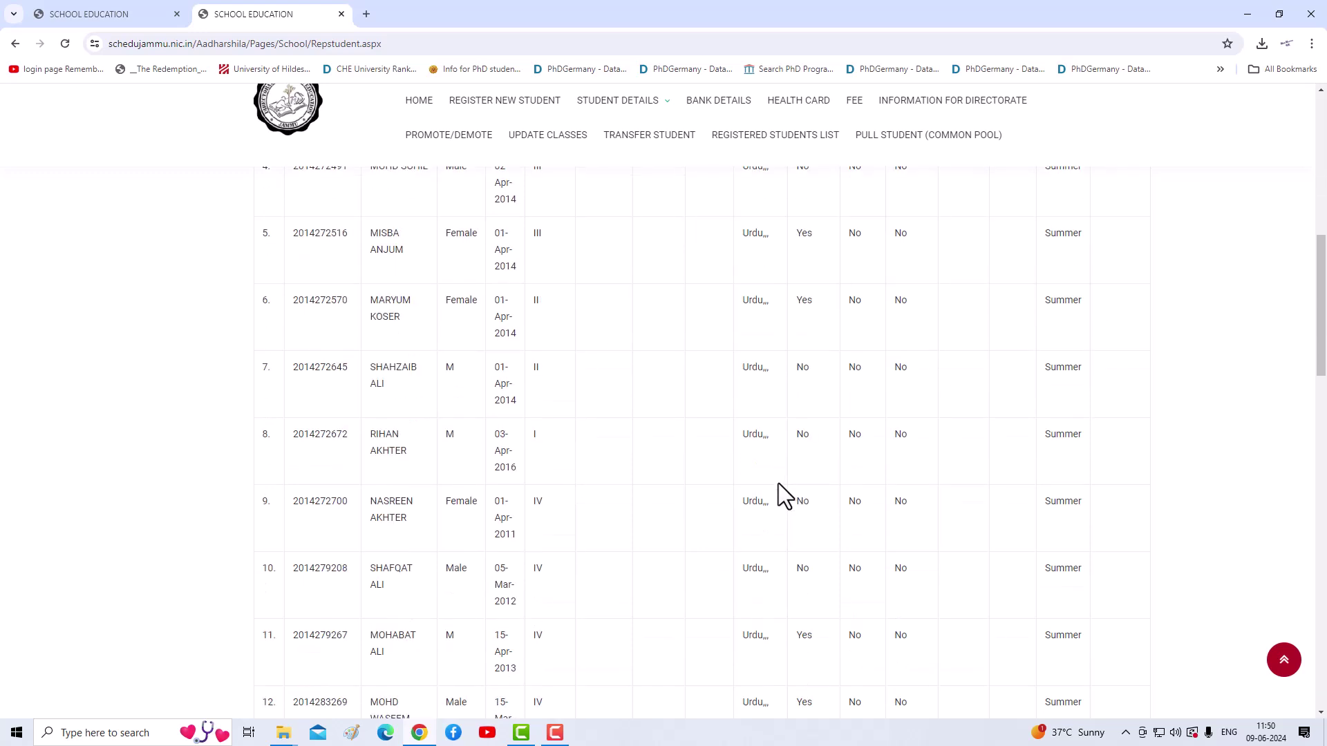
pyautogui.scroll(7, 775, 483)
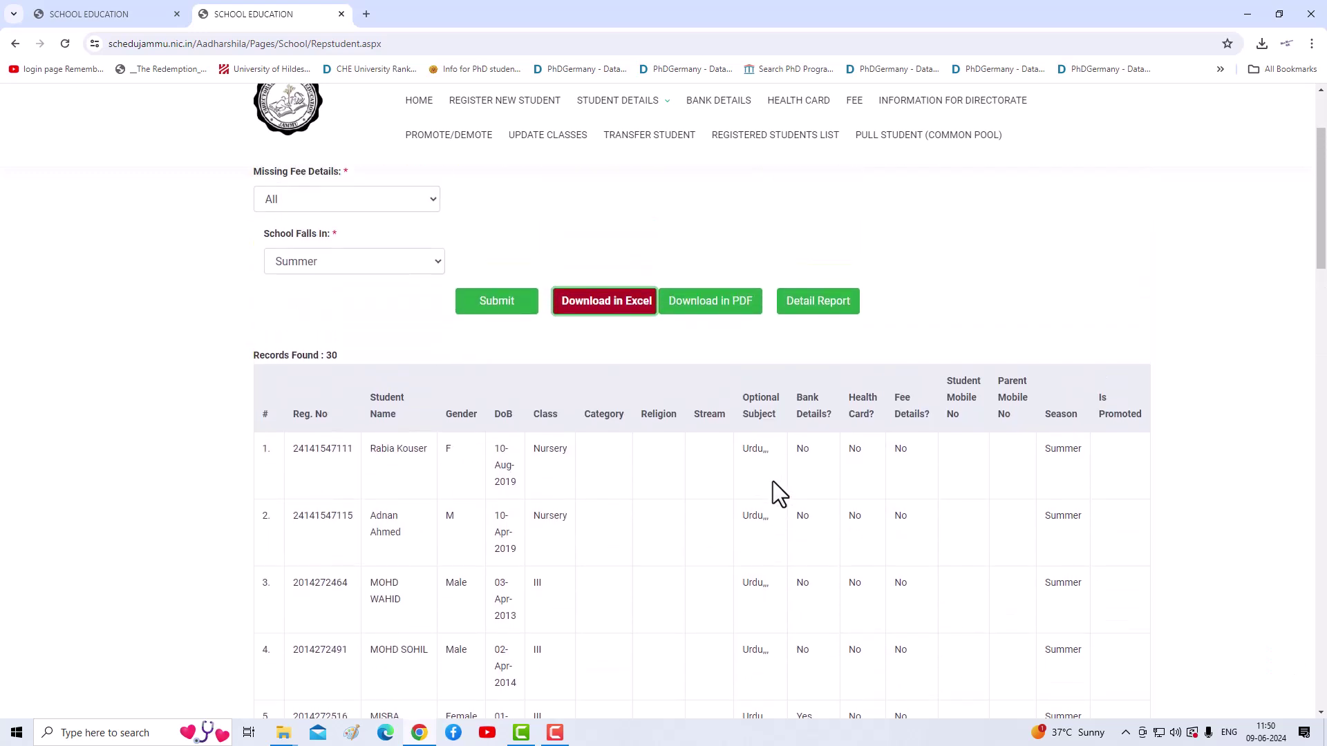
pyautogui.scroll(3, 504, 325)
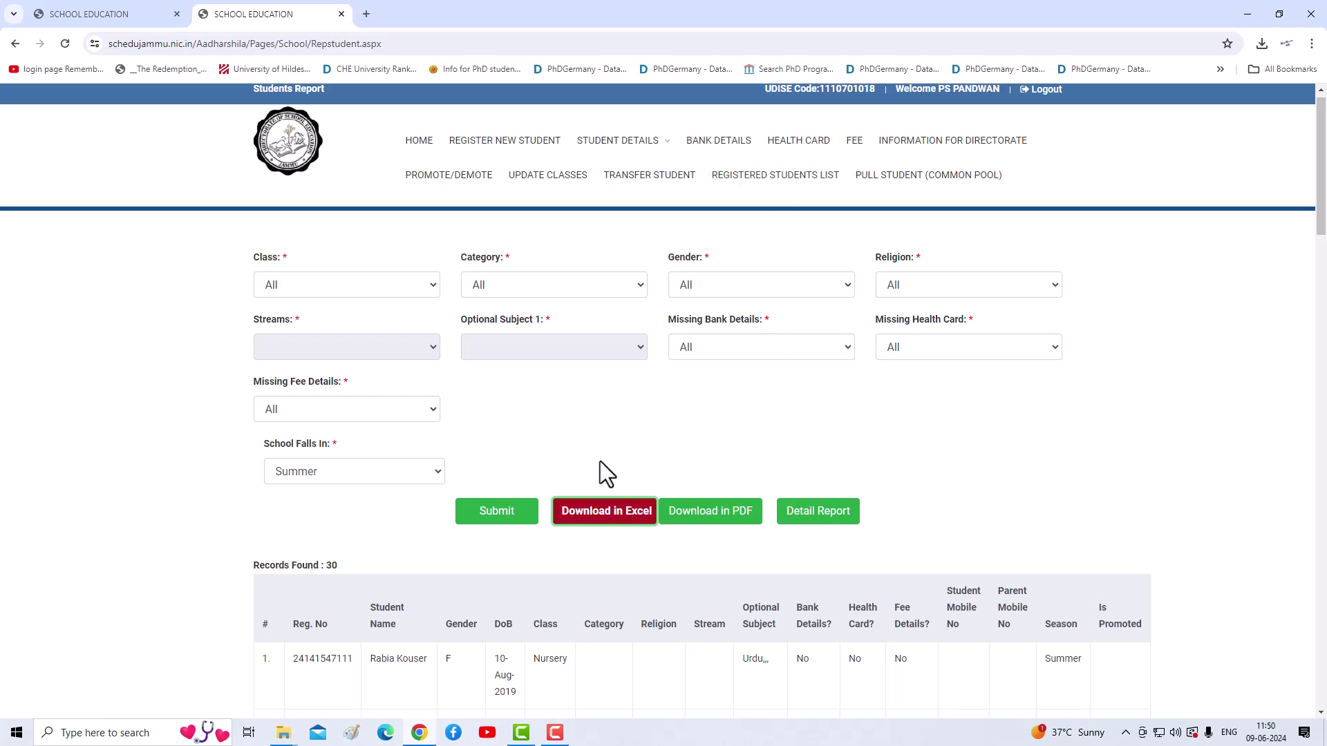
pyautogui.click(890, 175)
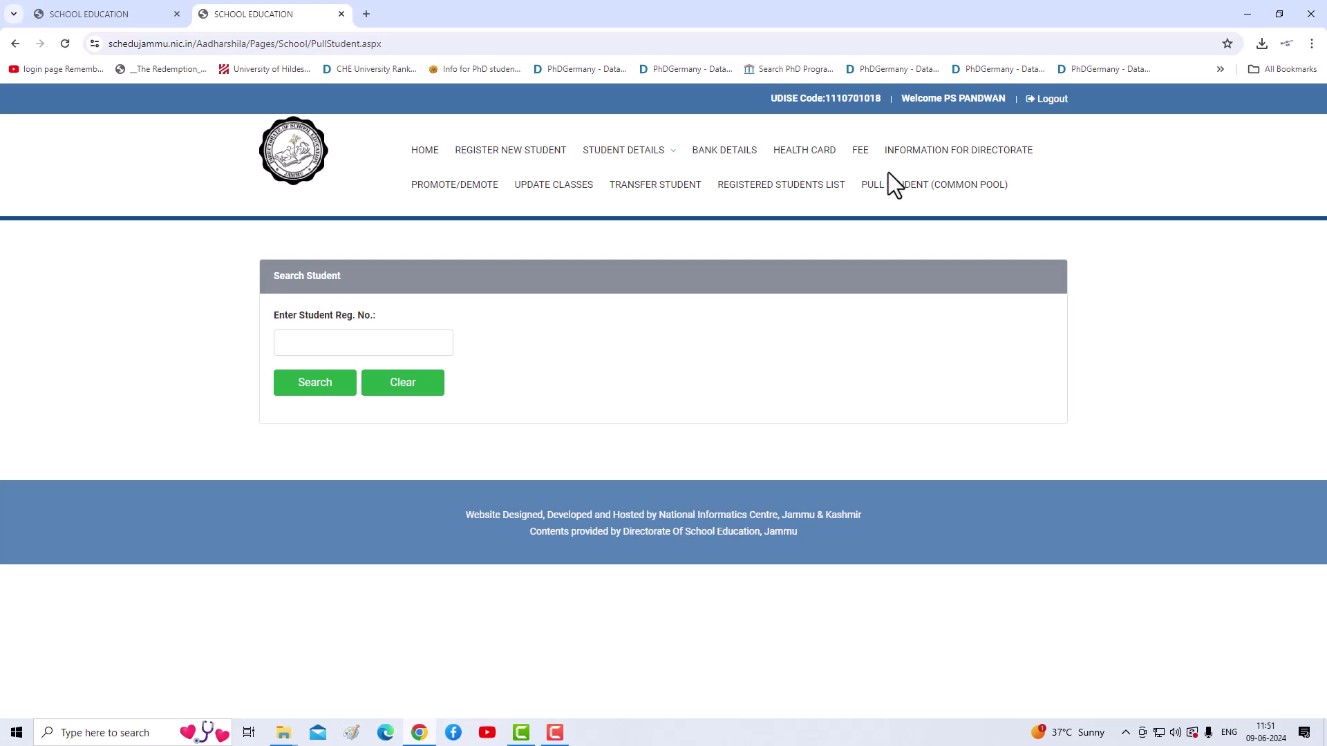
# Step: Paste a student's registration number into the Student Reg. No. box and search the common pool
pyautogui.click(362, 344)
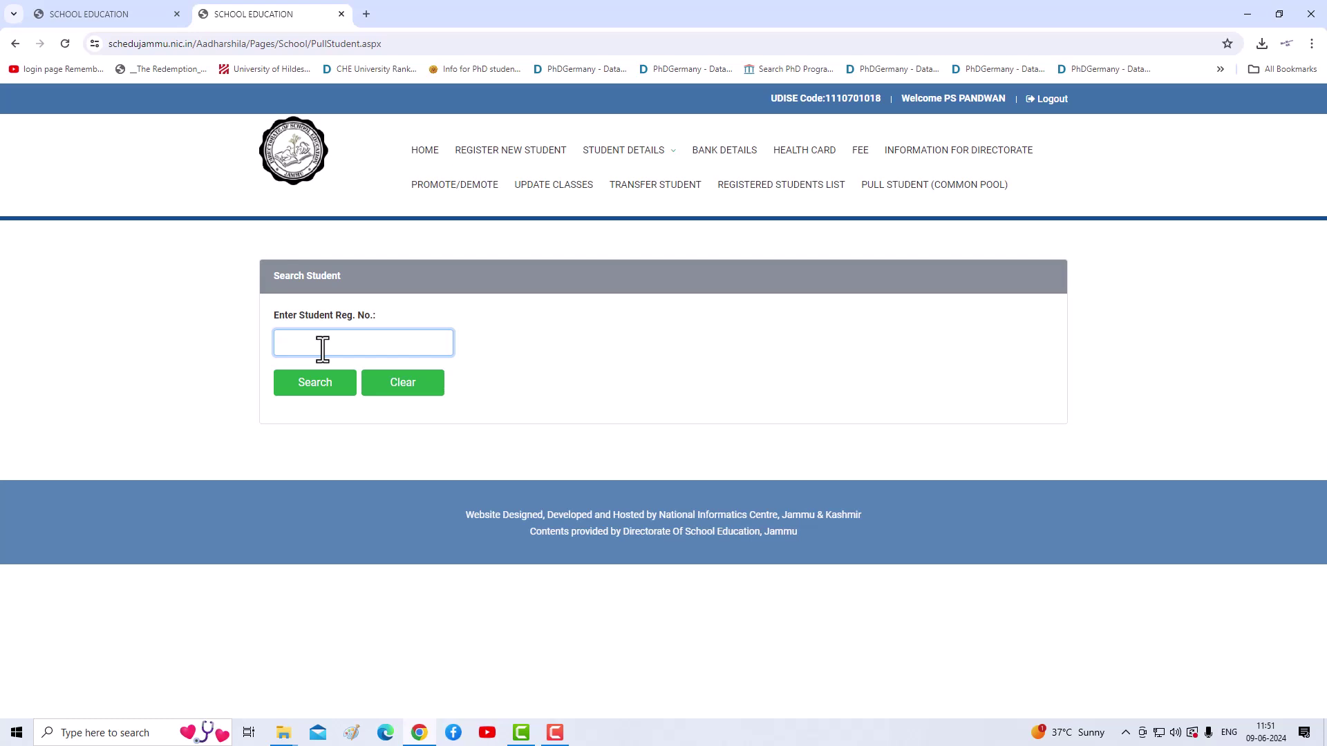
pyautogui.hotkey('ctrl', 'v')
pyautogui.click(315, 386)
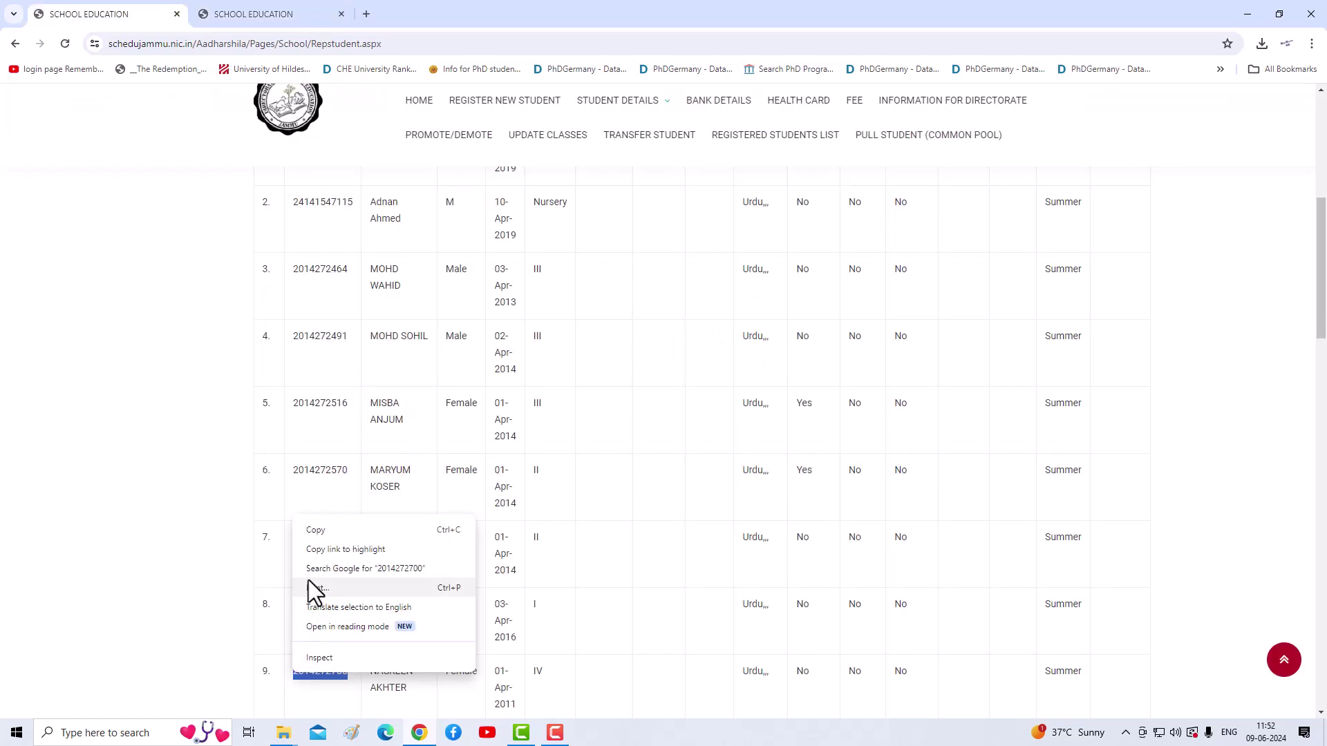
# Step: Copy a registration number from the Students Report and return to the Pull Student search
pyautogui.click(321, 533)
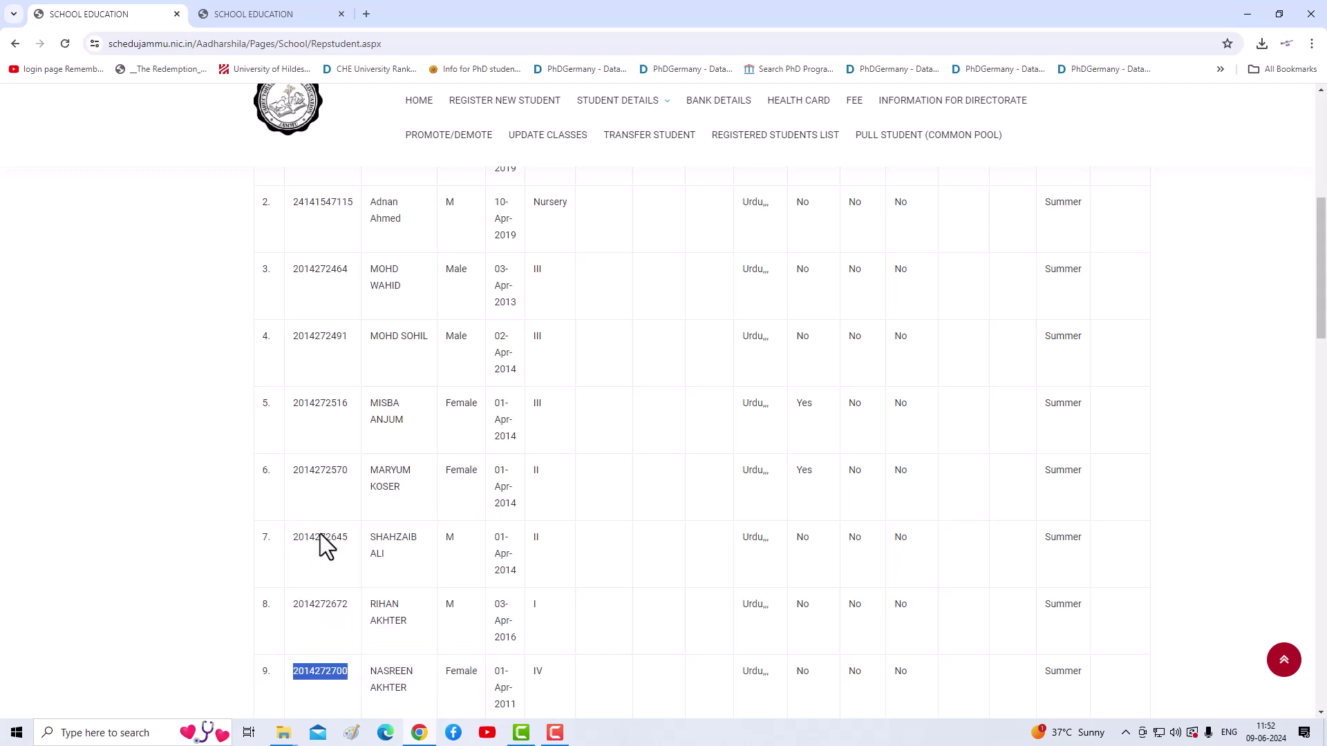
pyautogui.click(421, 734)
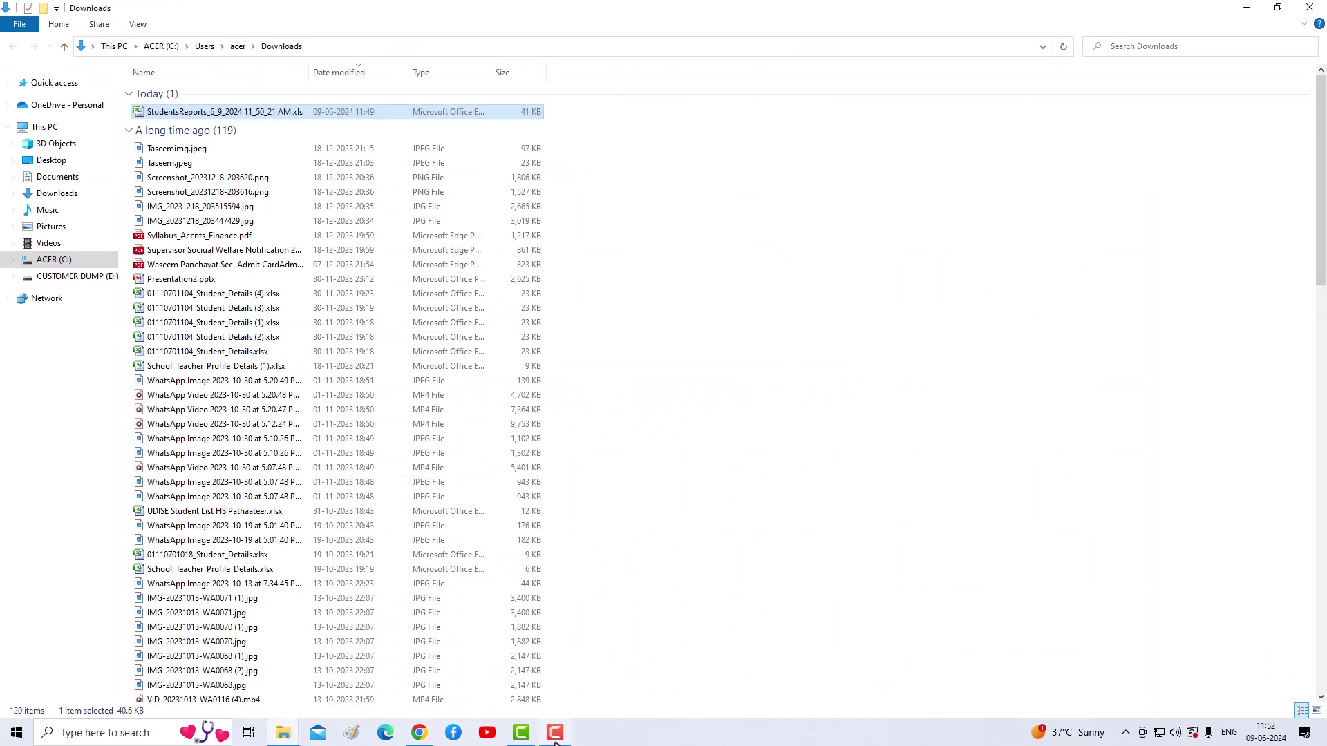
pyautogui.click(418, 734)
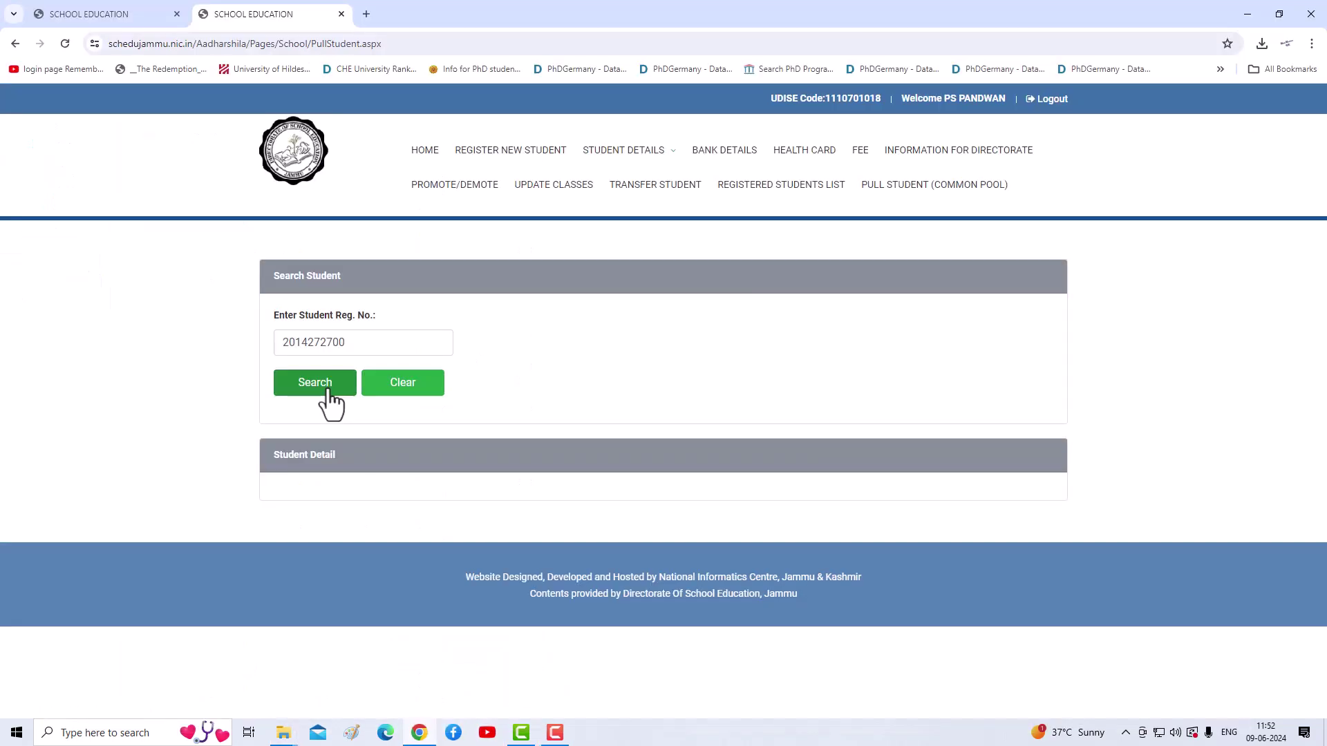